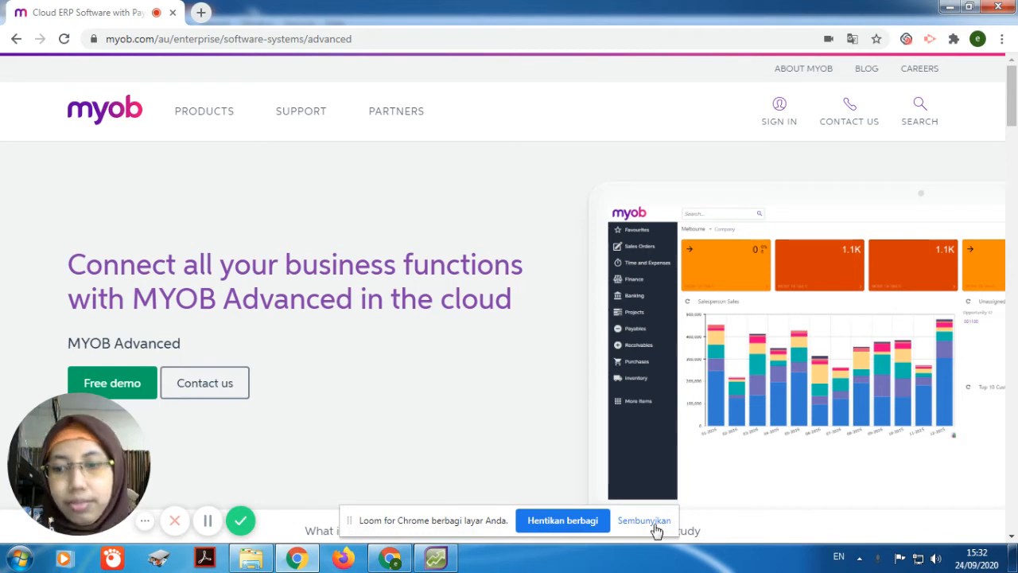
Step: Switch to AccountRight and open the still-empty Items List for Pabrik Tempe Sejahtera
left_click(652, 521)
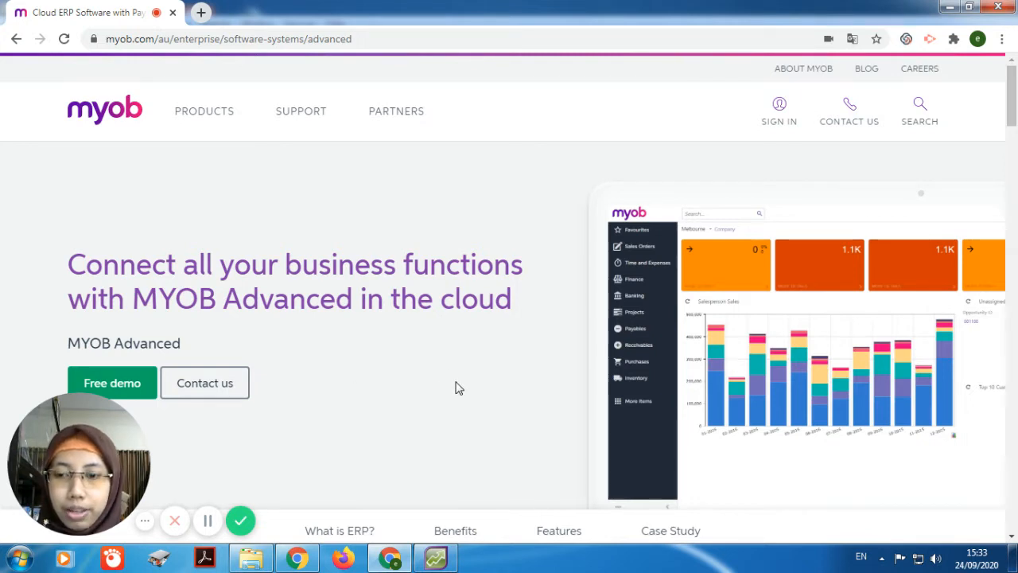
left_click(434, 559)
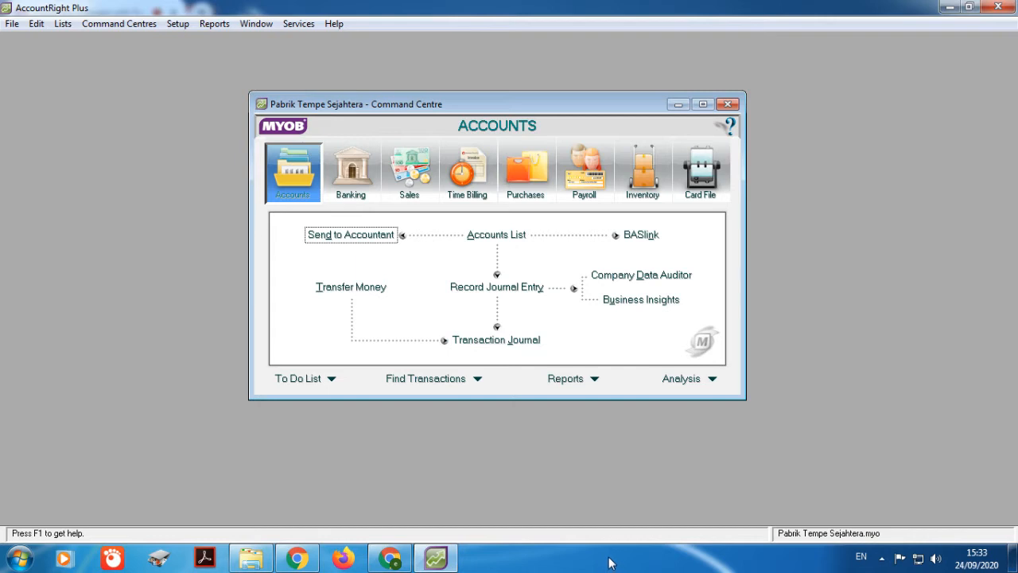
left_click(634, 191)
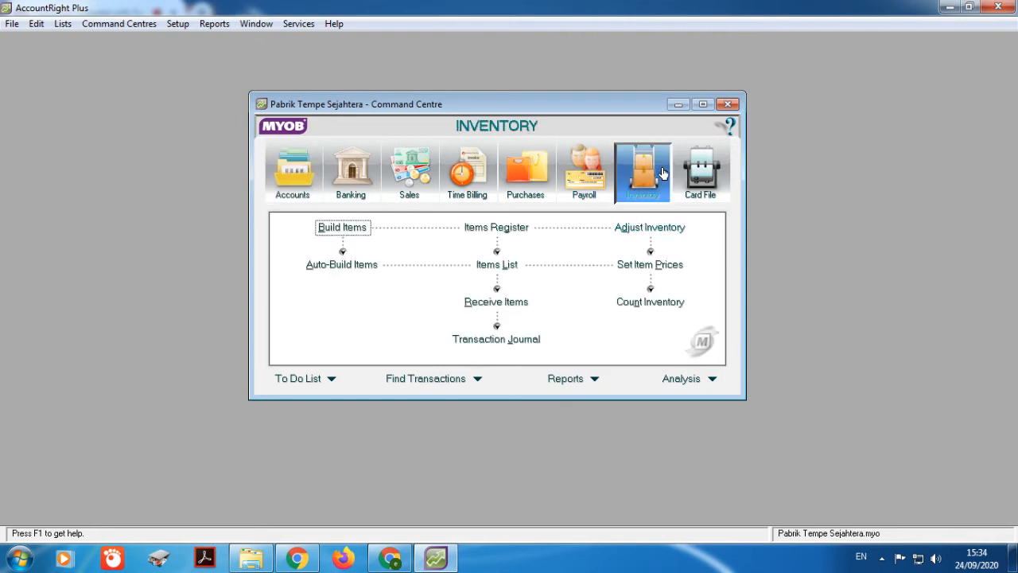
left_click(501, 265)
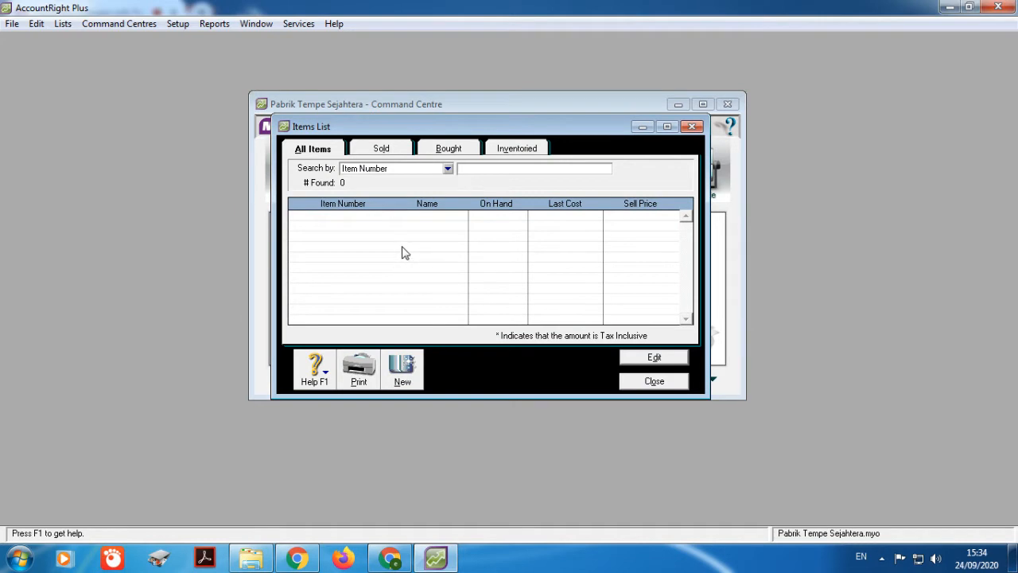
Step: Create item P001 named Tempe, ticked as sold and kept in inventory
left_click(417, 376)
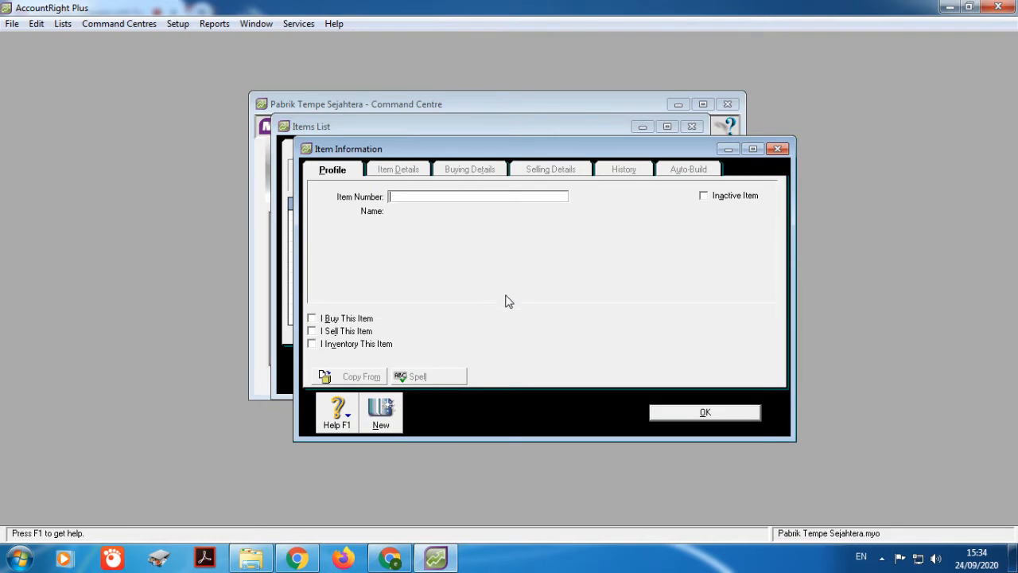
type("P001")
key("Tab")
left_click(434, 212)
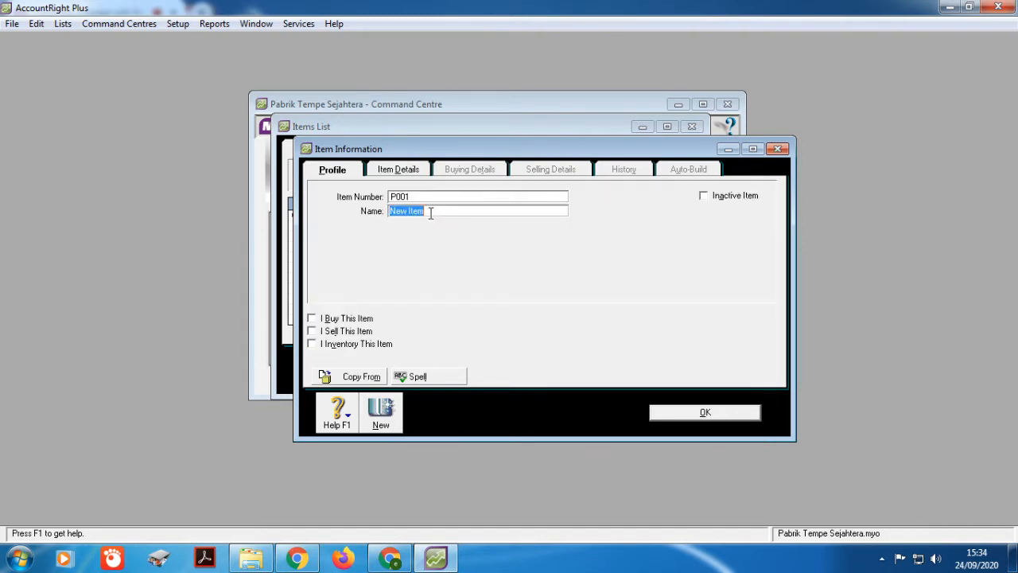
type("Tempe")
left_click(311, 344)
left_click(312, 332)
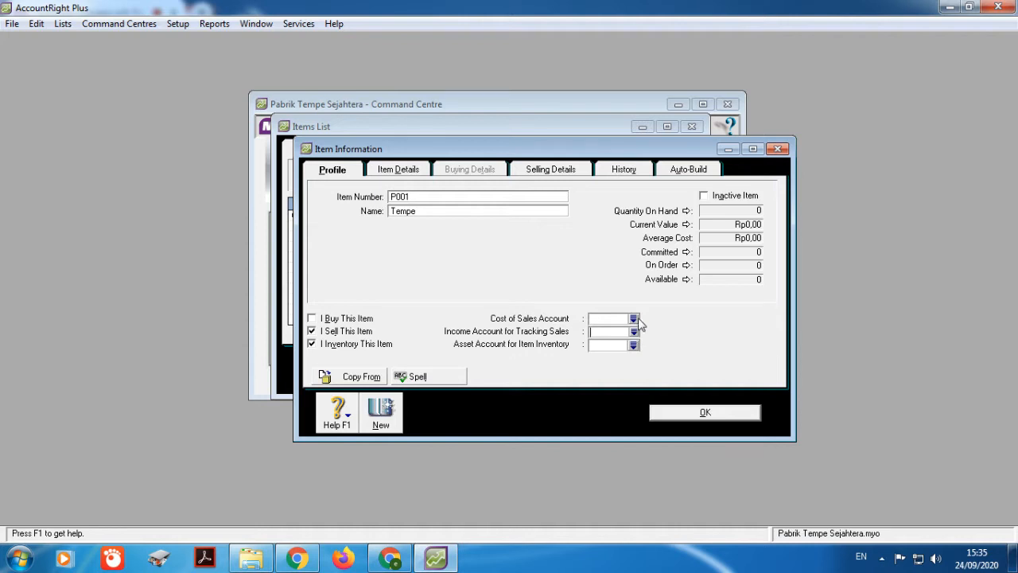
Step: Choose 4-1000 Penjualan as Tempe's income account and 1-1502 Persediaan Dalam Jadi as asset account
left_click(634, 332)
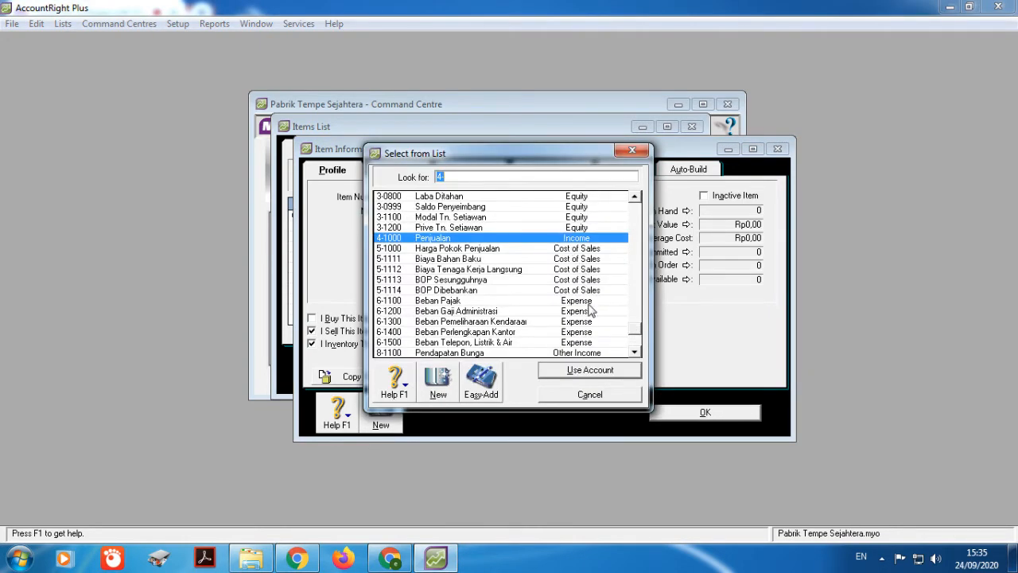
left_click(589, 372)
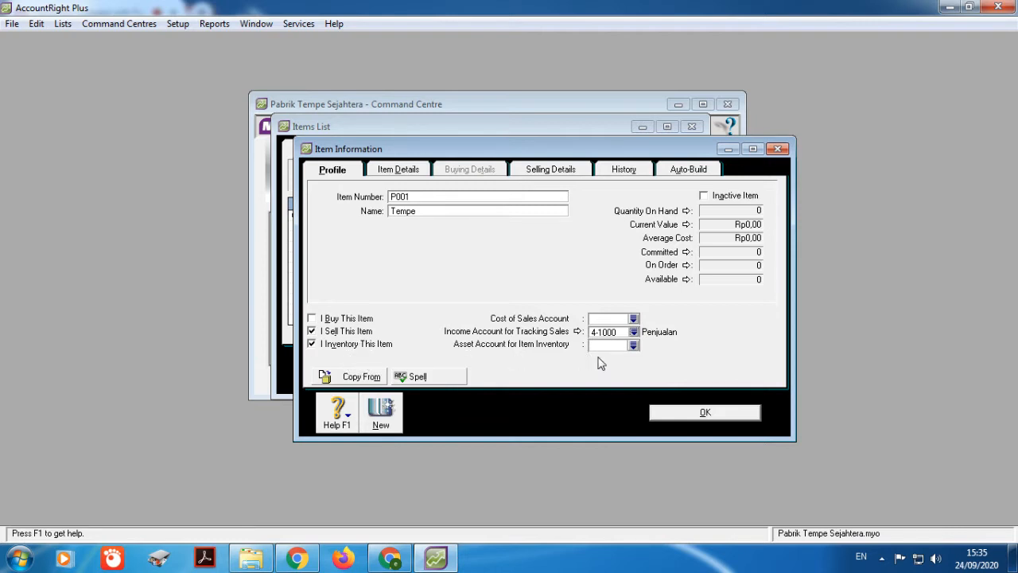
left_click(633, 348)
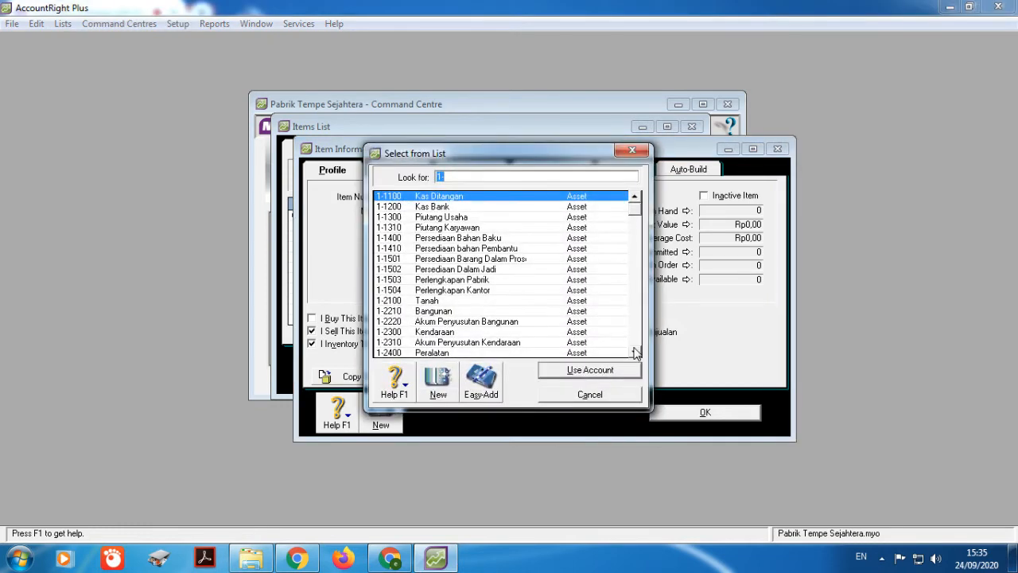
left_click(503, 271)
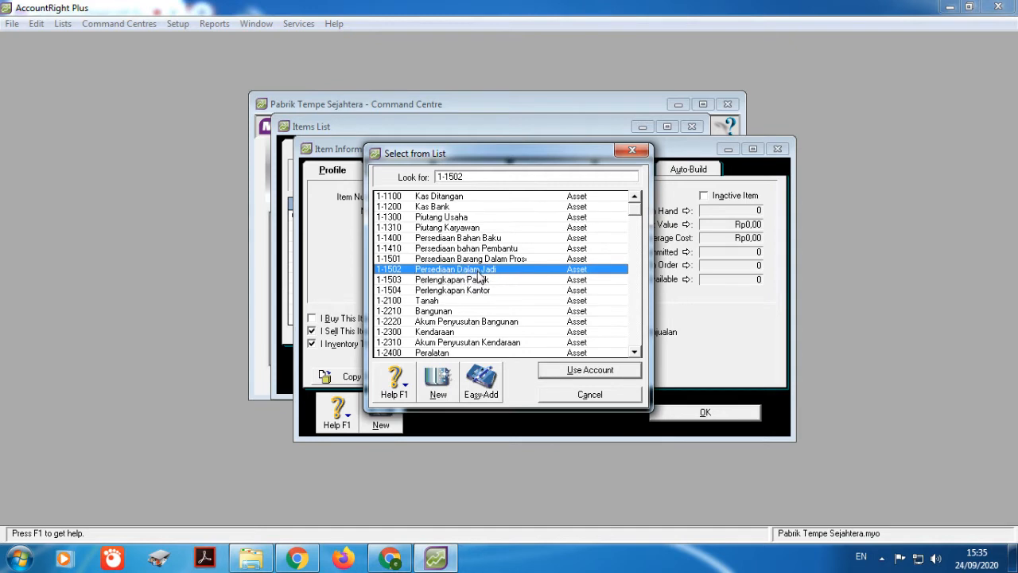
left_click(613, 370)
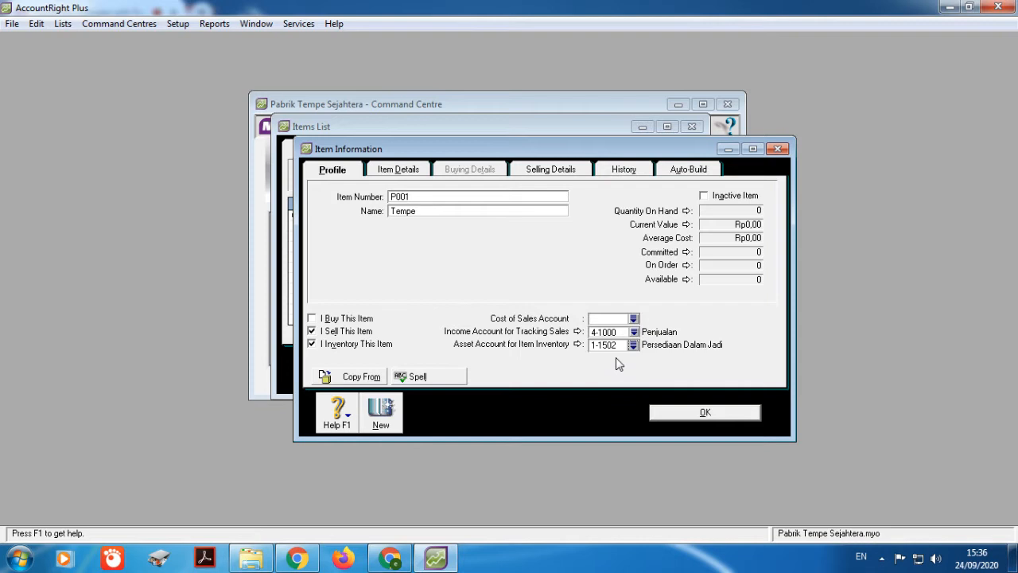
Step: Show the Item Details page for P001 Tempe
left_click(412, 176)
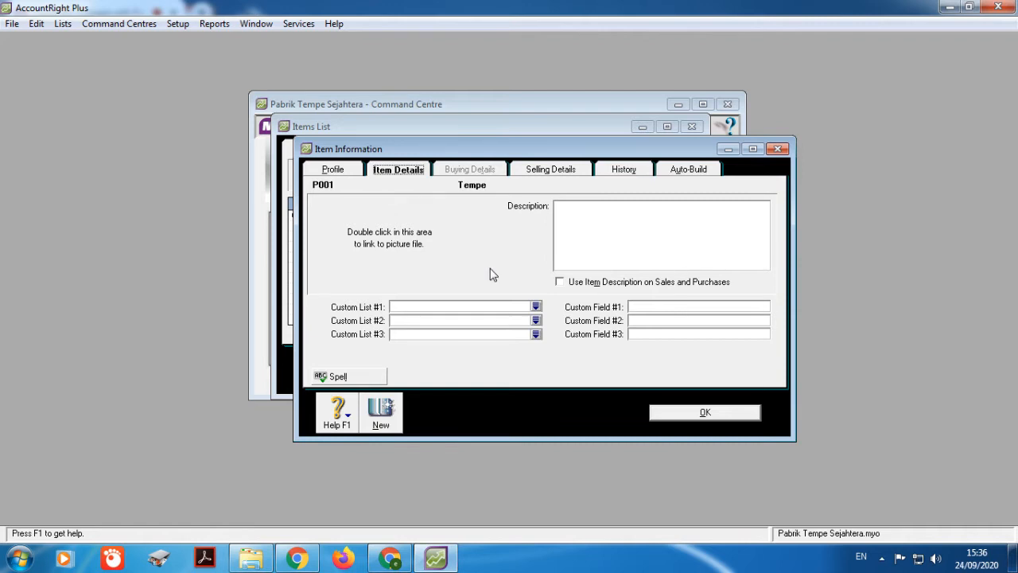
Step: Check the empty Custom List #1, then move to Tempe's Selling Details page
left_click(536, 307)
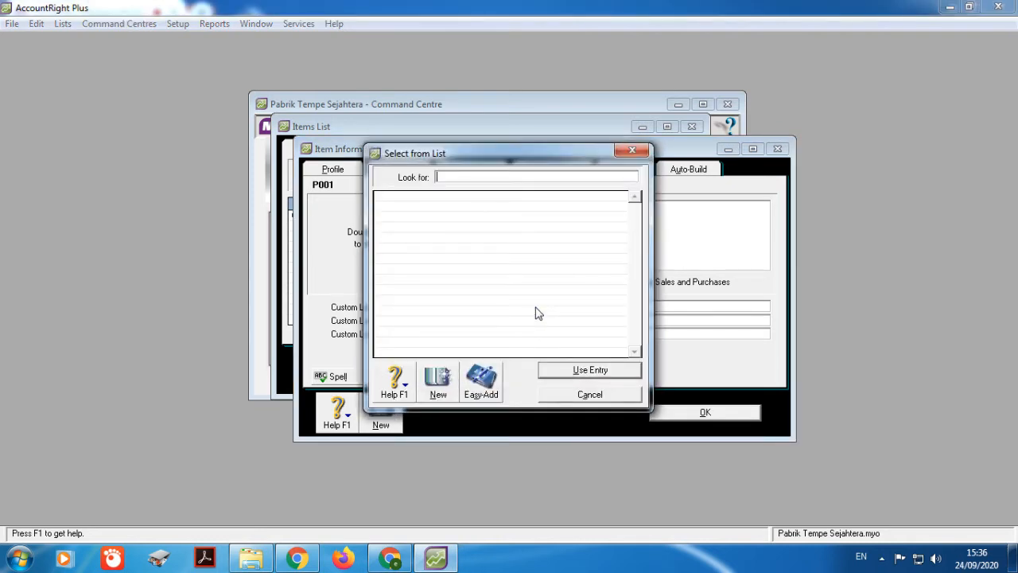
left_click(633, 150)
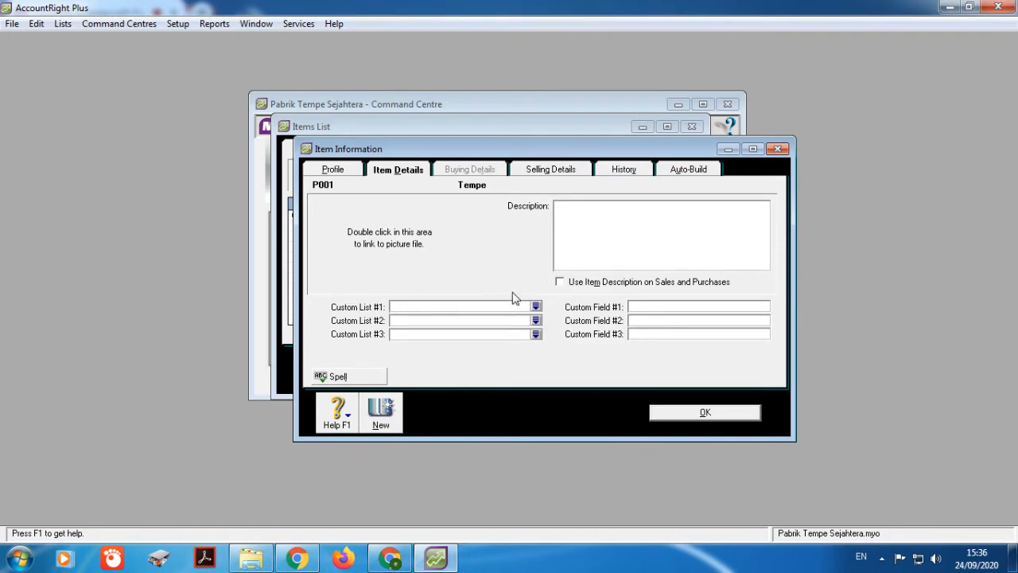
left_click(538, 171)
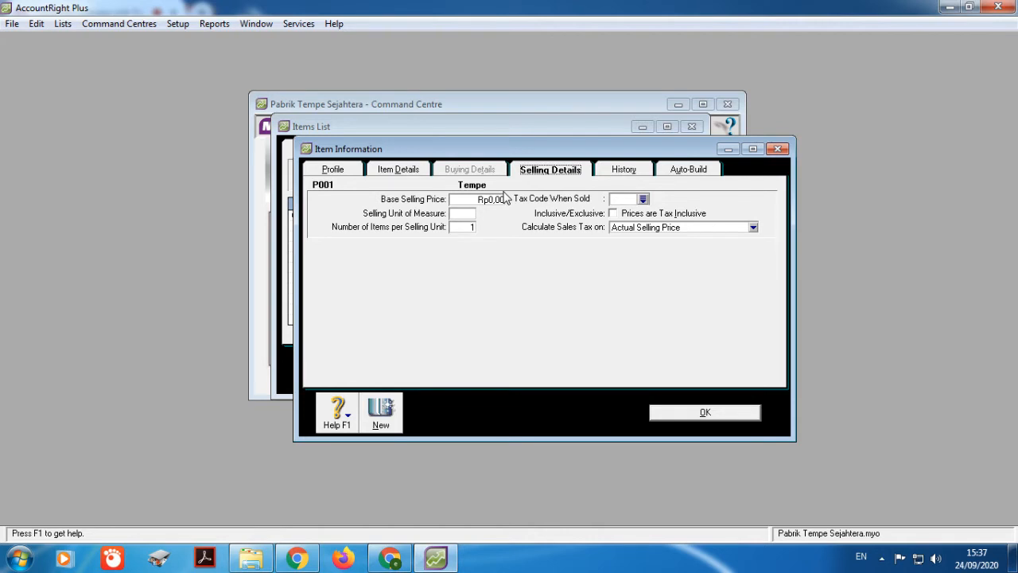
Step: Set Tempe's selling unit of measure to Pcs
left_click(463, 213)
type("PC")
key("BackSpace")
type("cs")
key("BackSpace")
key("BackSpace")
type("s")
Step: Apply sales tax code N-T Not Reportable and attempt to save, raising the cost of sales warning
left_click(644, 200)
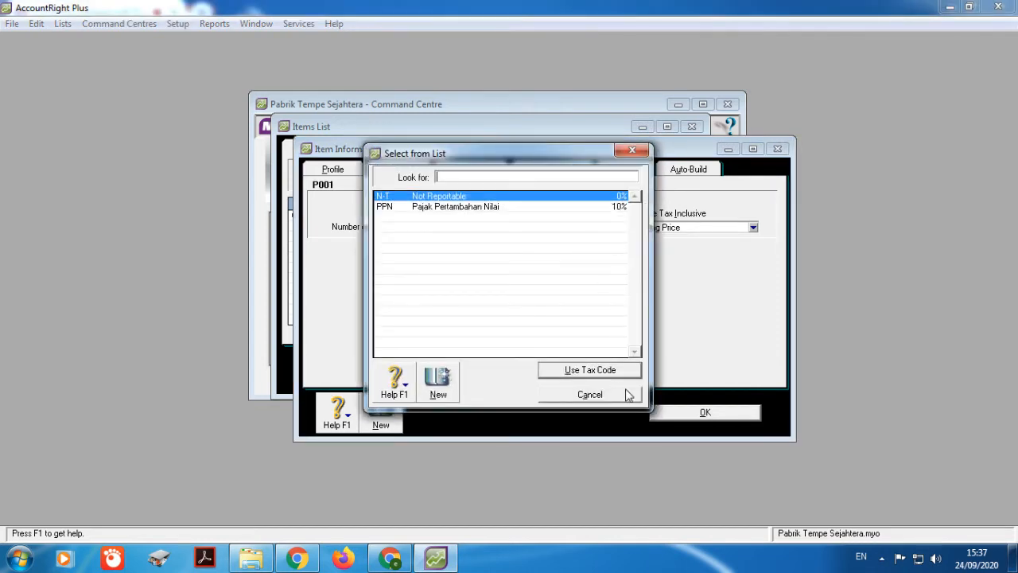
left_click(609, 370)
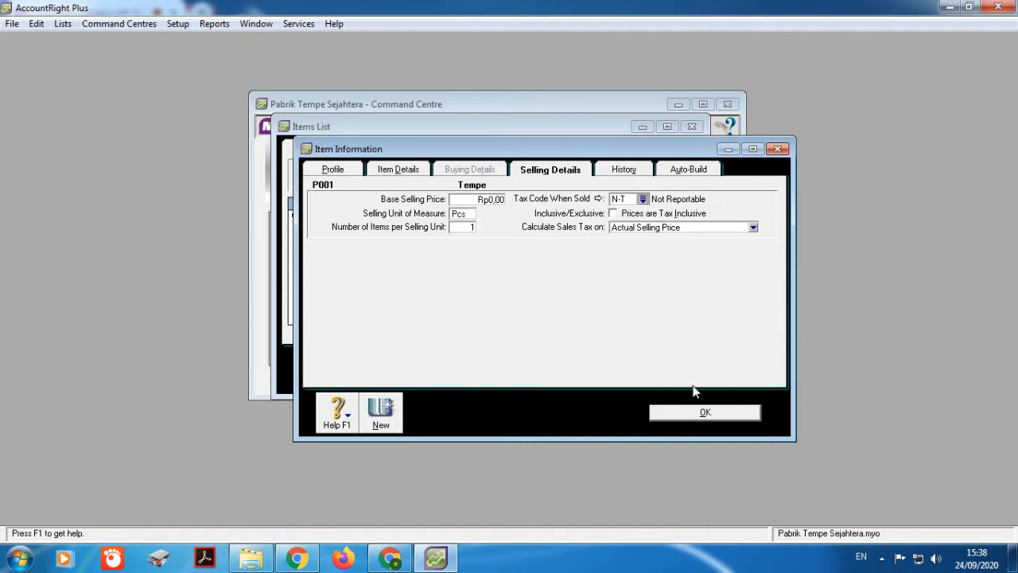
left_click(705, 415)
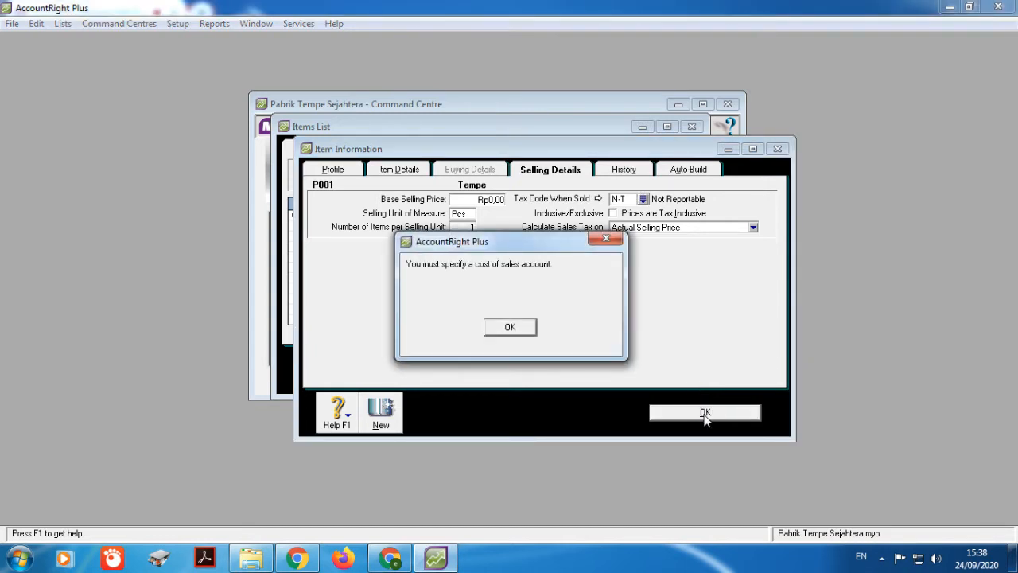
Step: Dismiss the warning, set cost of sales account 5-1000 Harga Pokok Penjualan, and save Tempe
left_click(516, 334)
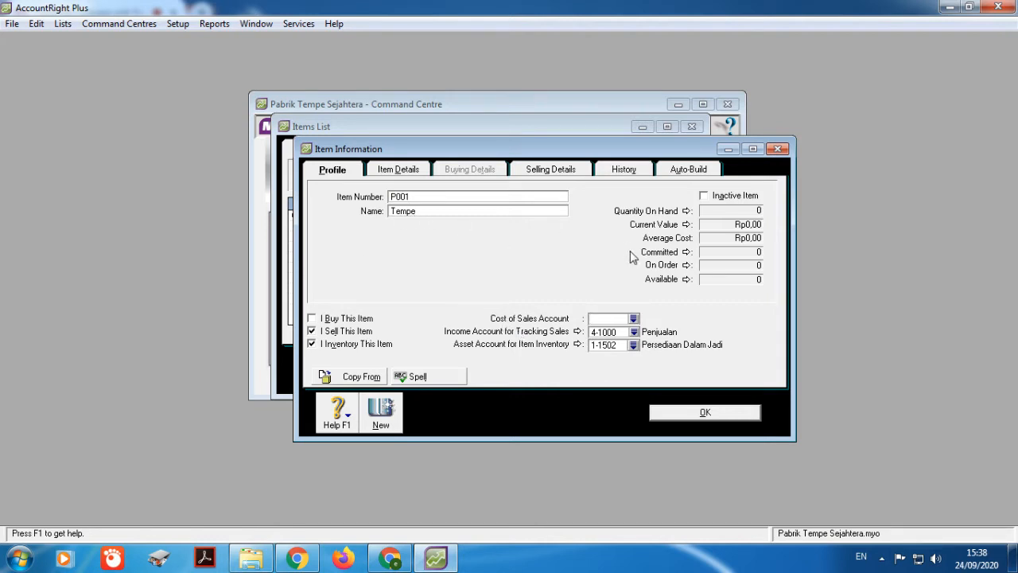
left_click(634, 321)
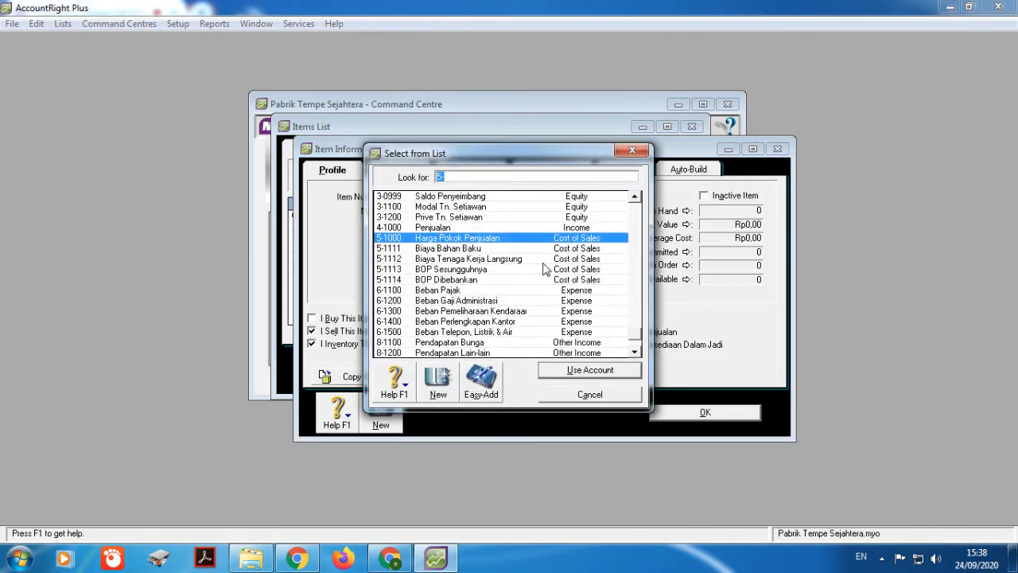
left_click(599, 375)
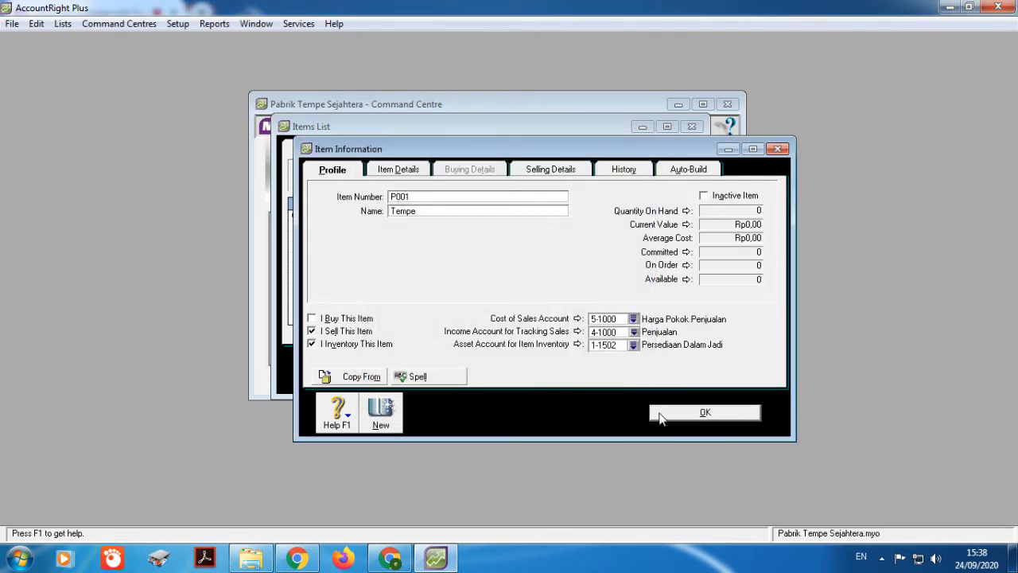
left_click(662, 412)
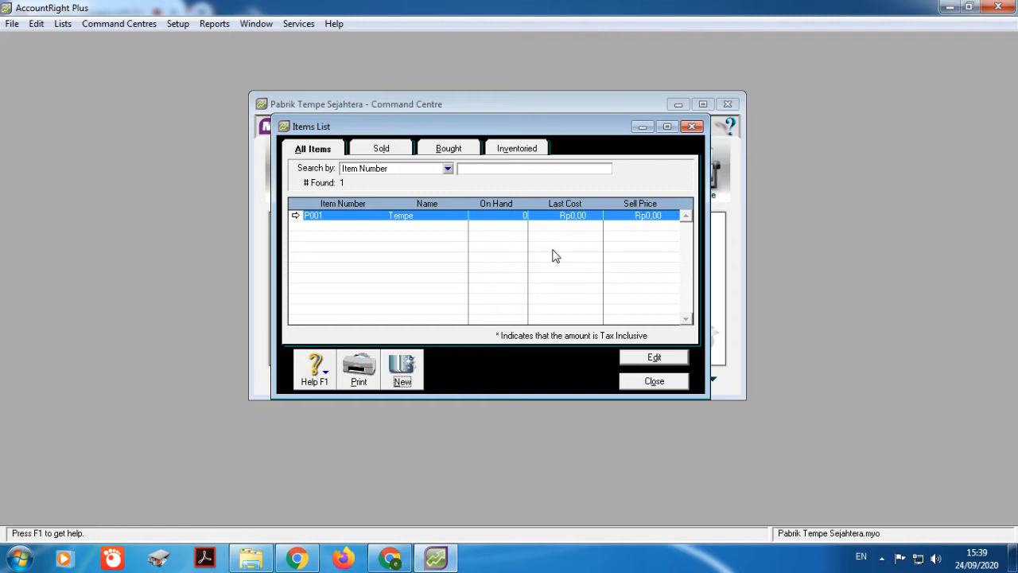
Step: Start a new item numbered P002 named Kedelai
left_click(411, 379)
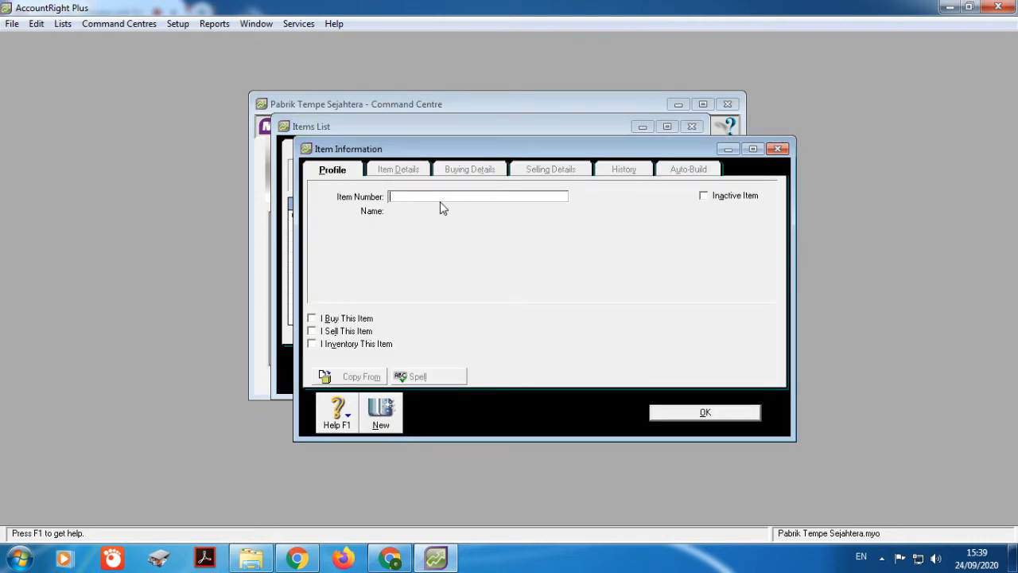
type("P002")
key("Tab")
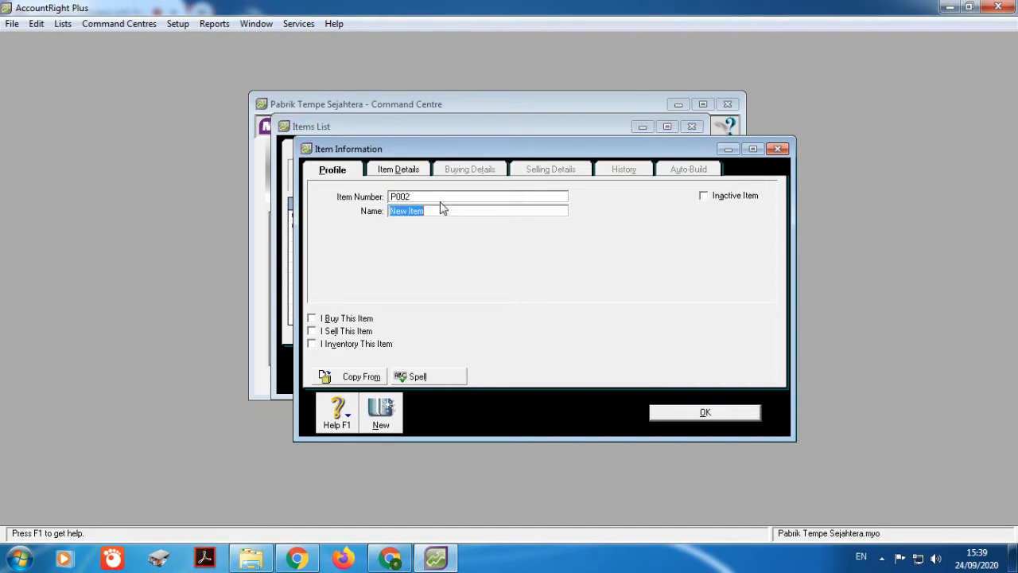
type("Kedelai")
Step: Mark Kedelai as bought and inventoried, with asset account 1-1400 Persediaan Bahan Baku
left_click(312, 319)
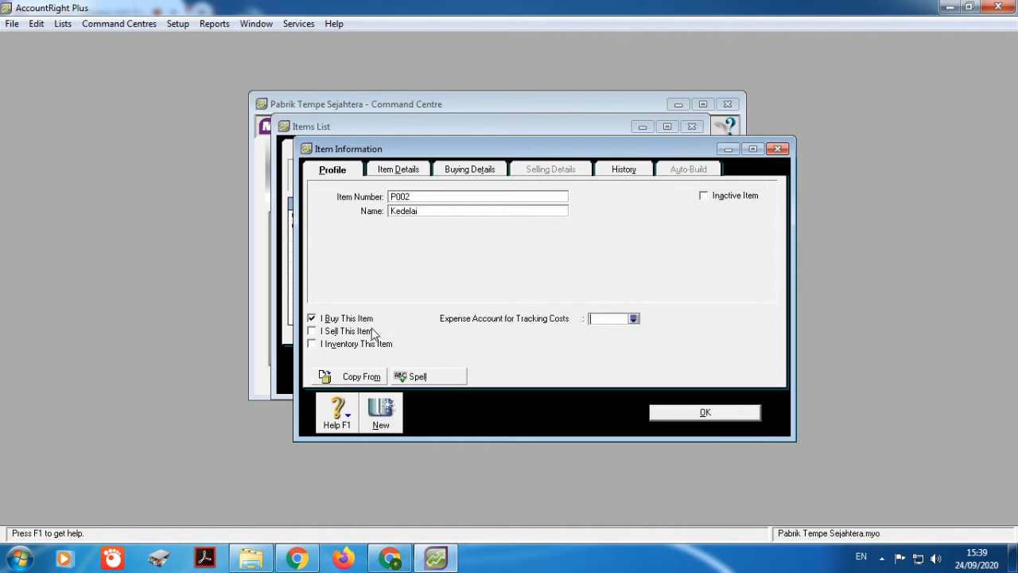
left_click(311, 344)
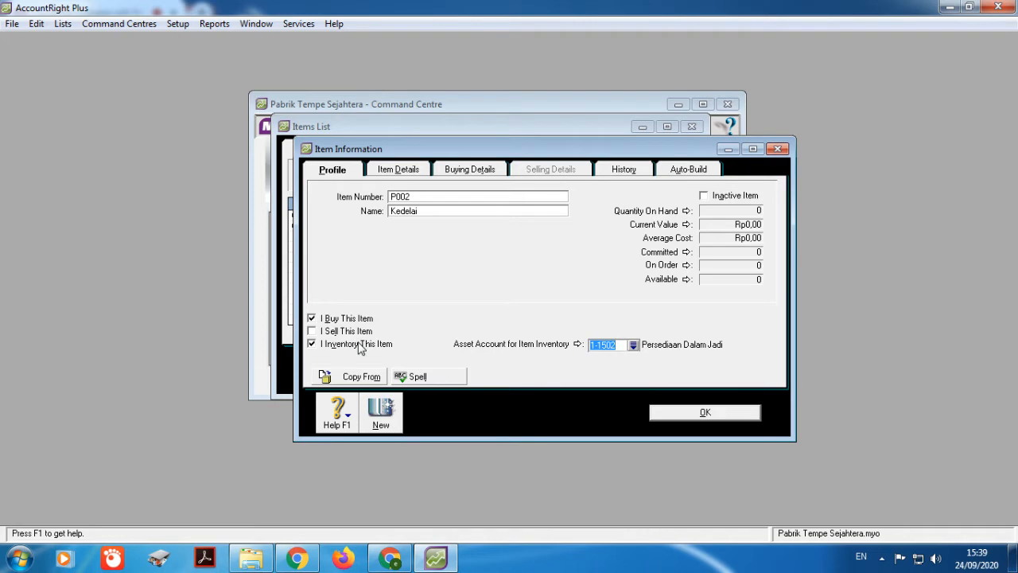
left_click(633, 344)
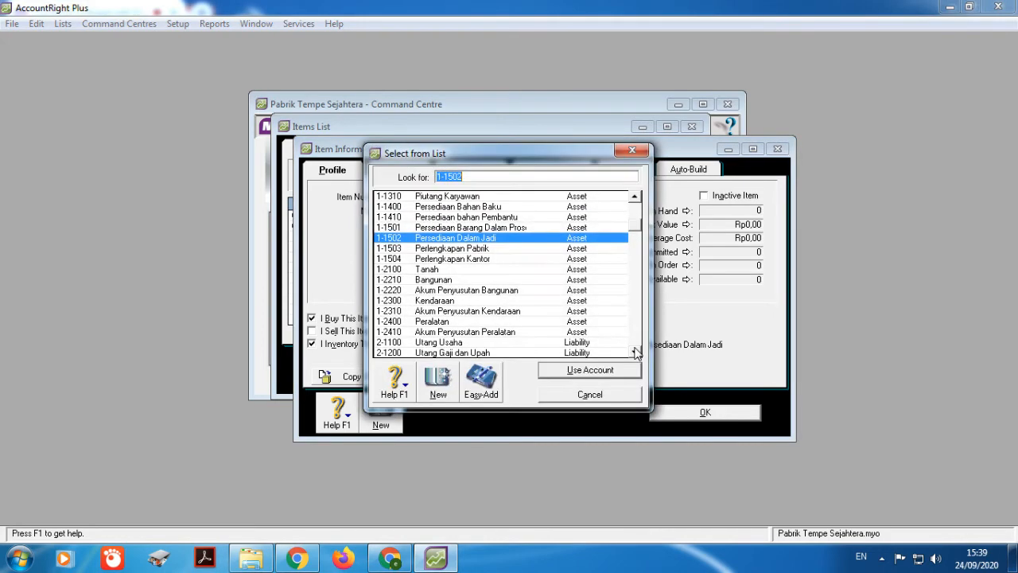
left_click(499, 209)
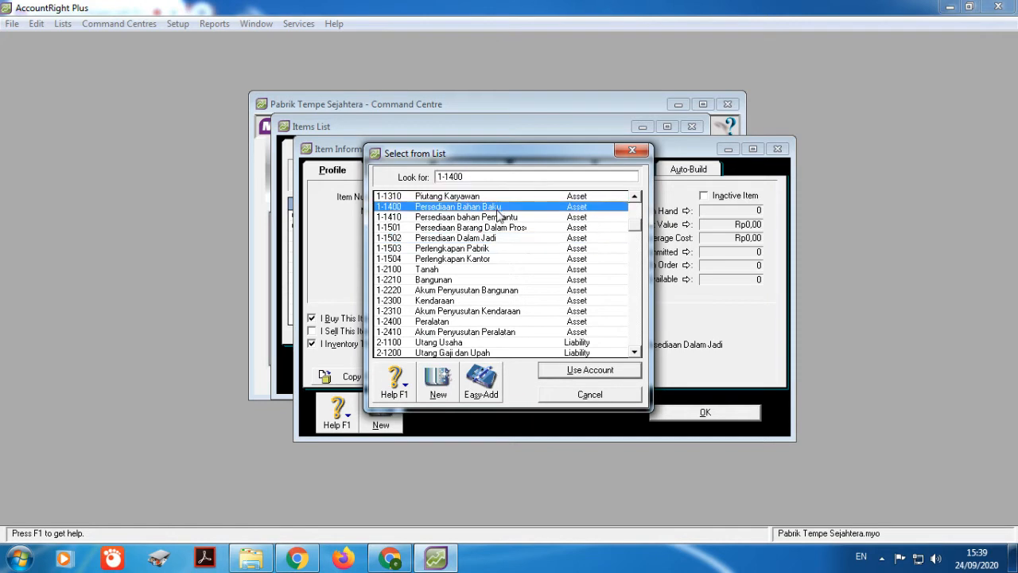
left_click(578, 372)
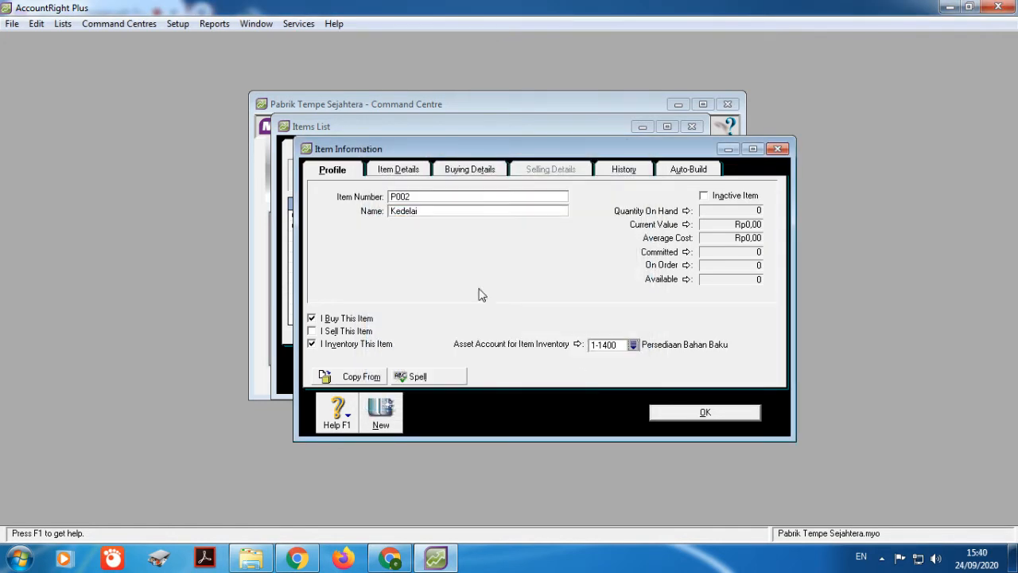
Step: Set Kedelai's buying unit to Kg and its purchase tax code to N-T Not Reportable
left_click(476, 172)
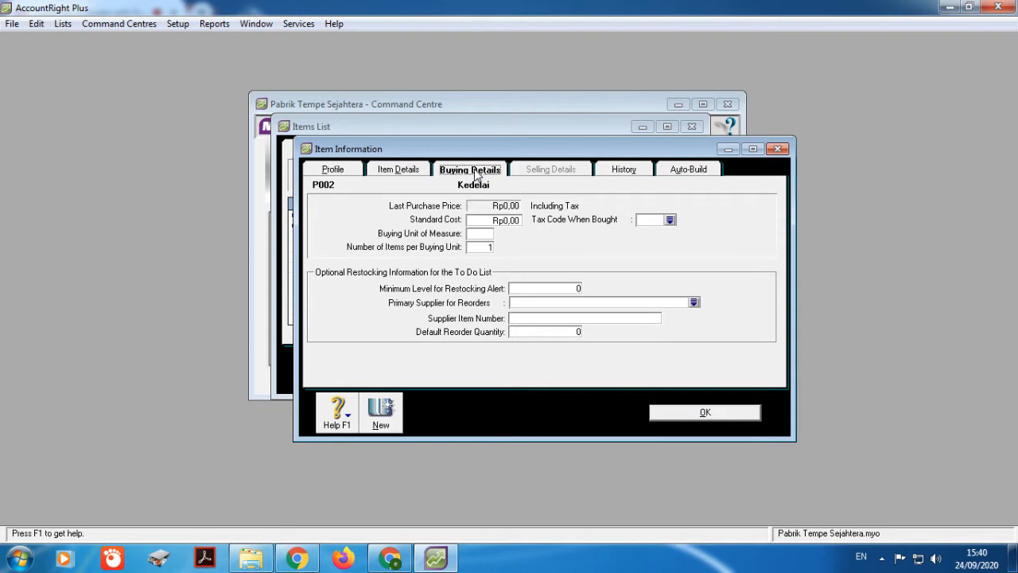
left_click(478, 233)
type("Kg")
left_click(671, 220)
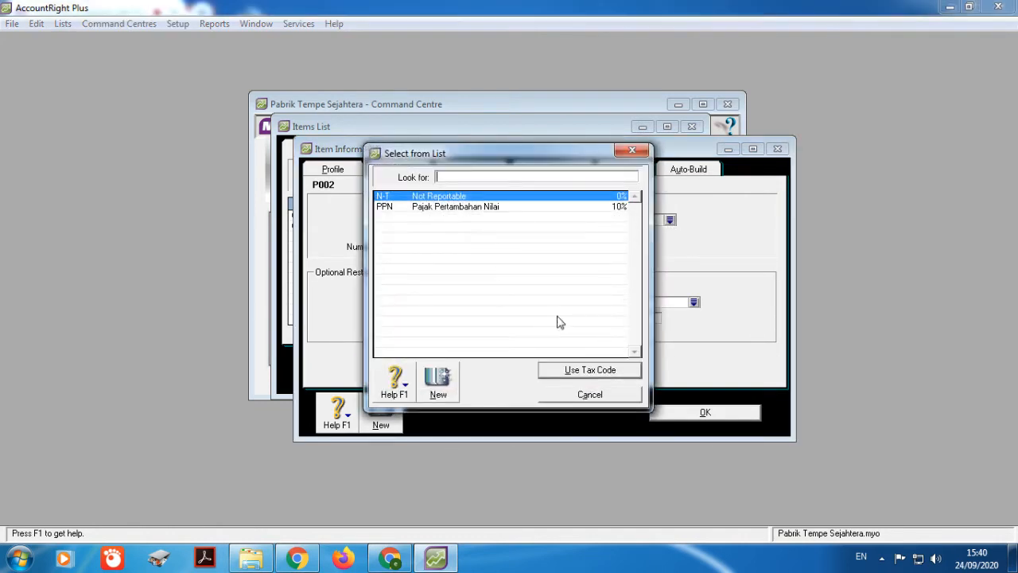
left_click(579, 369)
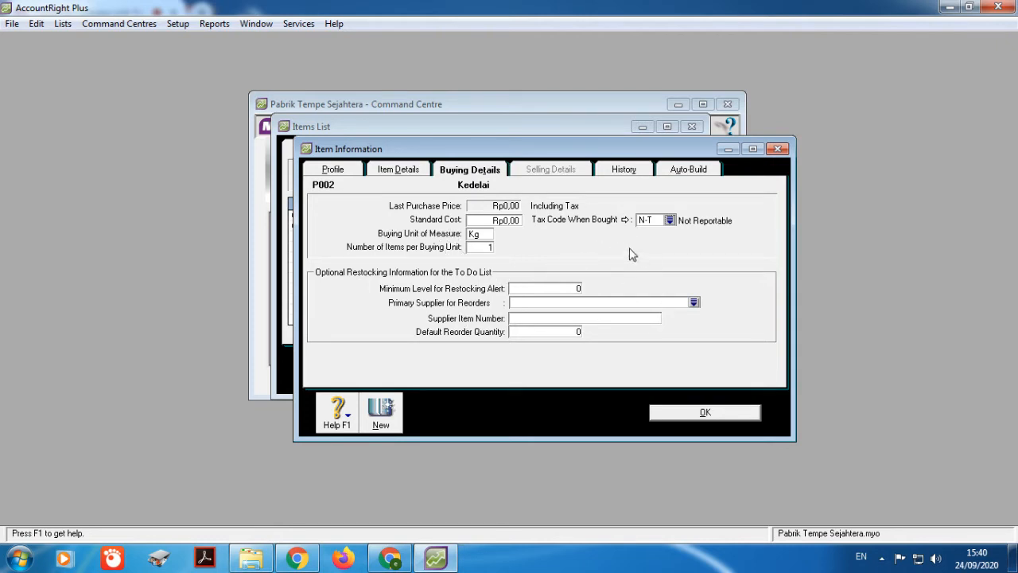
left_click(380, 176)
left_click(337, 170)
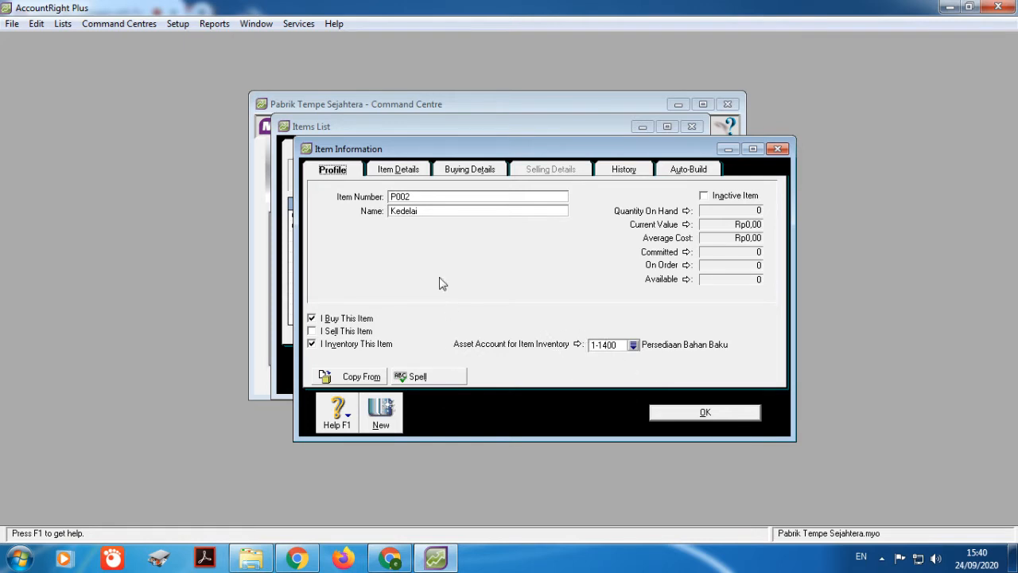
left_click(475, 173)
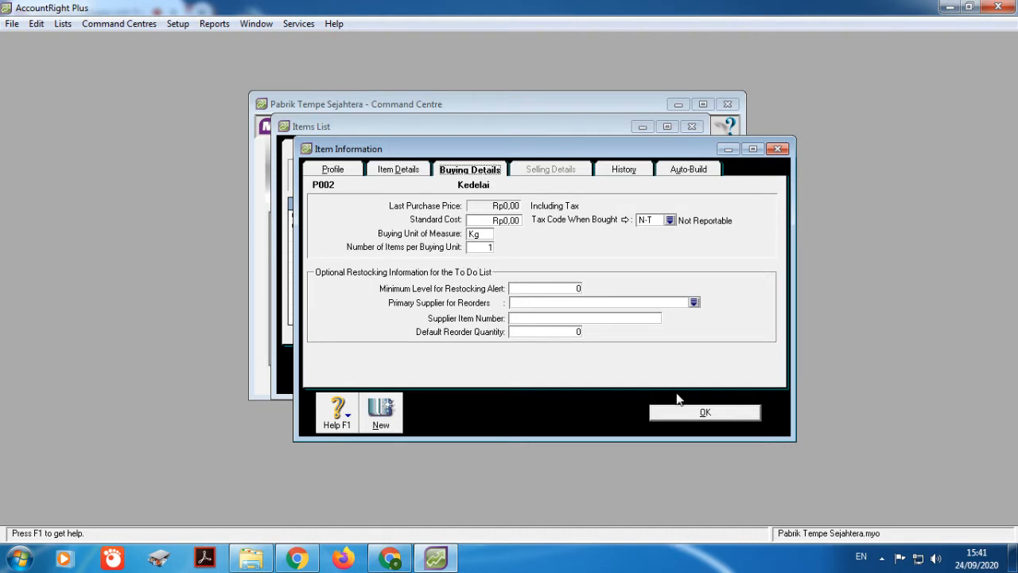
Step: Save Kedelai, ignoring the spelling check, so the Items List shows 2 items
left_click(692, 412)
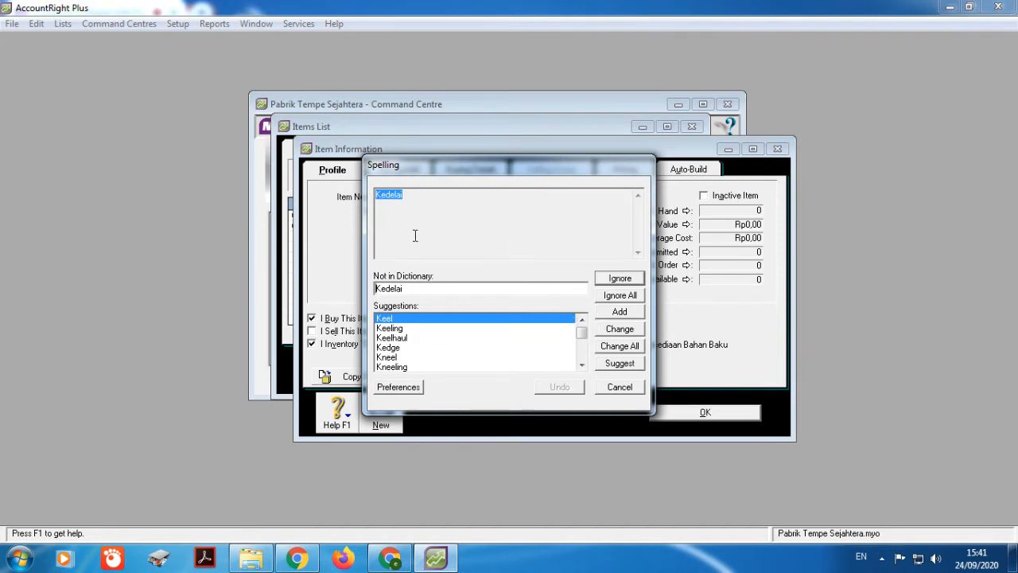
left_click(622, 296)
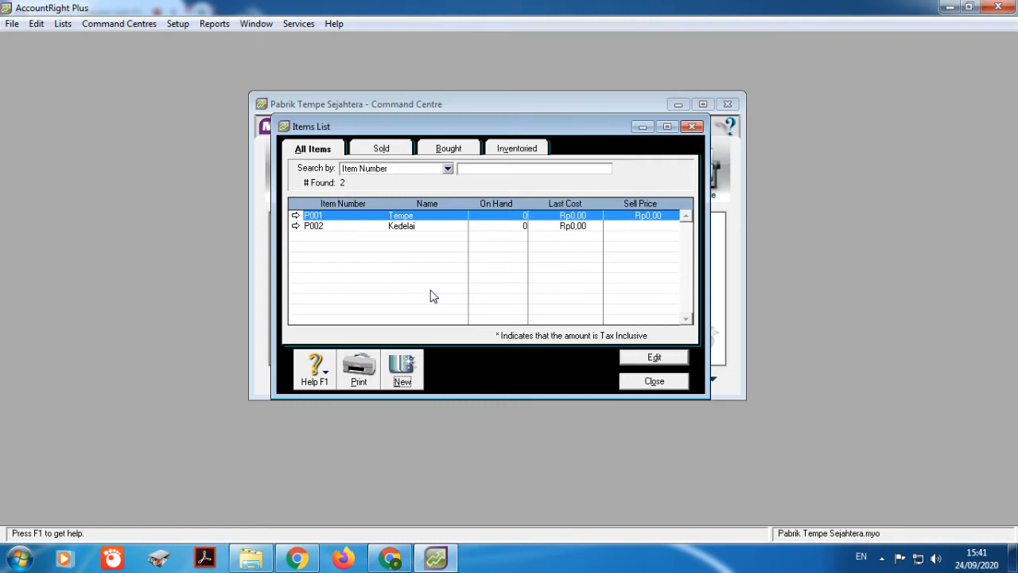
Step: Create item P004 Plastik as bought and inventoried, using asset account 1-1410 Persediaan bahan Pembantu
left_click(402, 368)
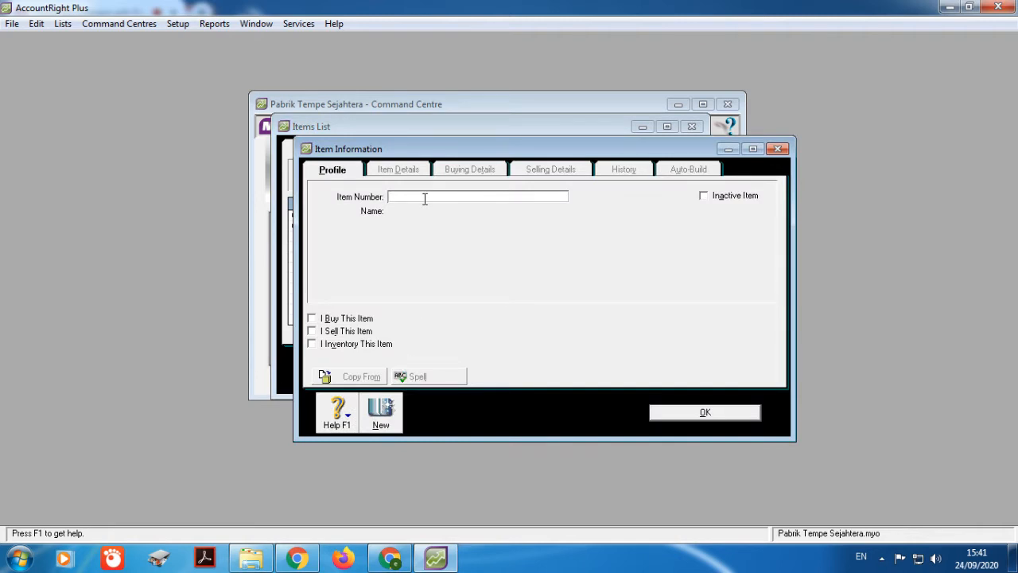
type("P004")
key("Tab")
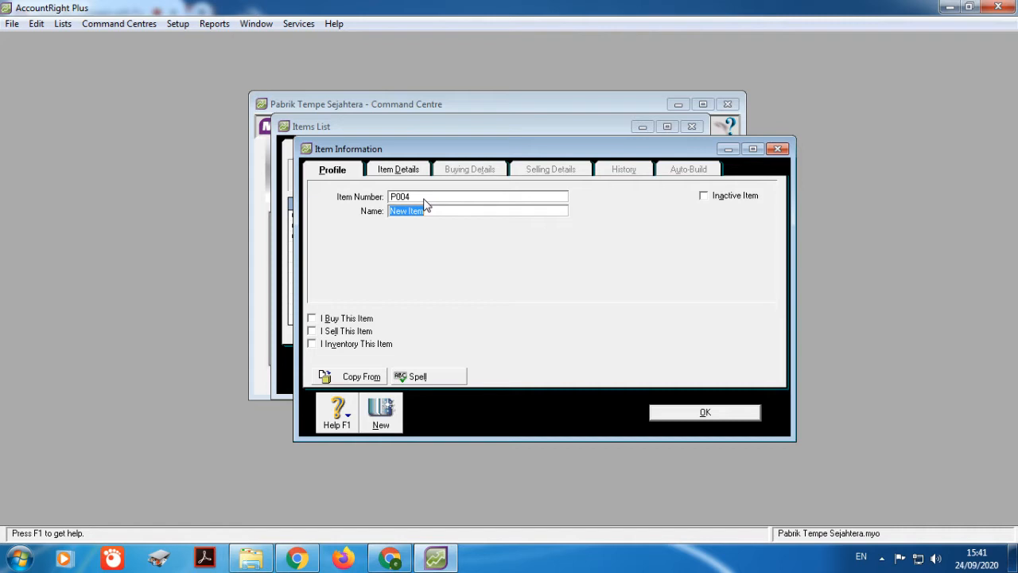
type("Plastik")
left_click(312, 320)
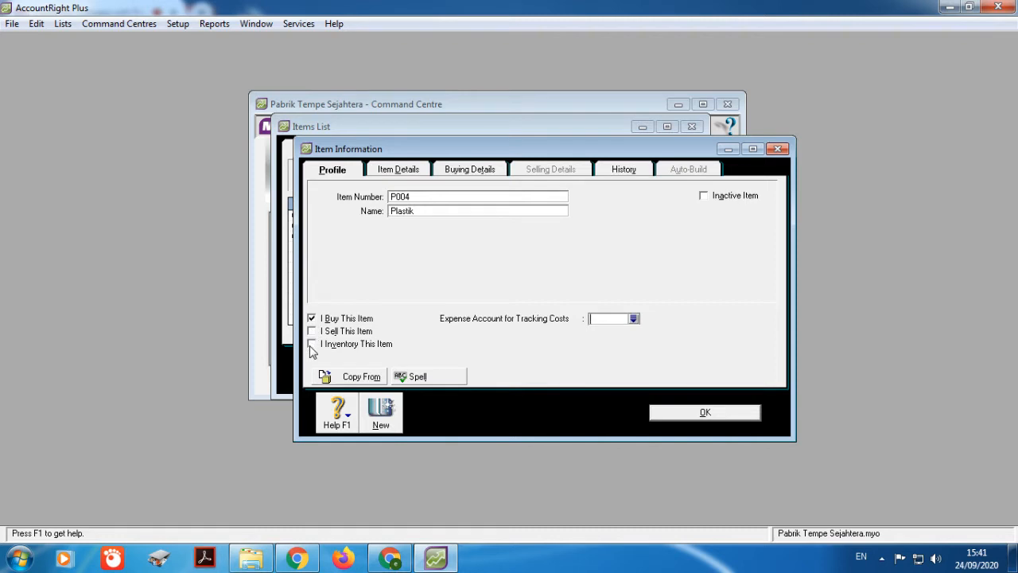
left_click(311, 345)
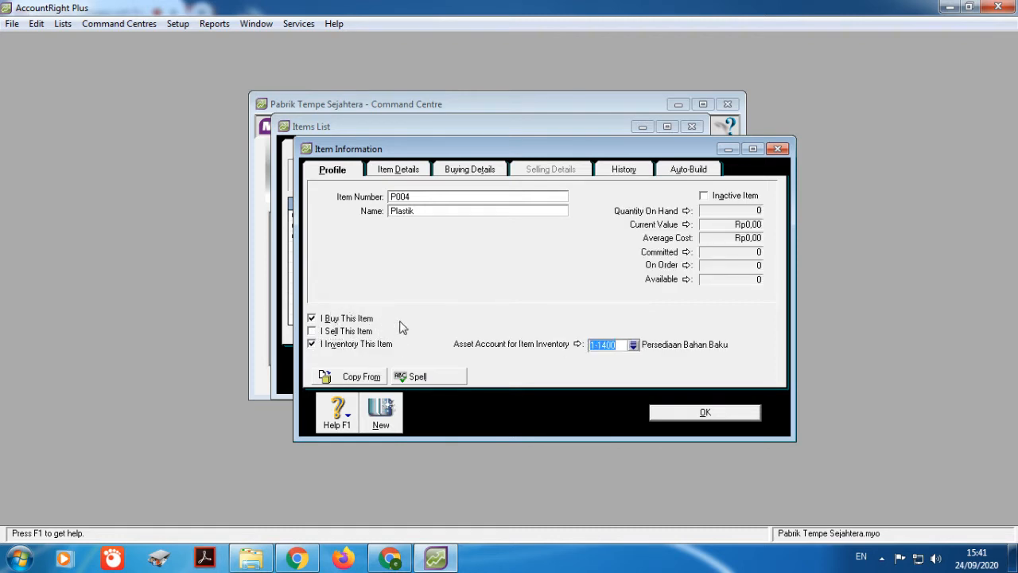
left_click(634, 347)
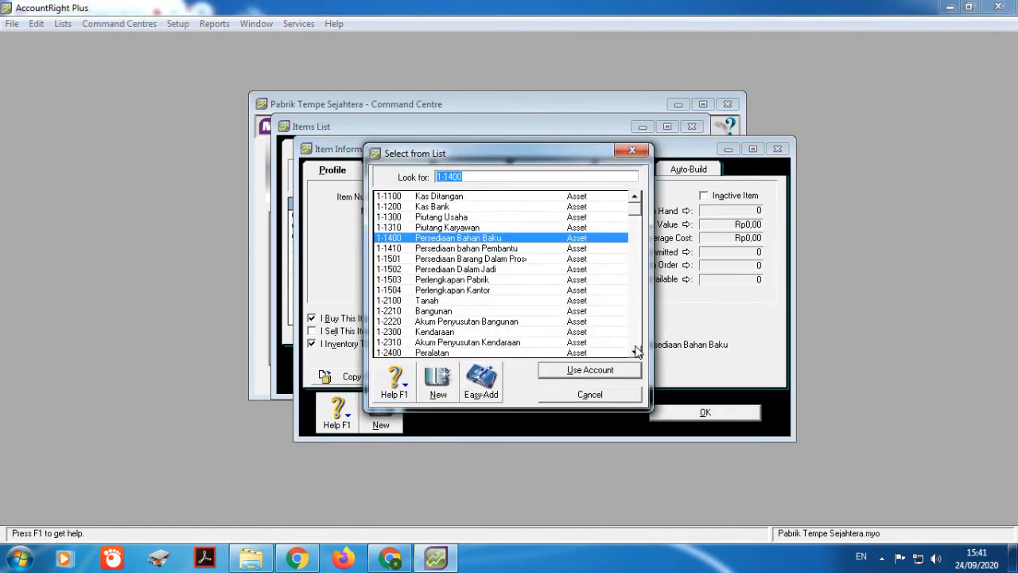
left_click(493, 251)
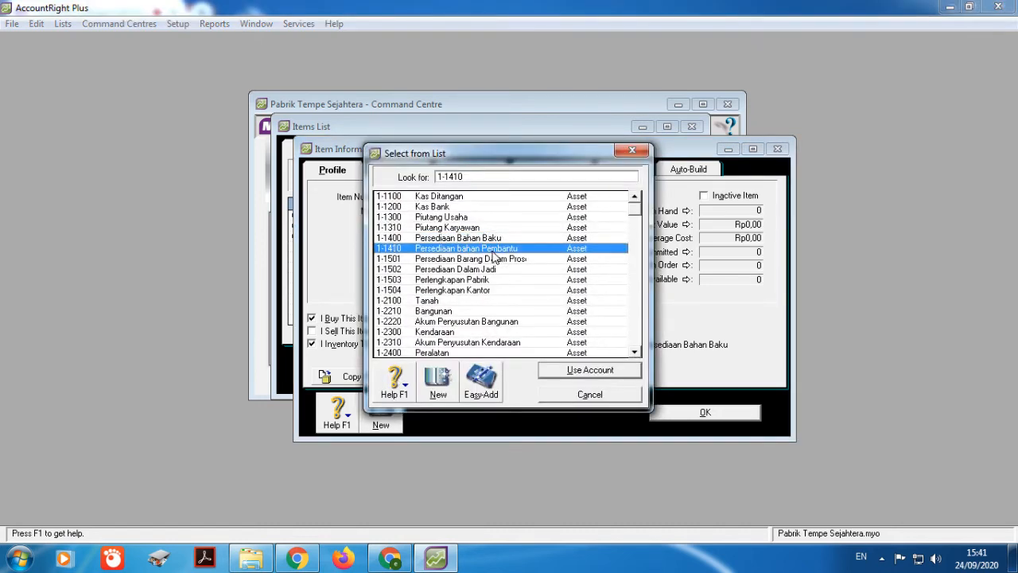
left_click(630, 370)
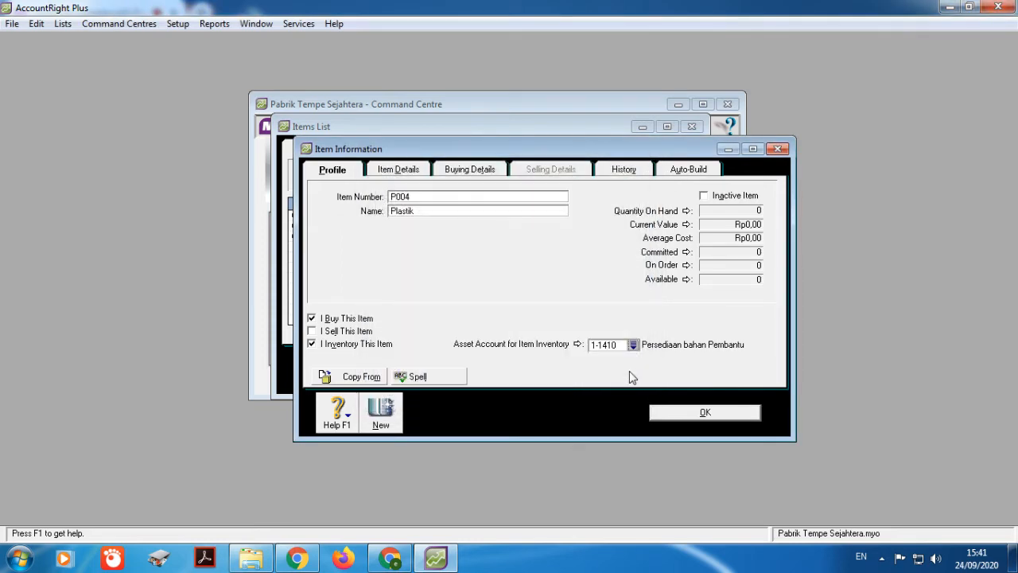
Step: Set Plastik's buying unit to Pak and save the item, skipping the spelling check
left_click(484, 173)
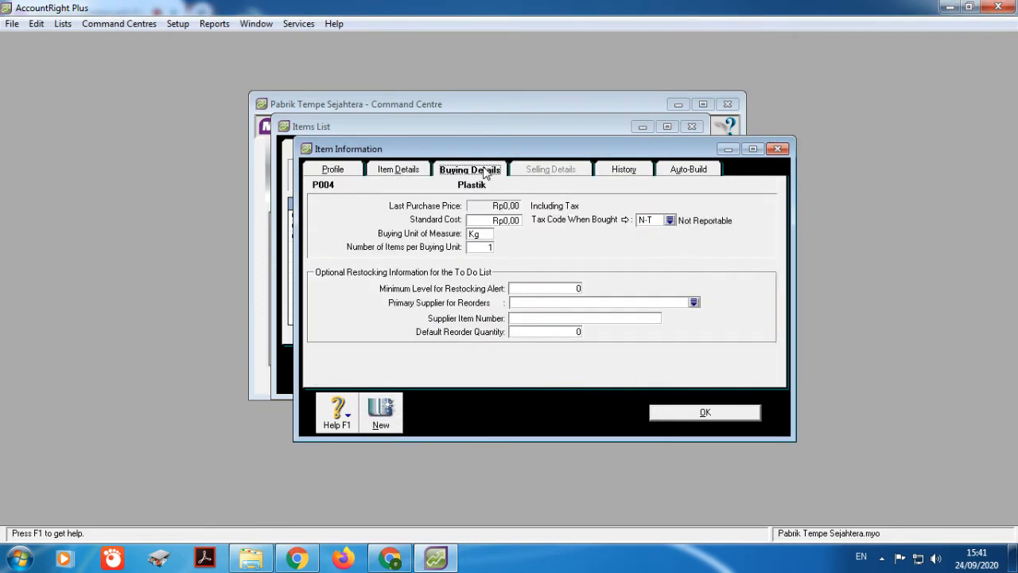
left_click(481, 233)
type("Pak")
left_click(659, 422)
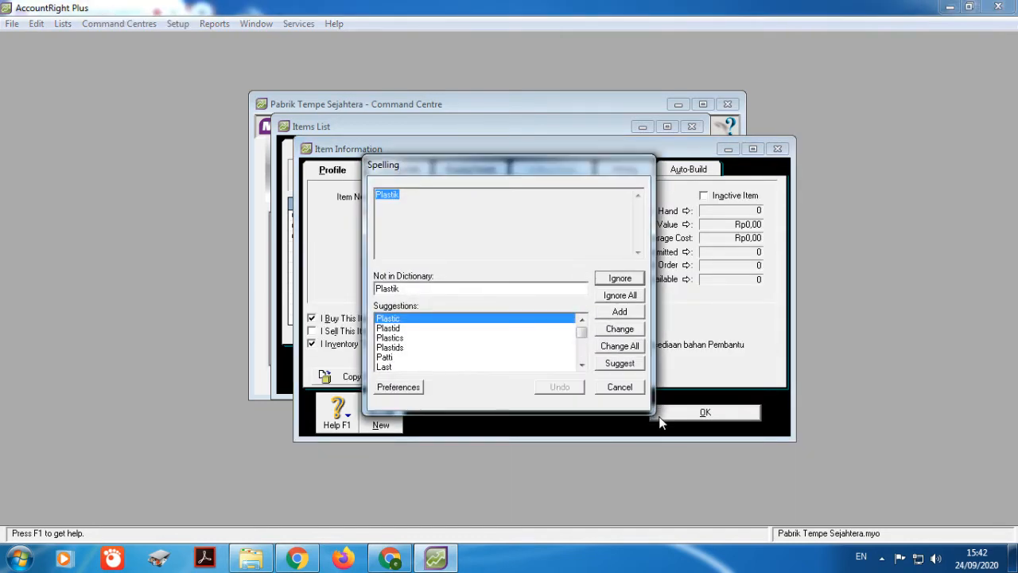
left_click(615, 297)
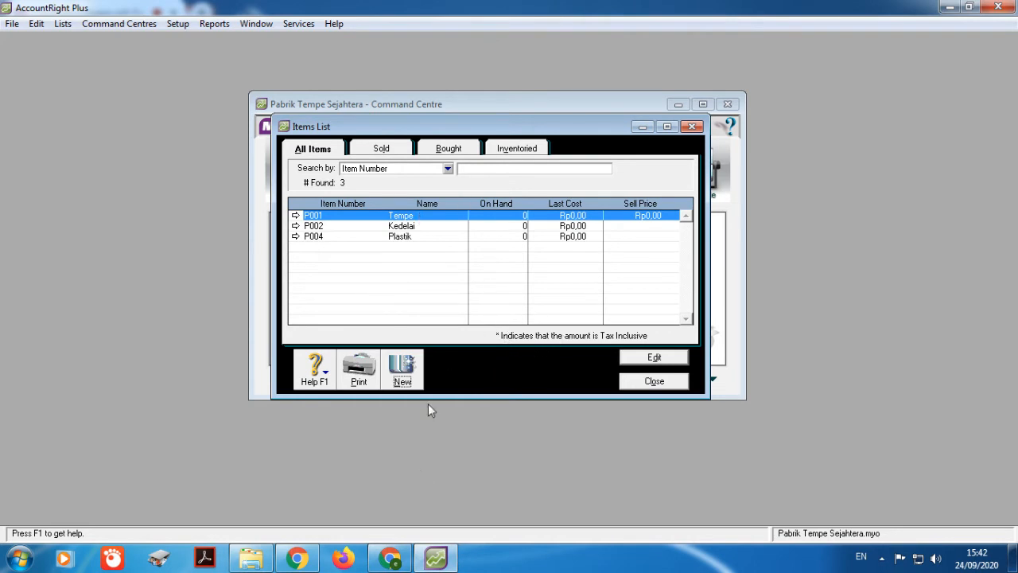
Step: Close the Items List, now holding P001 through P006, back to Inventory
left_click(390, 558)
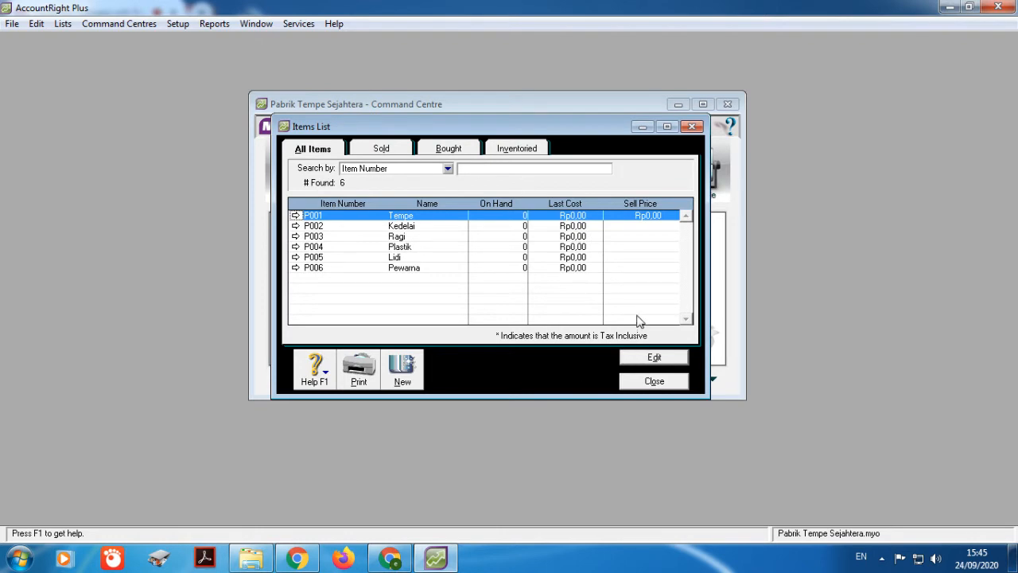
left_click(646, 387)
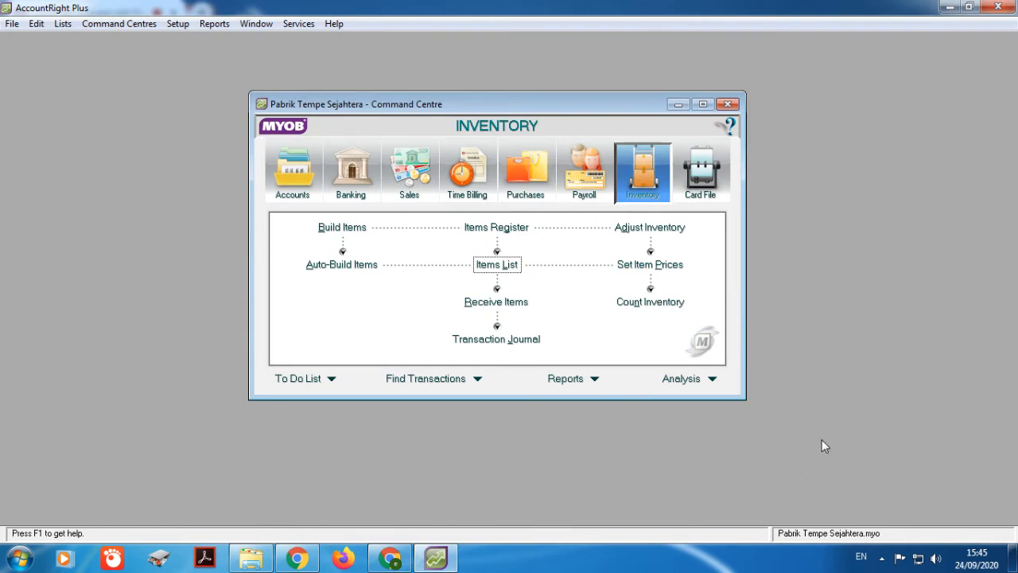
Step: Count 5.600 of P001 Tempe and turn it into an opening-balance adjustment on account 1-1502
left_click(617, 303)
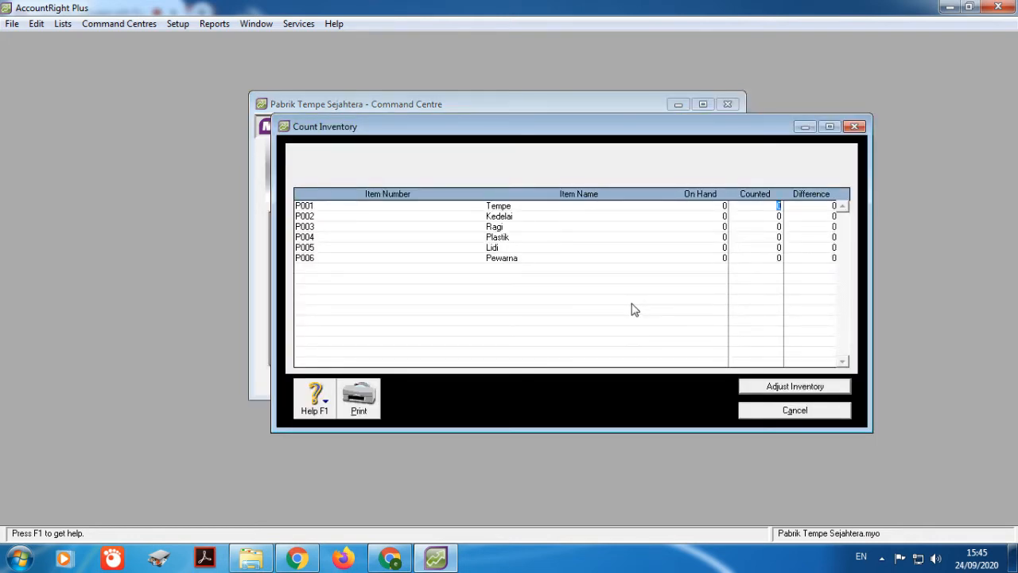
type("5600")
left_click(795, 387)
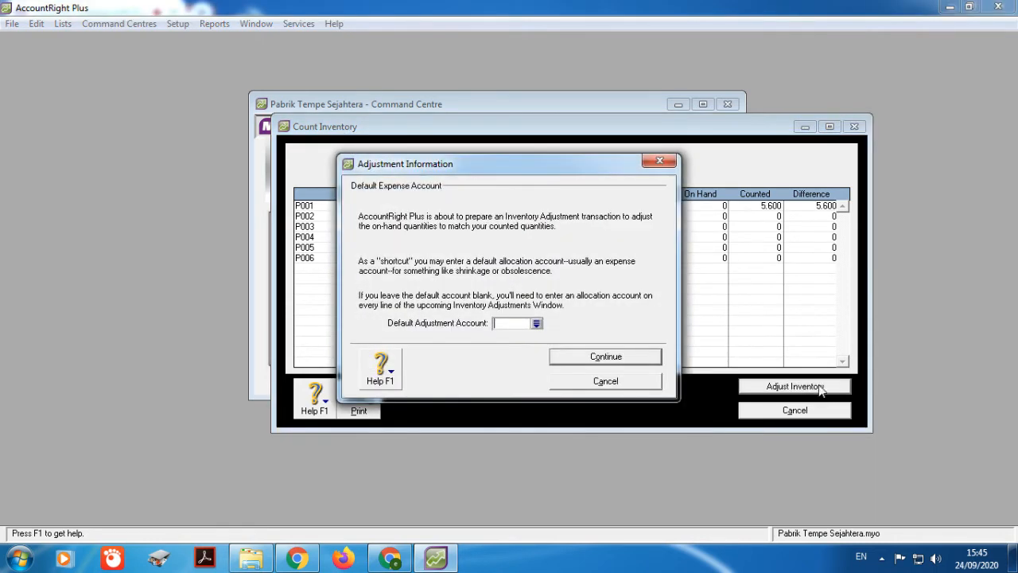
left_click(537, 325)
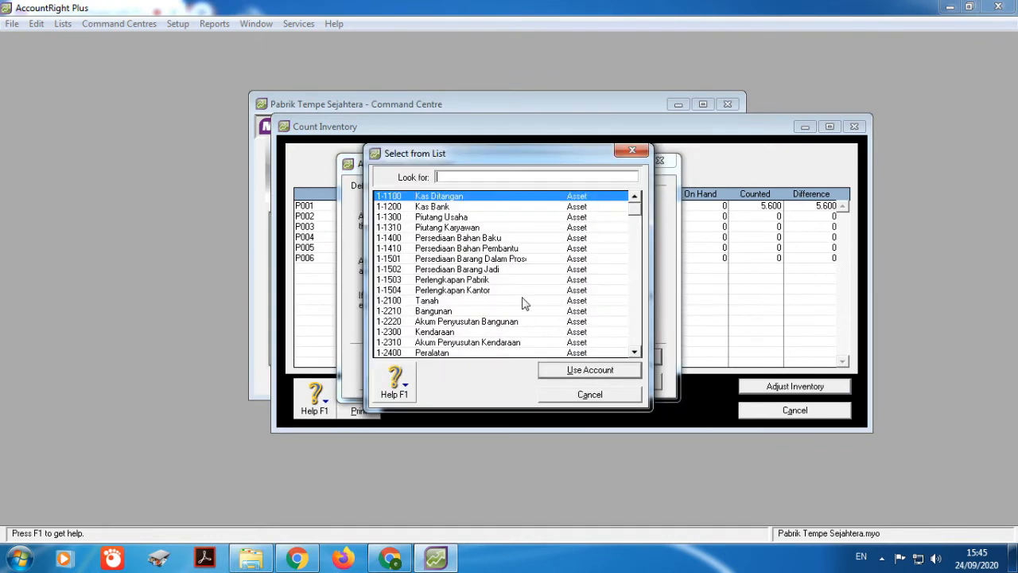
left_click(488, 271)
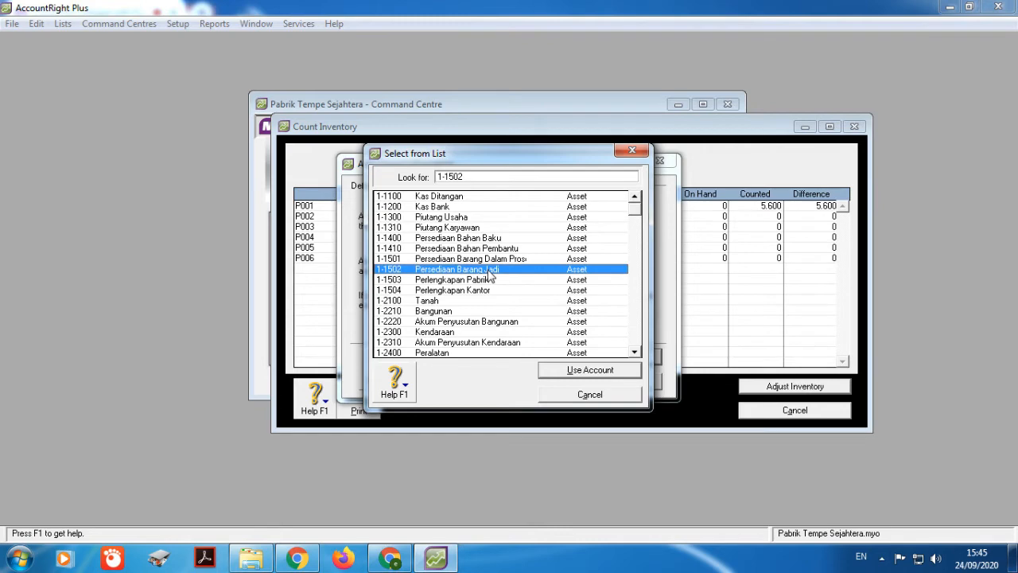
left_click(554, 373)
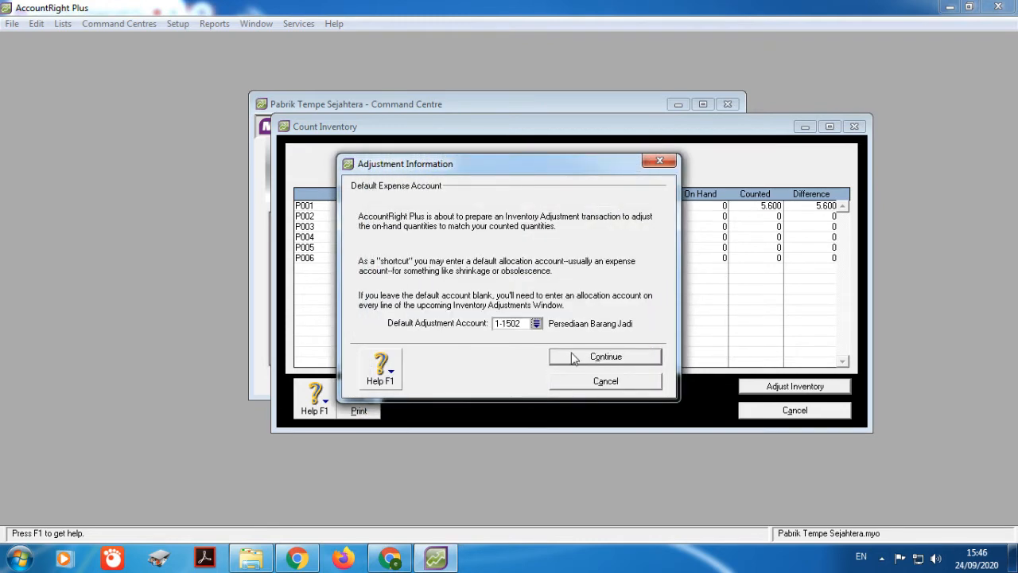
left_click(586, 362)
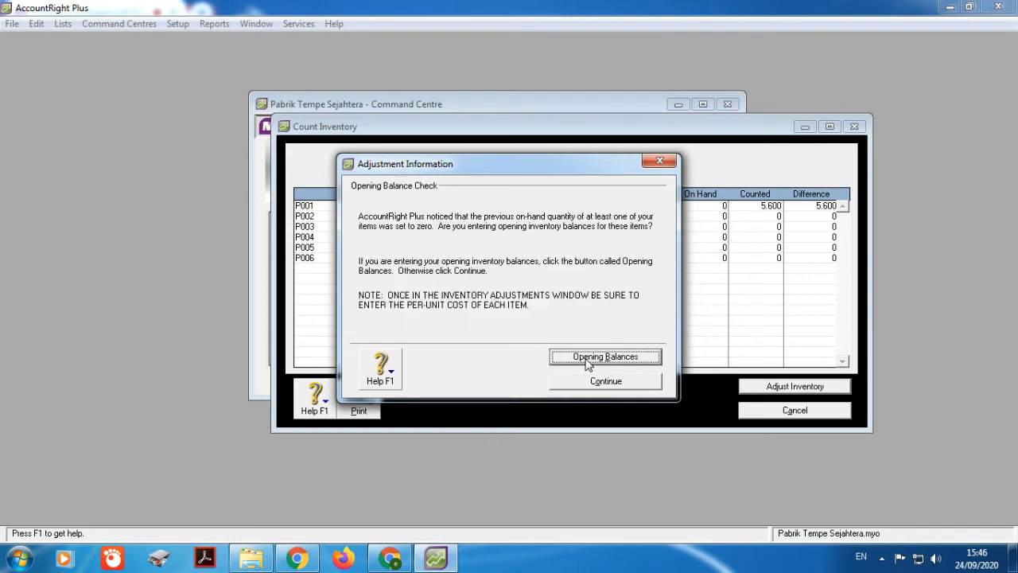
left_click(587, 360)
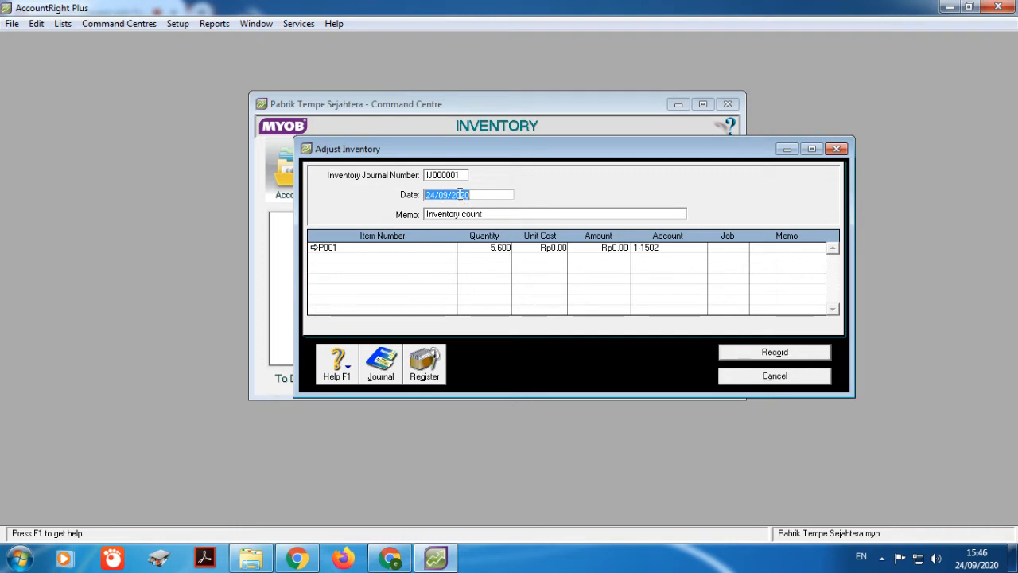
Step: Record adjustment IJ000001 dated 31/08/2012, memo Saldo Awal, with P001 unit cost Rp3.000,00
type("31")
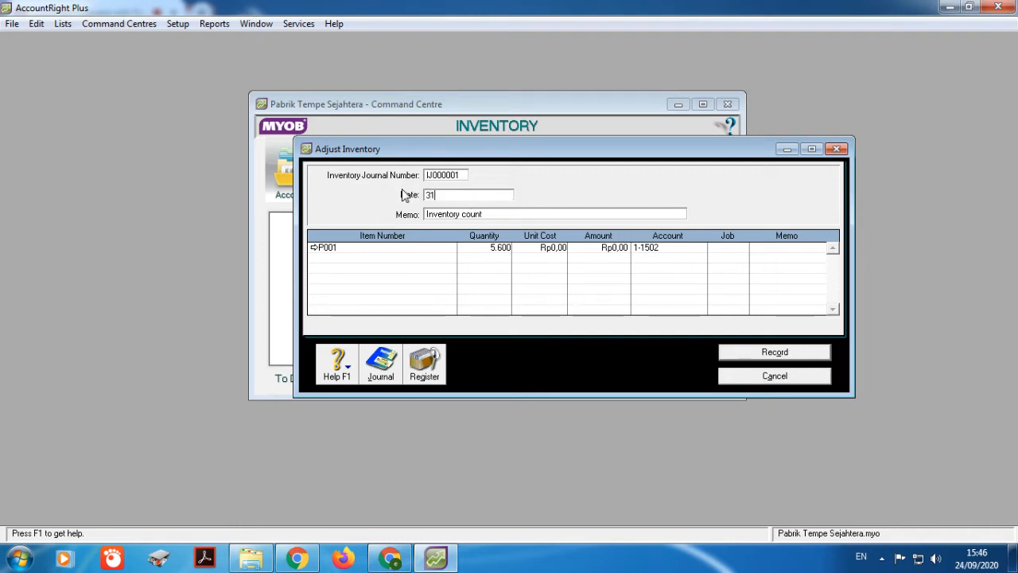
type("/08/2012")
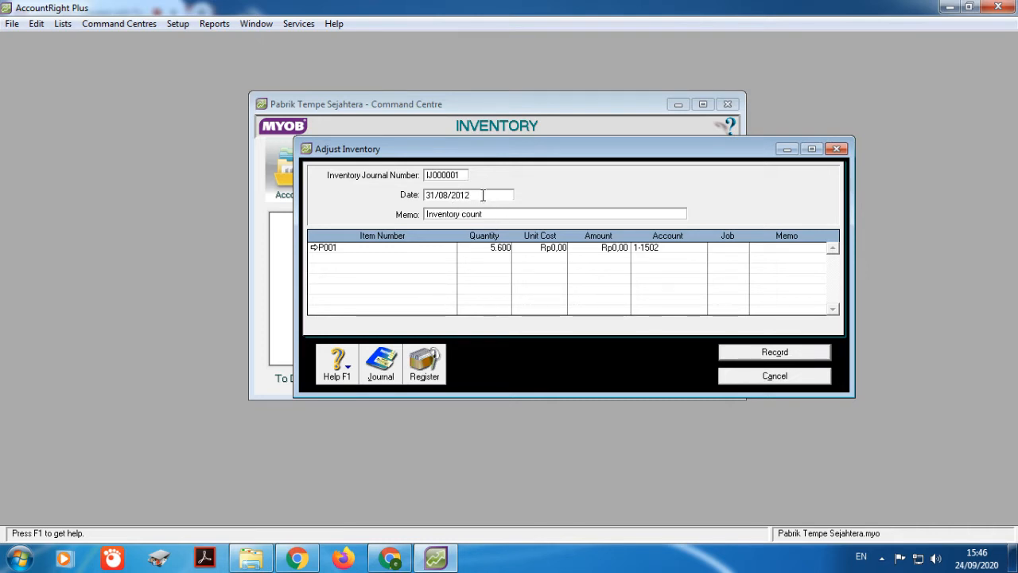
left_click(549, 249)
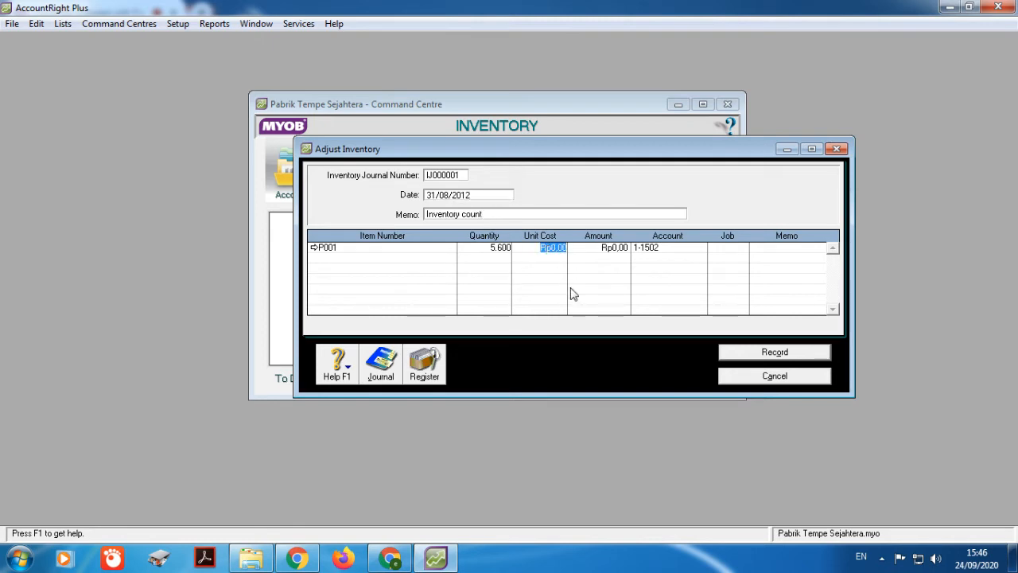
left_click(486, 216)
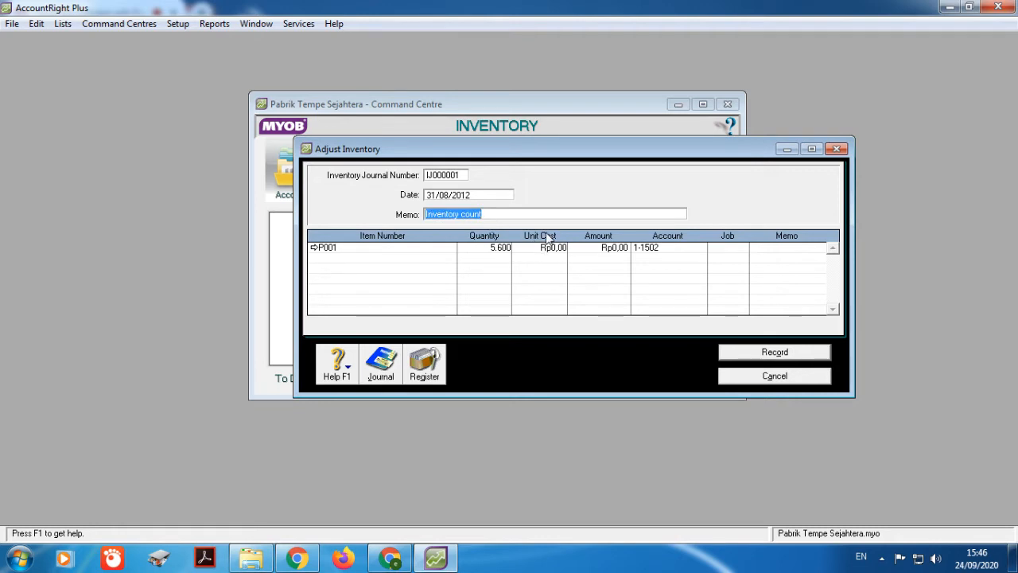
type("S")
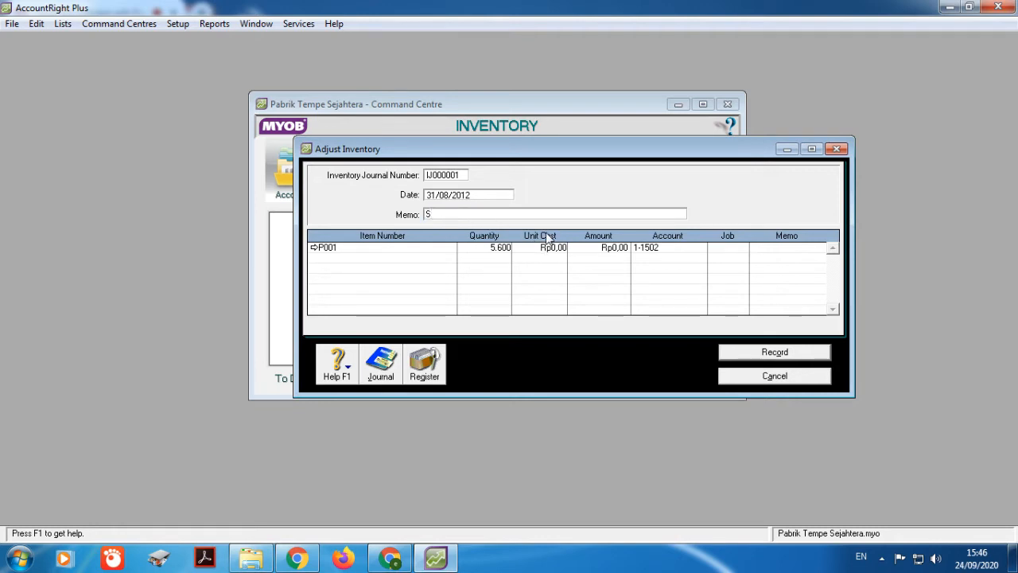
type("aldo Awal")
left_click(549, 248)
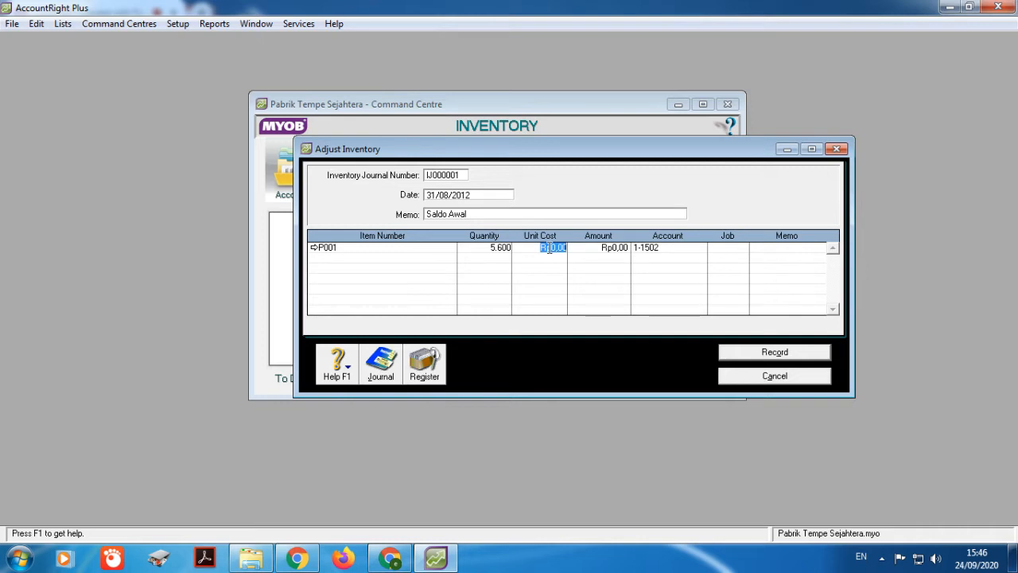
type("8000")
left_click(592, 214)
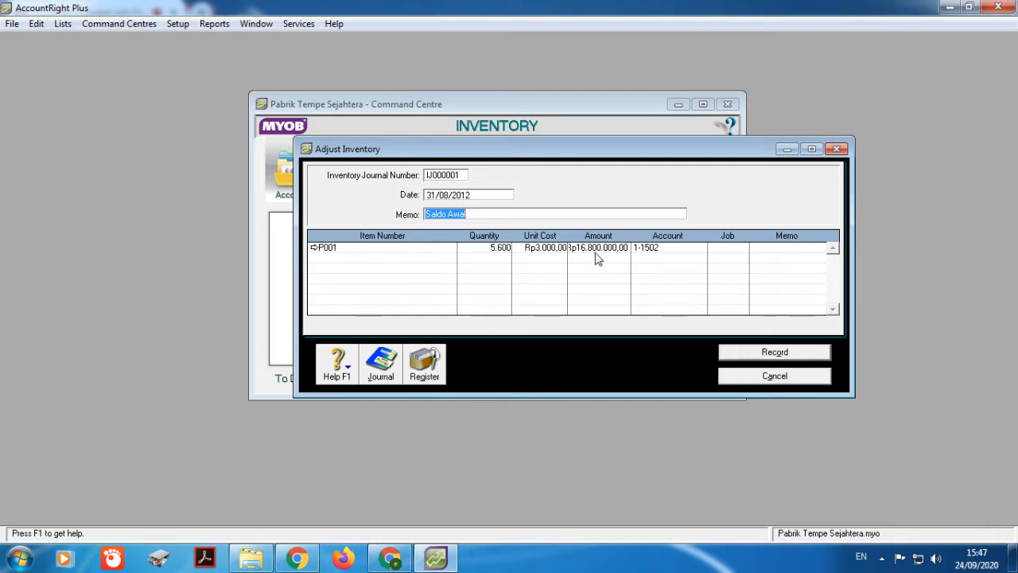
left_click(776, 354)
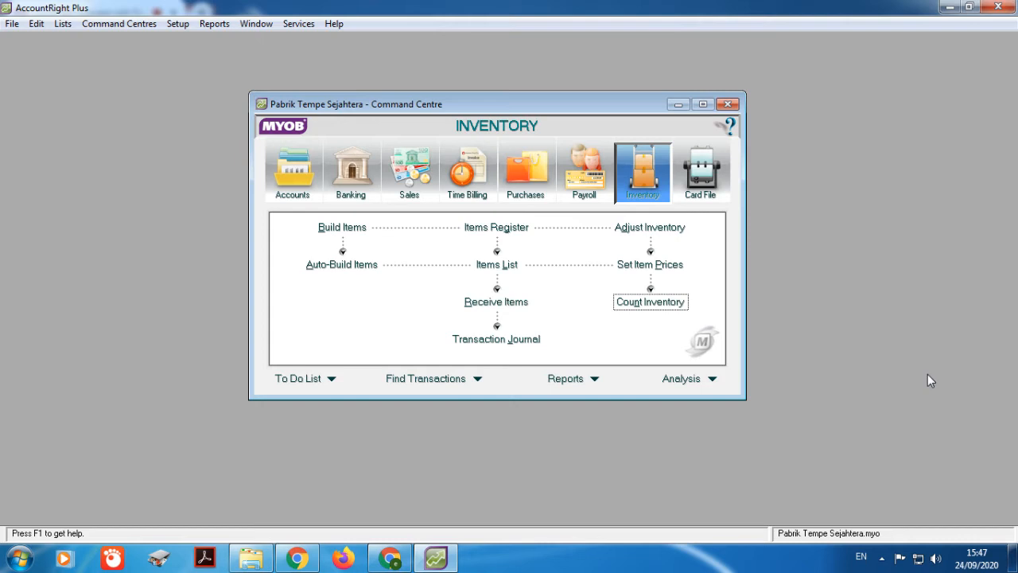
Step: Enter counted quantities of 1400 for P002 and 14 for P003 in Count Inventory
left_click(651, 302)
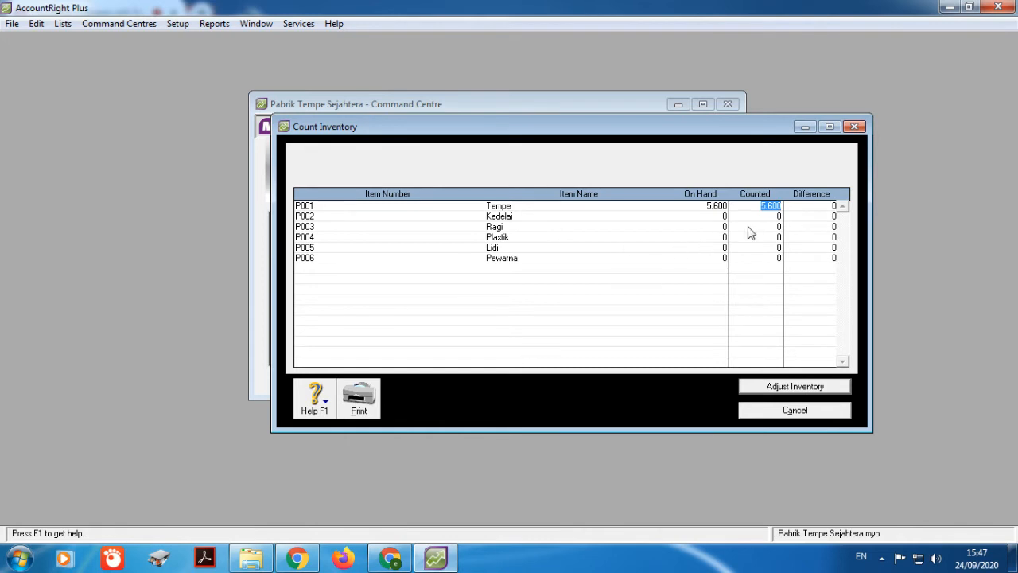
left_click(768, 216)
type("1400")
key("Tab")
type("14")
Step: Turn the count into an opening-balance adjustment on account 1-1400 Persediaan Bahan Baku
left_click(798, 389)
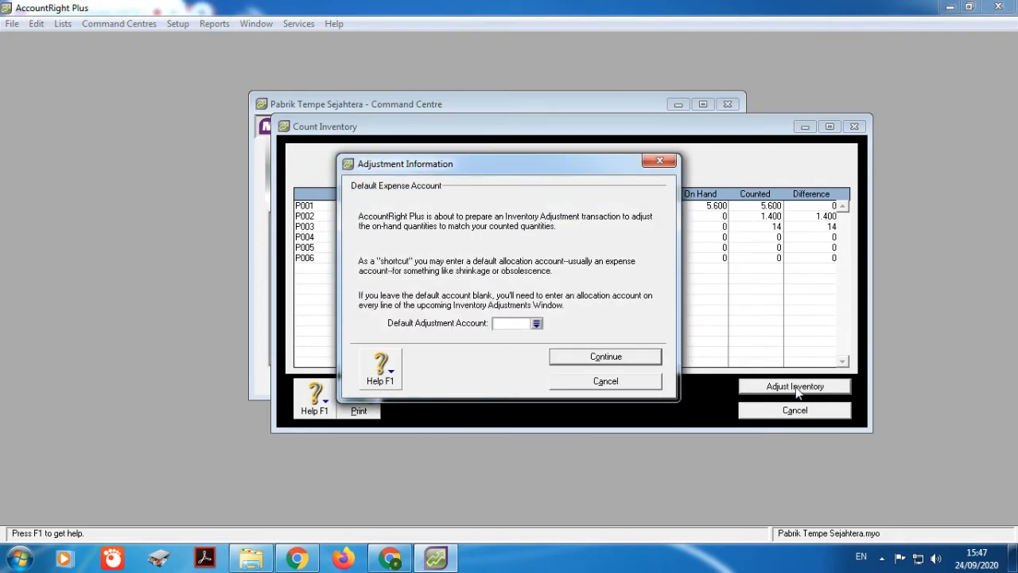
left_click(537, 324)
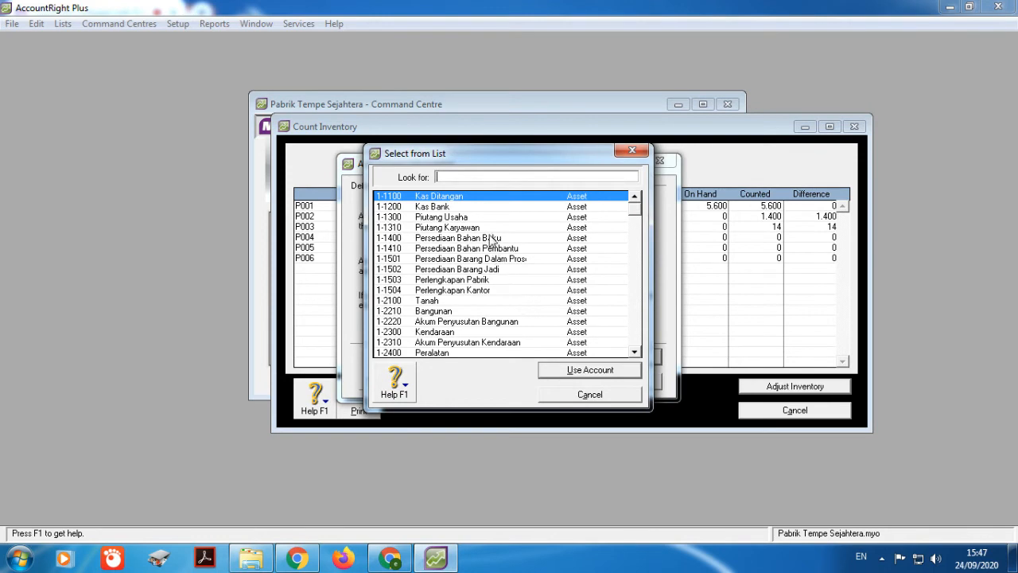
left_click(492, 240)
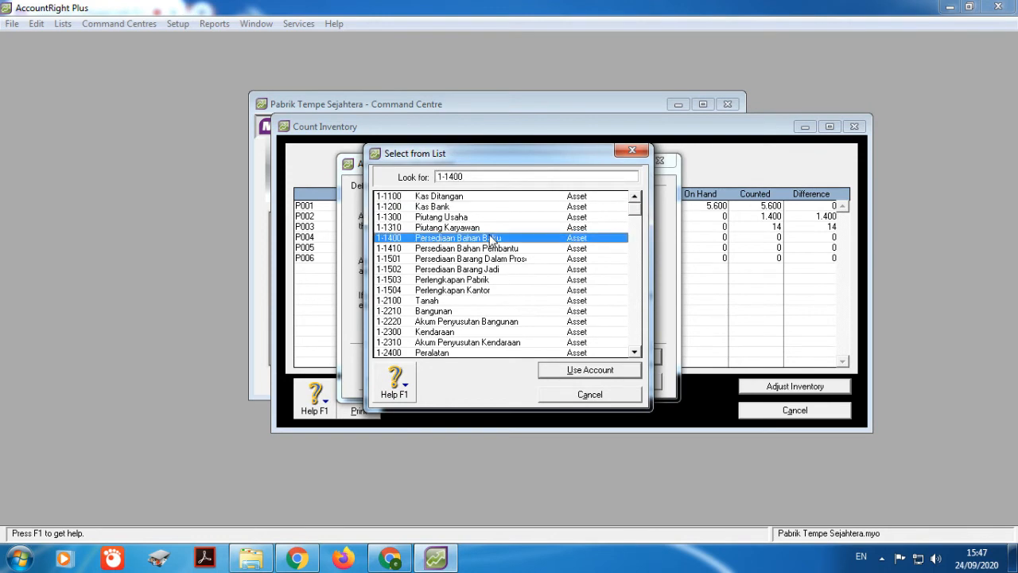
left_click(573, 373)
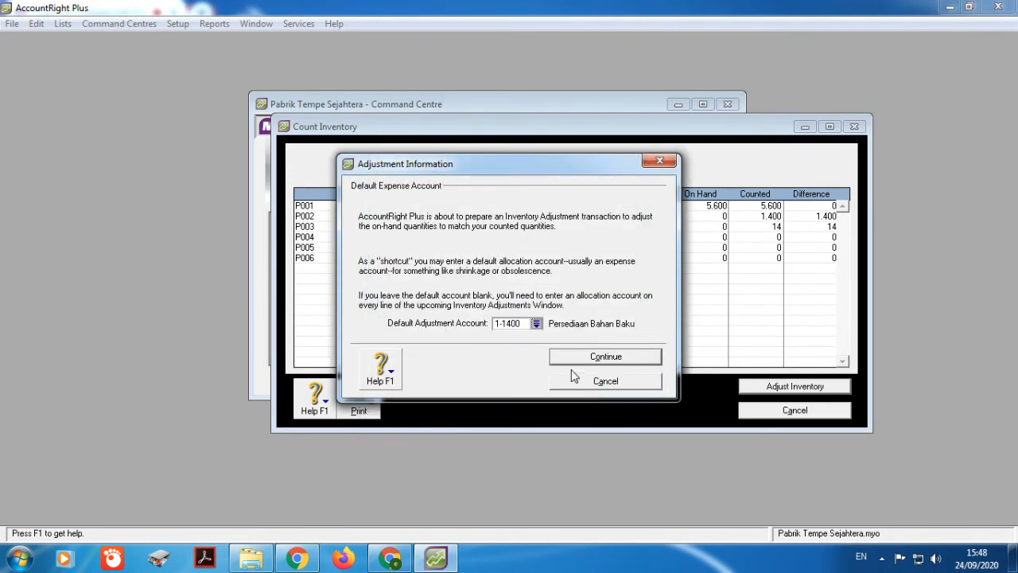
left_click(575, 359)
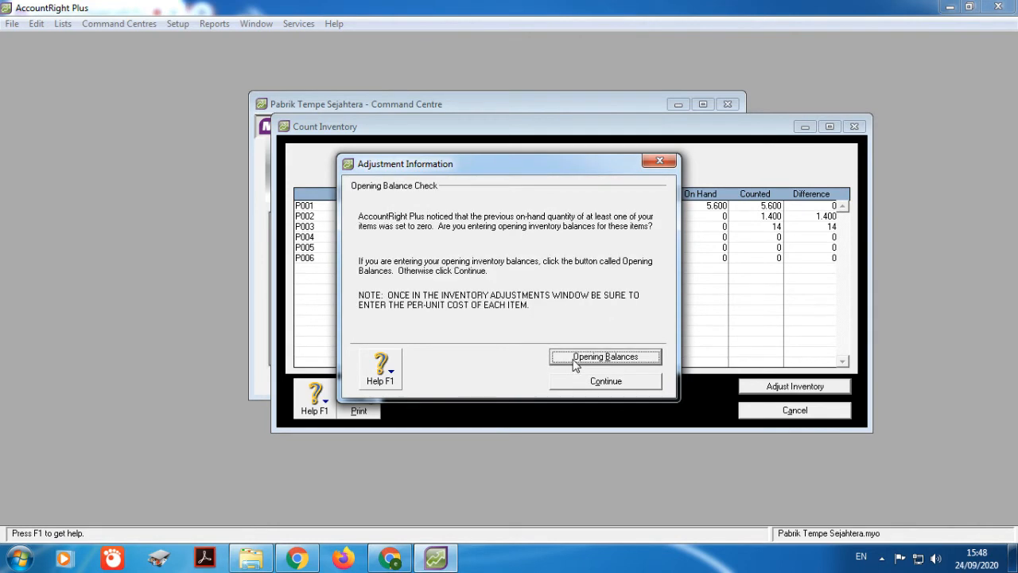
left_click(575, 357)
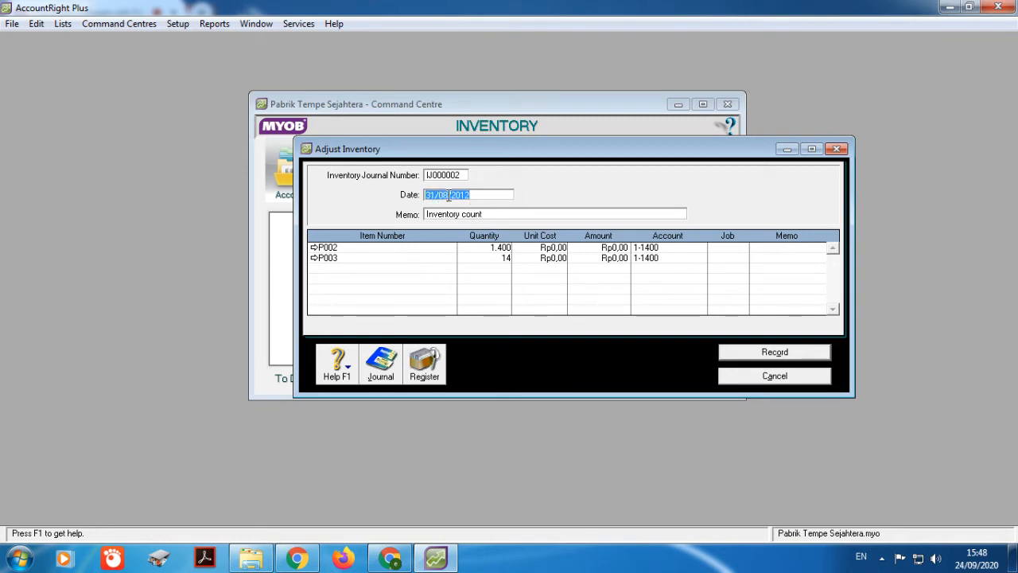
Step: Record adjustment IJ000002 with memo Saldo Awal, P002 at Rp7.500,00 and P003 at 2500 unit cost
left_click(492, 214)
type("Sa")
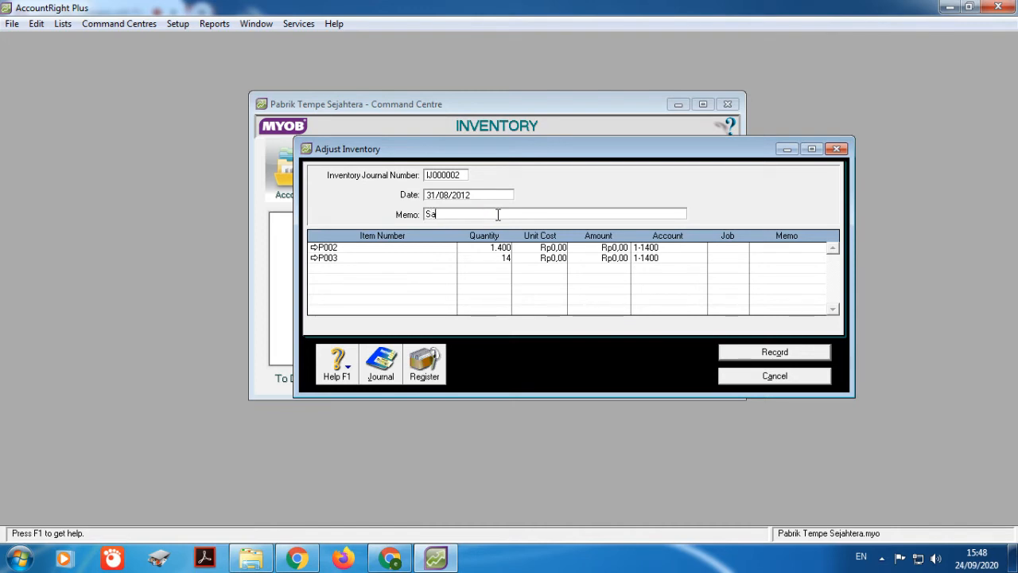
type("ldo Awal")
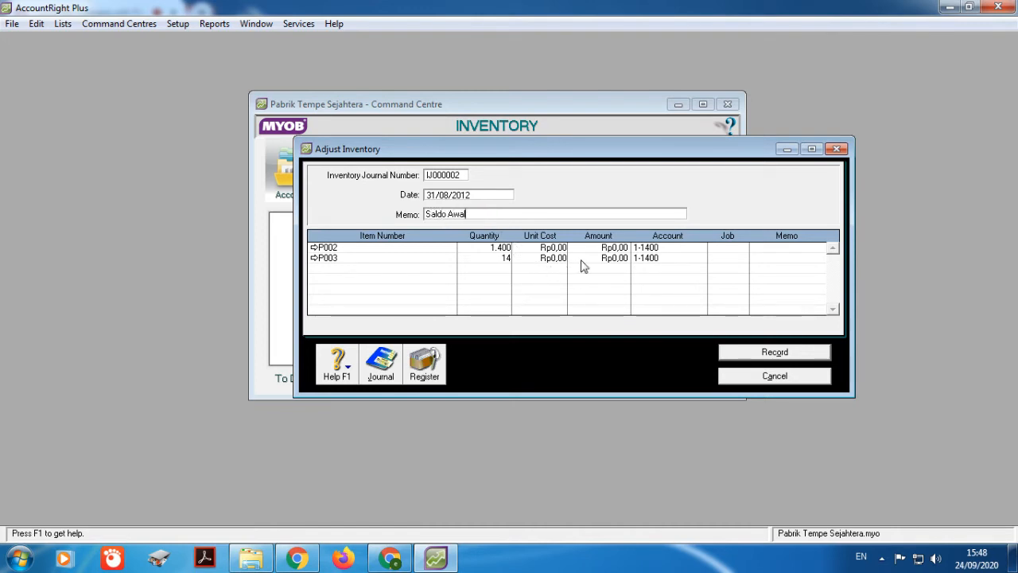
left_click(559, 249)
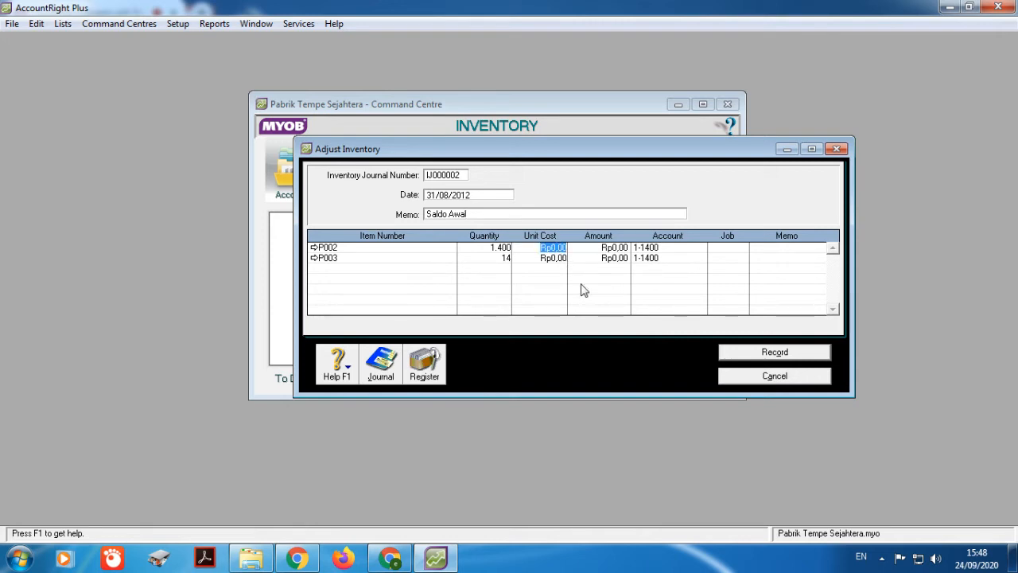
type("500")
key("Down")
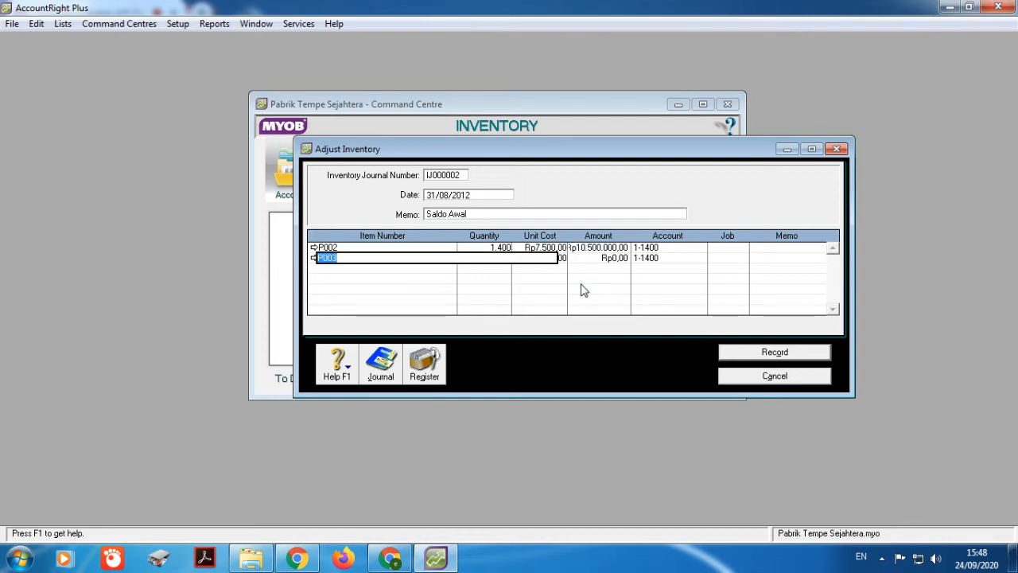
key("Tab")
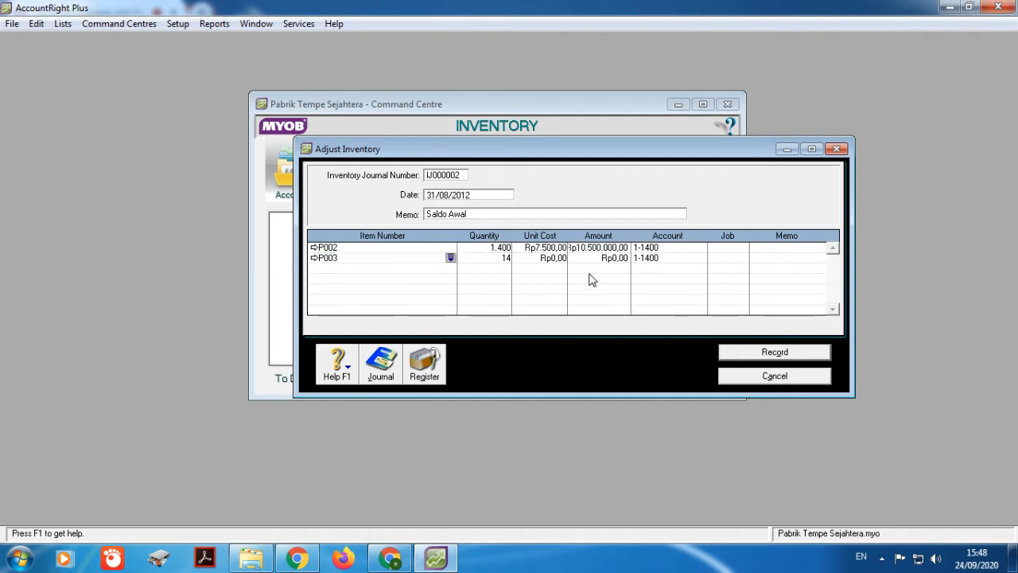
type("14")
key("Tab")
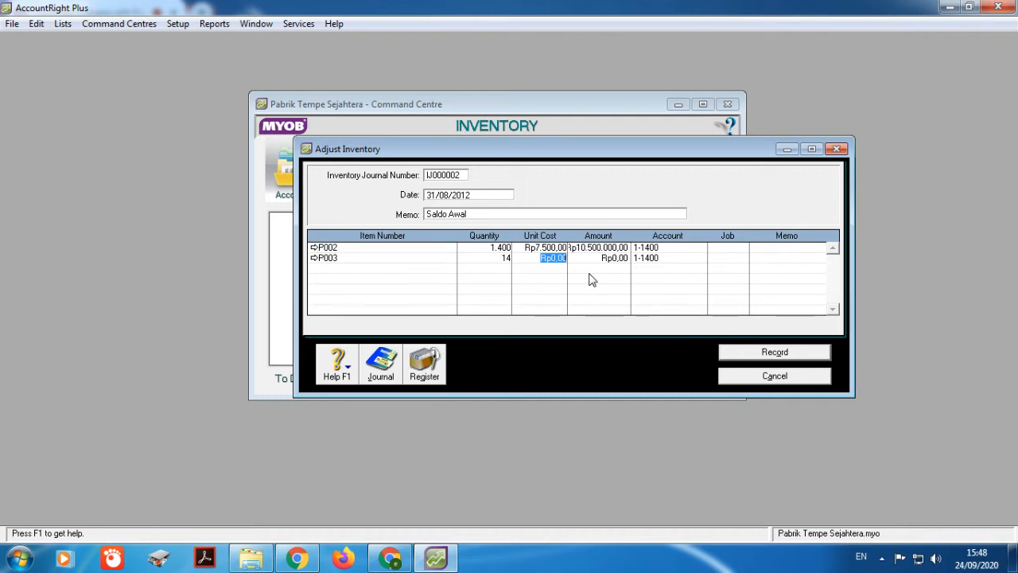
type("2500")
left_click(824, 355)
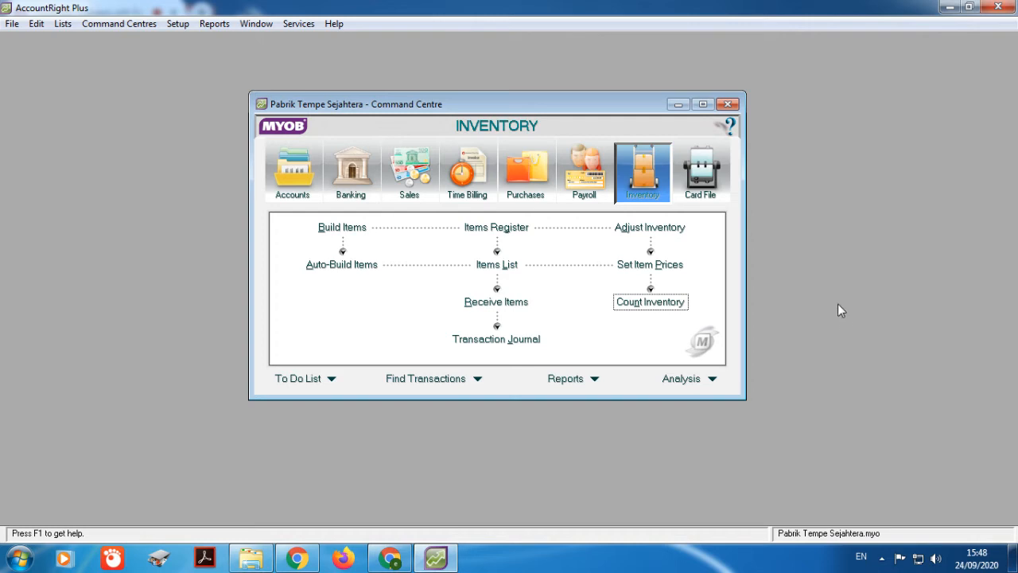
Step: Enter counted quantities of 35 for P004, 7 for P005 and 14 for P006
left_click(642, 302)
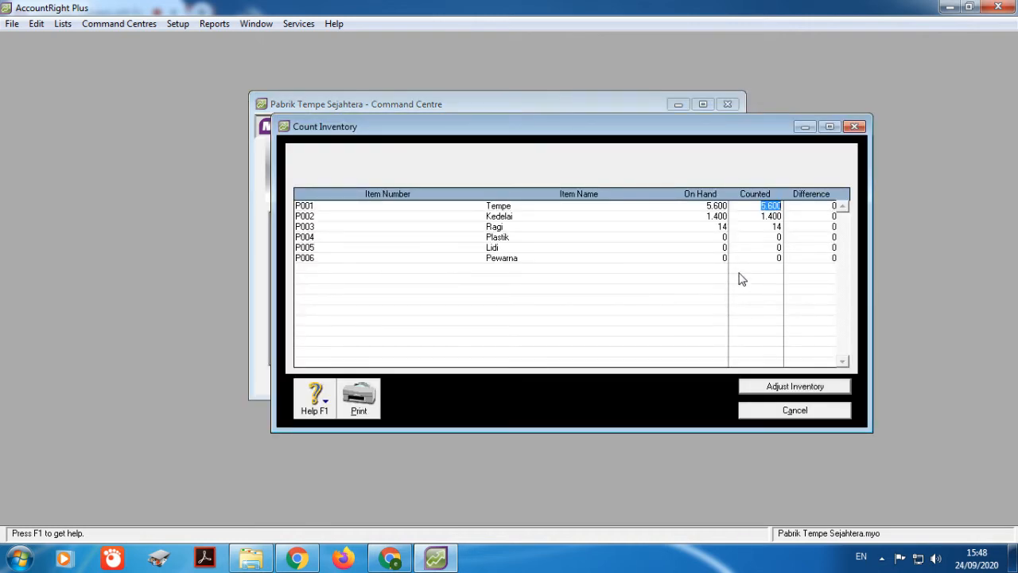
left_click(774, 239)
type("35")
key("Tab")
type("7")
key("Tab")
type("14")
Step: Turn the count into an opening-balance adjustment on account 1-1410
left_click(810, 391)
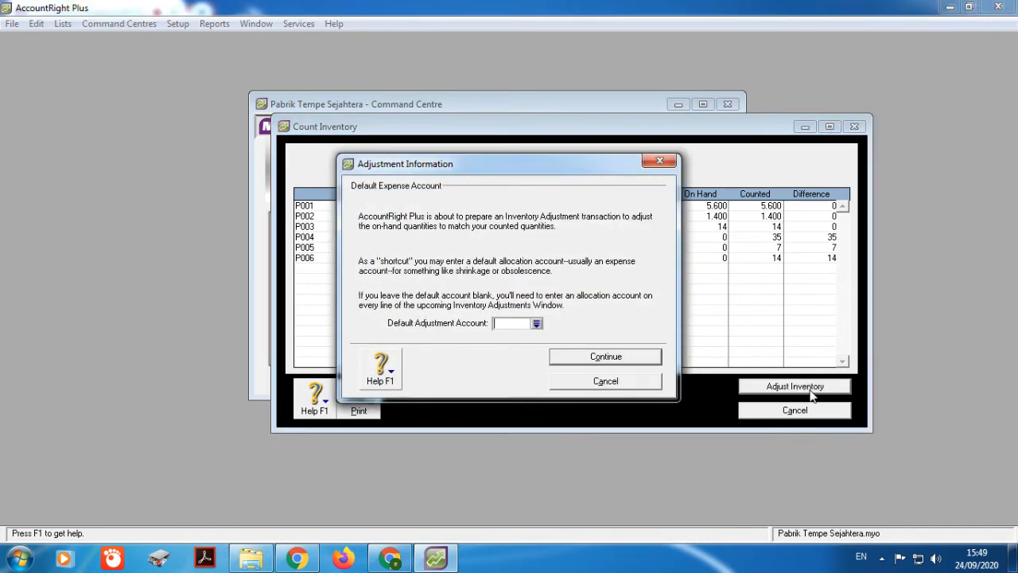
left_click(537, 324)
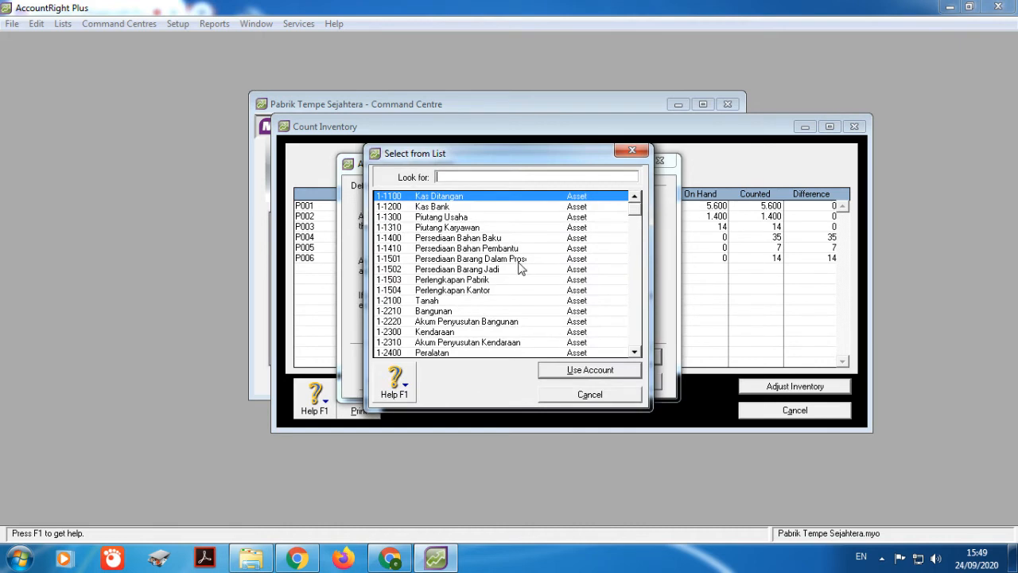
type("1-1410")
left_click(591, 369)
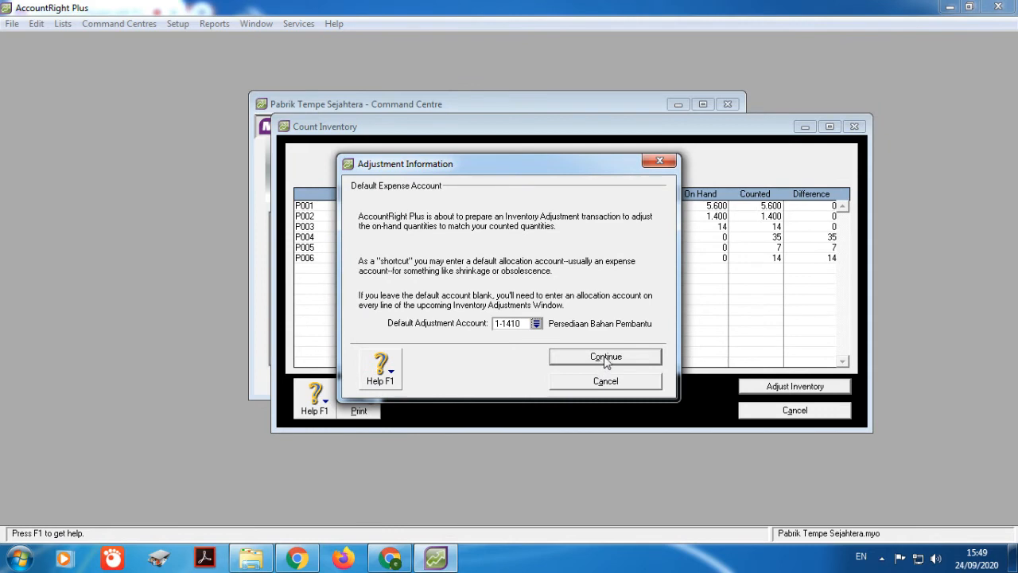
left_click(605, 358)
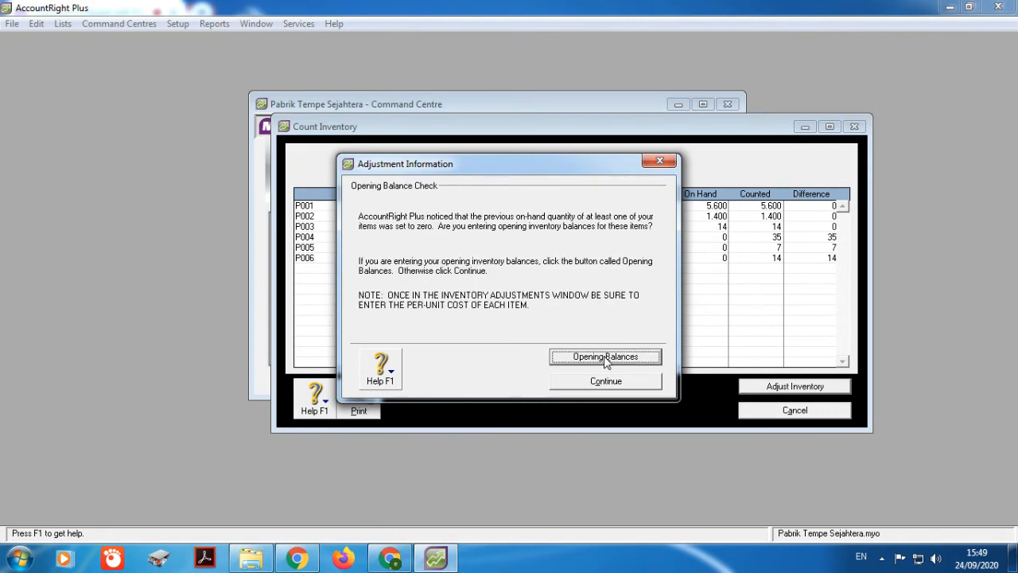
left_click(607, 357)
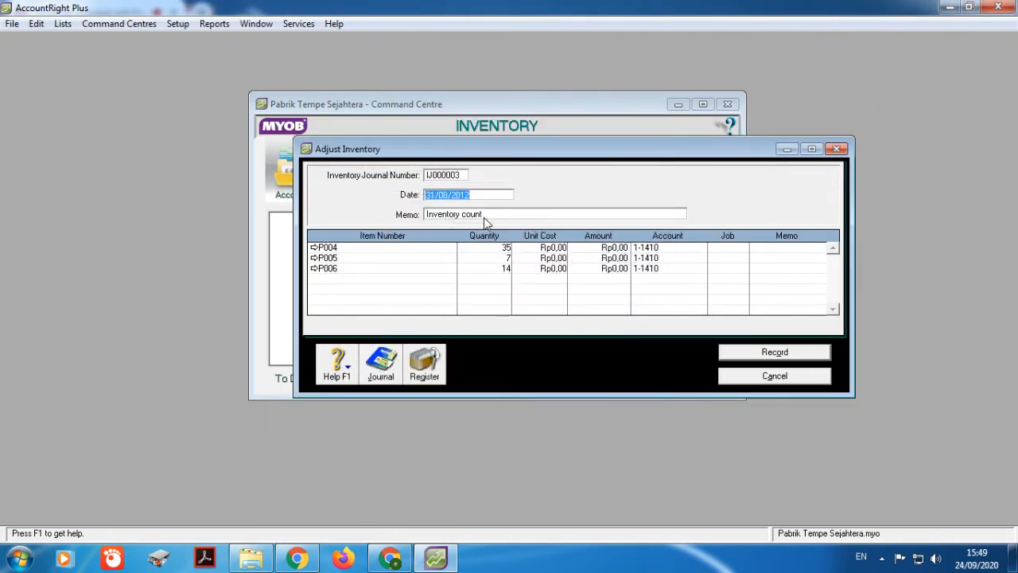
Step: Record adjustment IJ000003 with memo Saldo Awal and unit costs 9.000, 2000 and 1500 for P004–P006
key("Tab")
type("S")
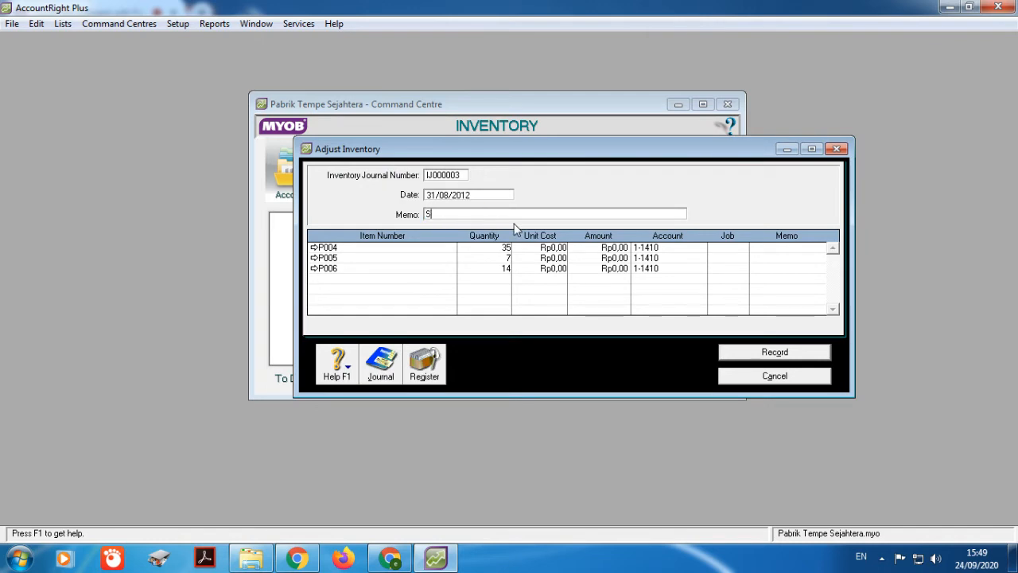
type("aldo Awal")
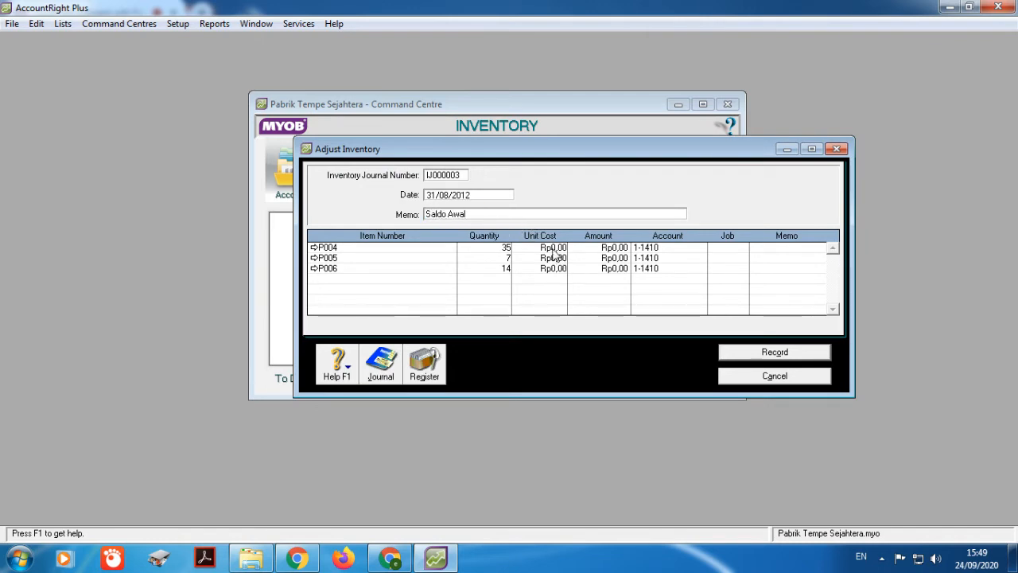
left_click(551, 249)
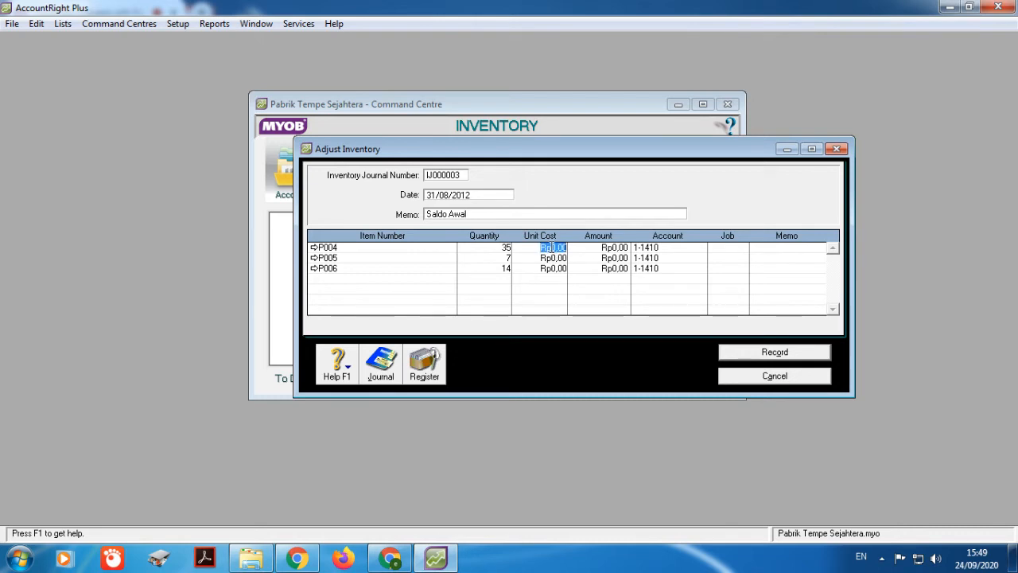
type("9.00")
type("0")
left_click(555, 258)
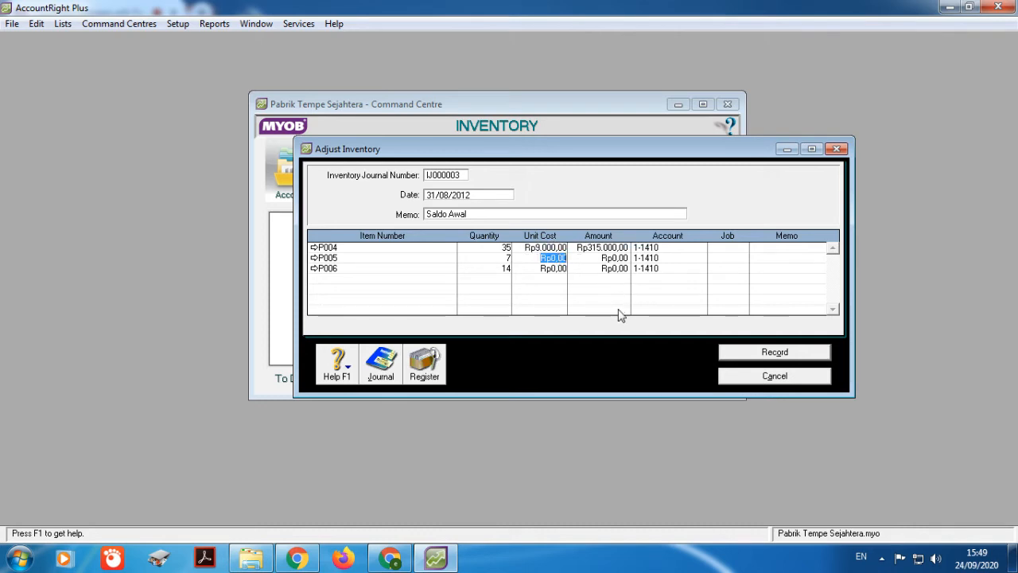
type("2000")
left_click(556, 269)
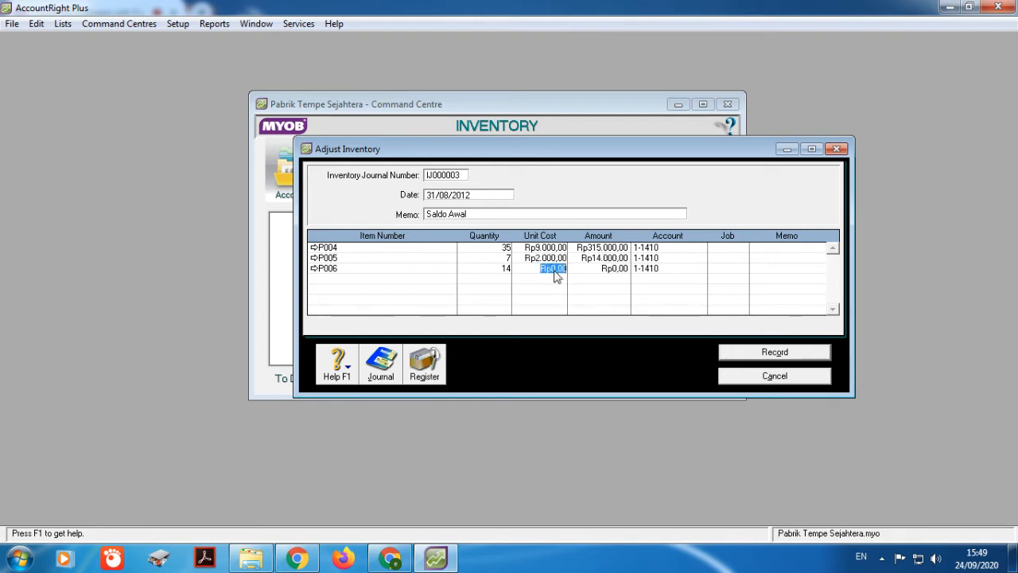
type("1500")
left_click(765, 353)
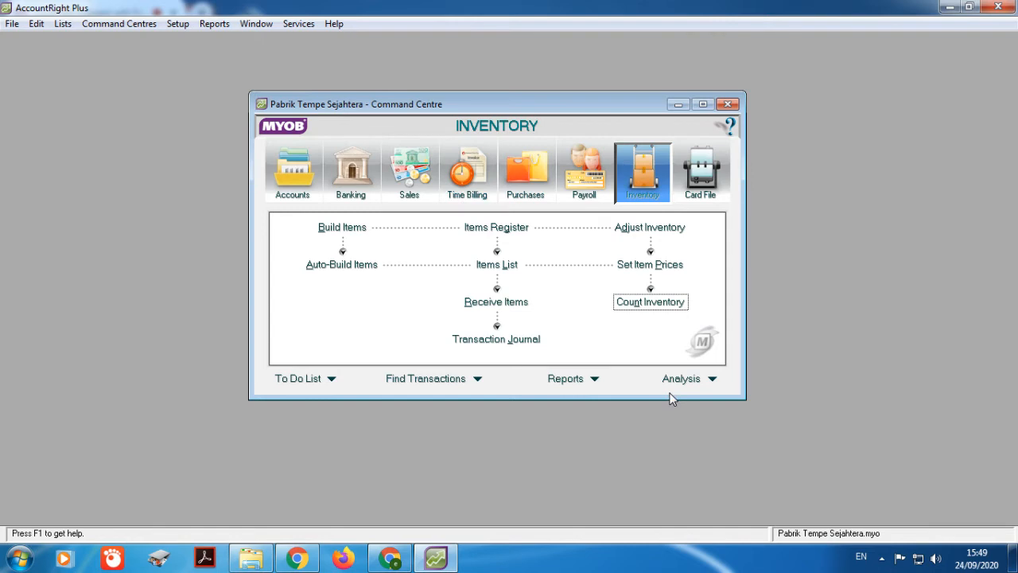
Step: Show the Customer tab of the Card File's Cards List, which has 0 cards
left_click(707, 178)
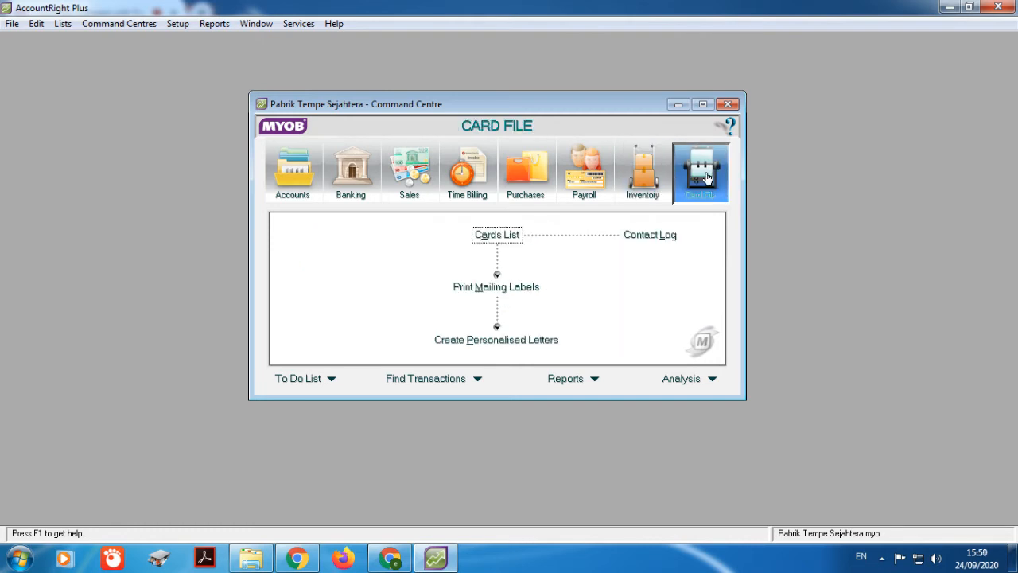
left_click(508, 239)
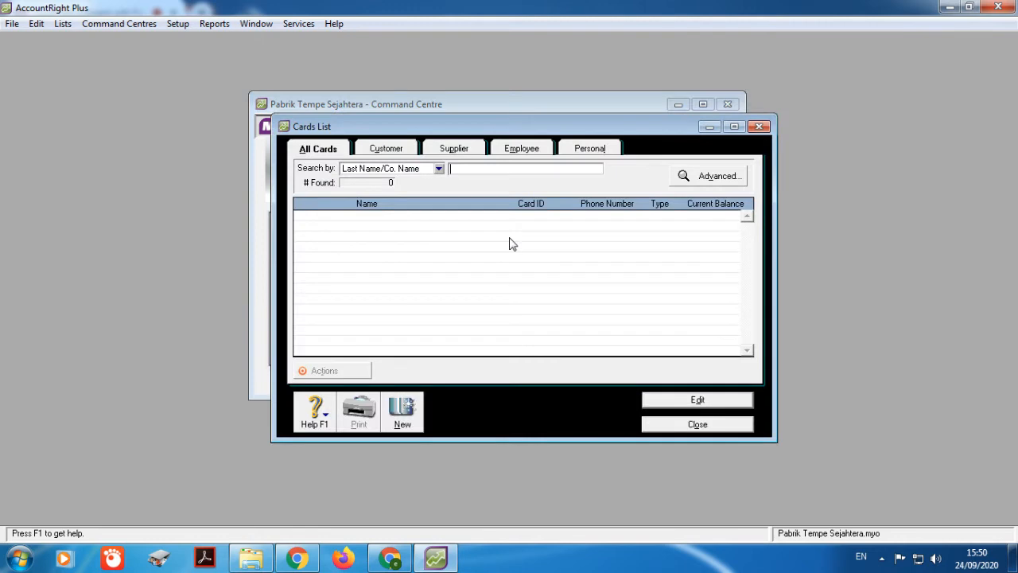
left_click(387, 151)
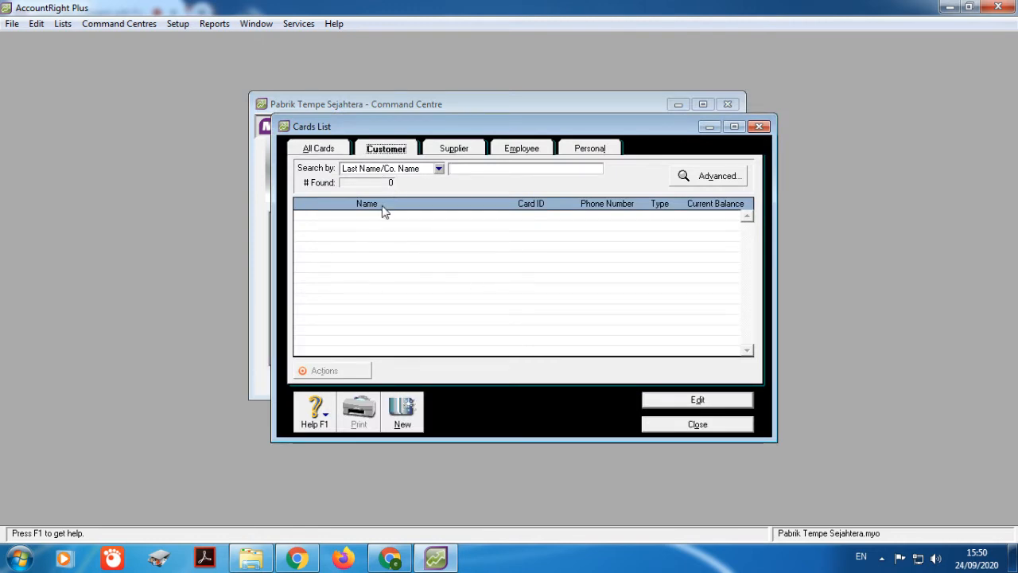
Step: Start a new customer card, entering the customer's name and card ID C001
left_click(403, 419)
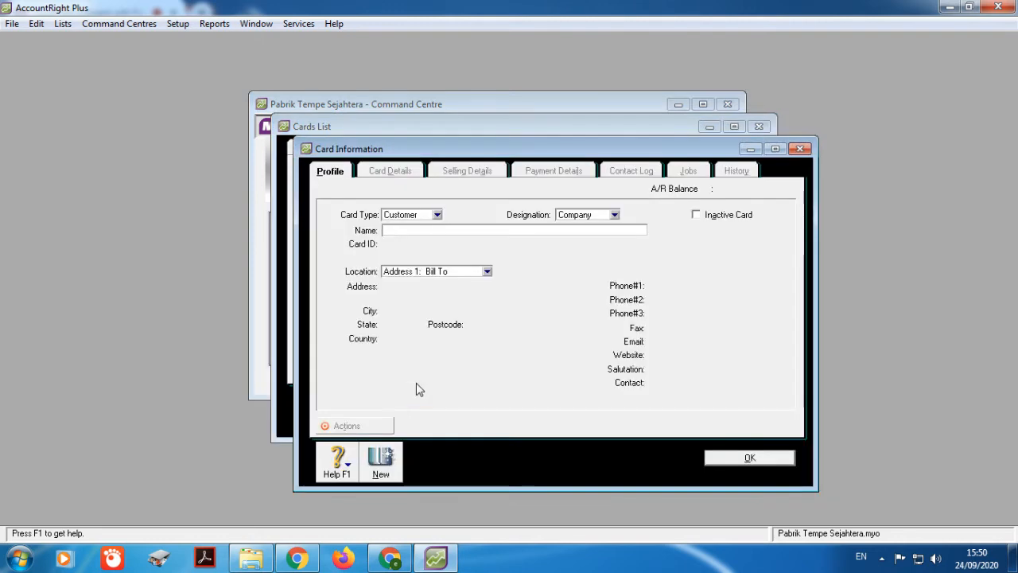
left_click_drag(460, 151, 466, 110)
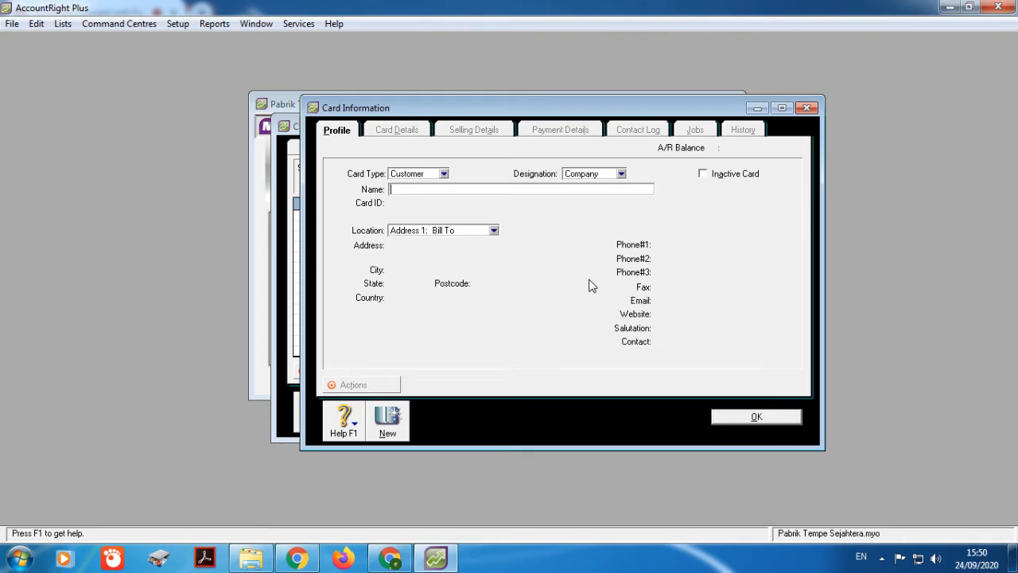
type("Tr")
type(" Zulkifli")
left_click(394, 204)
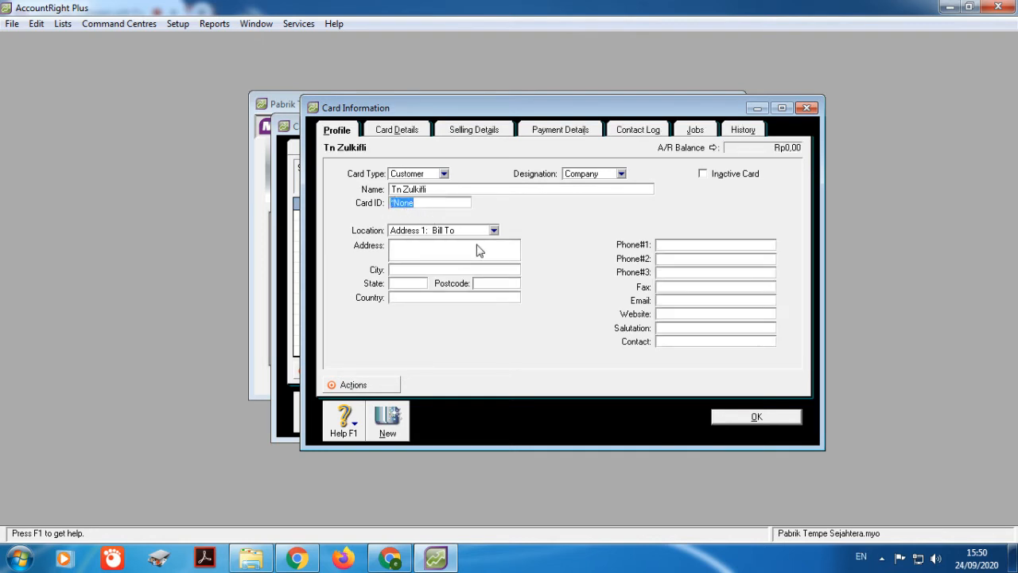
type("C001")
Step: Fill in the customer's street address, move the city into the City field, and enter Phone #1
left_click(475, 245)
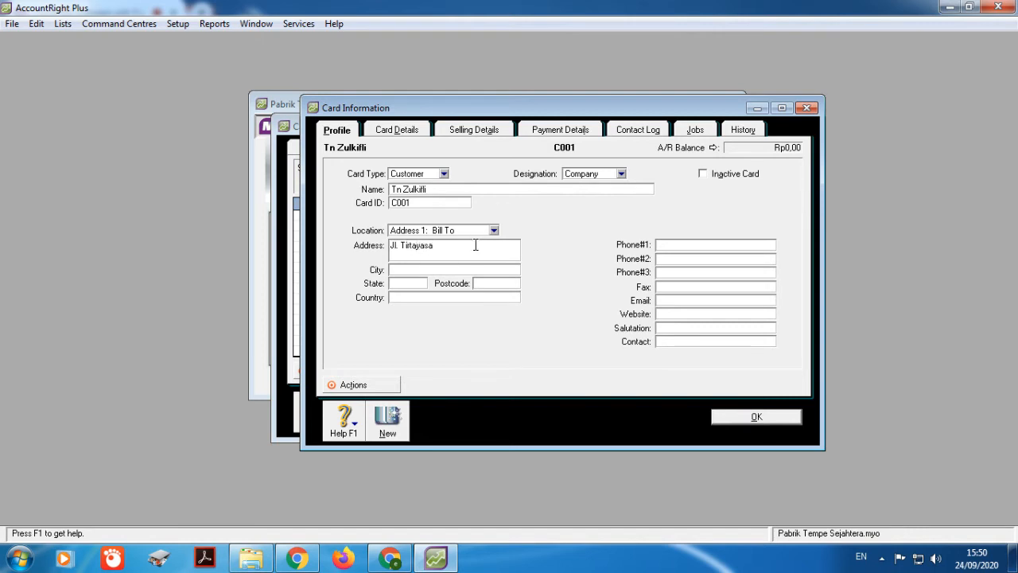
left_click_drag(490, 246, 464, 247)
key("ctrl+c")
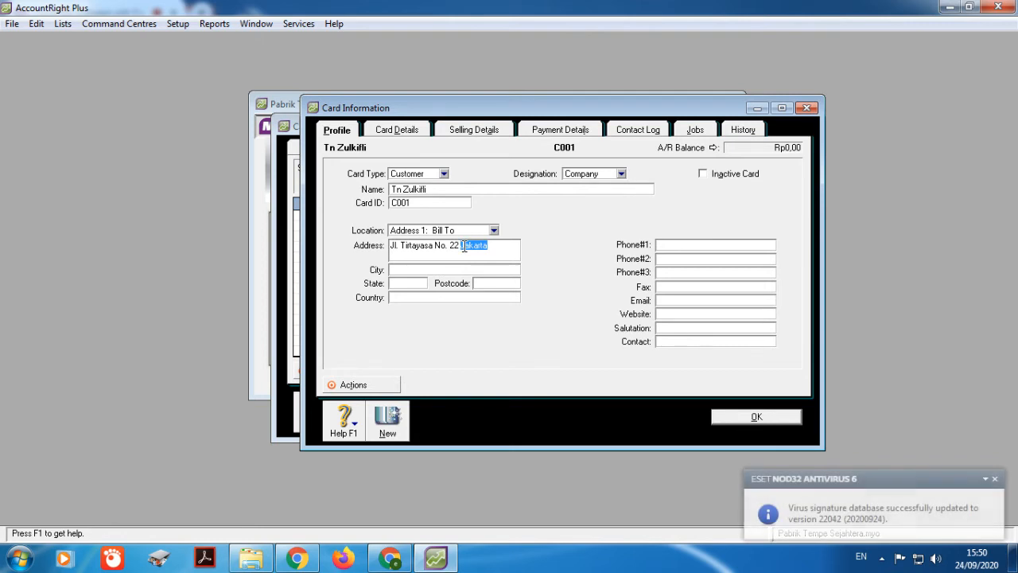
key("BackSpace")
left_click(459, 268)
key("ctrl+v")
left_click(660, 245)
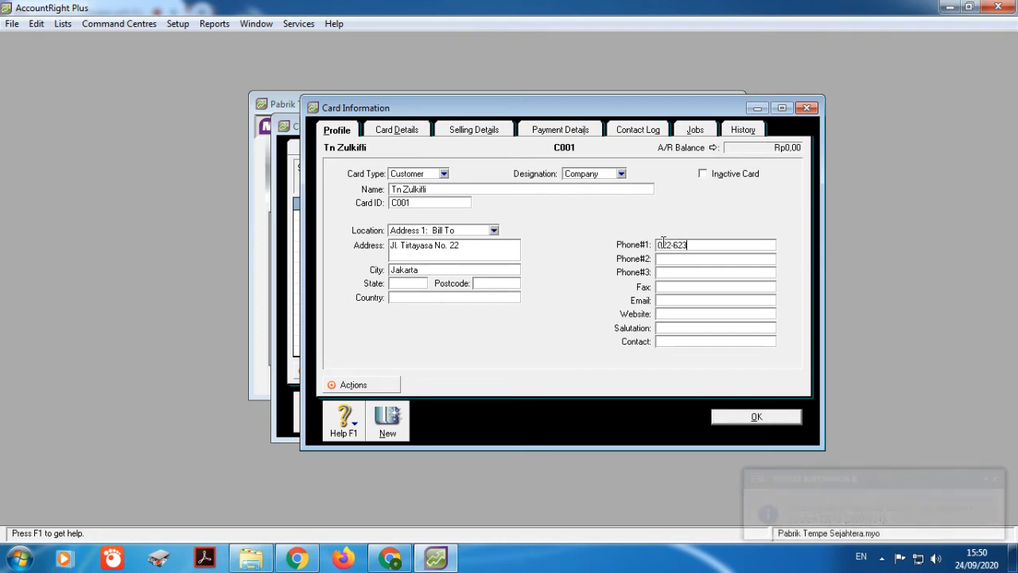
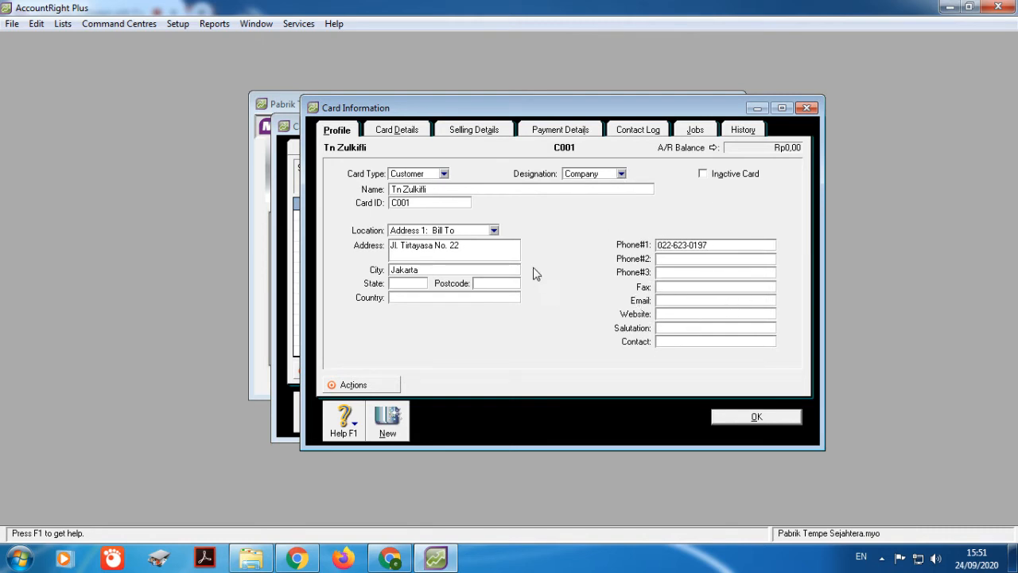
left_click(477, 130)
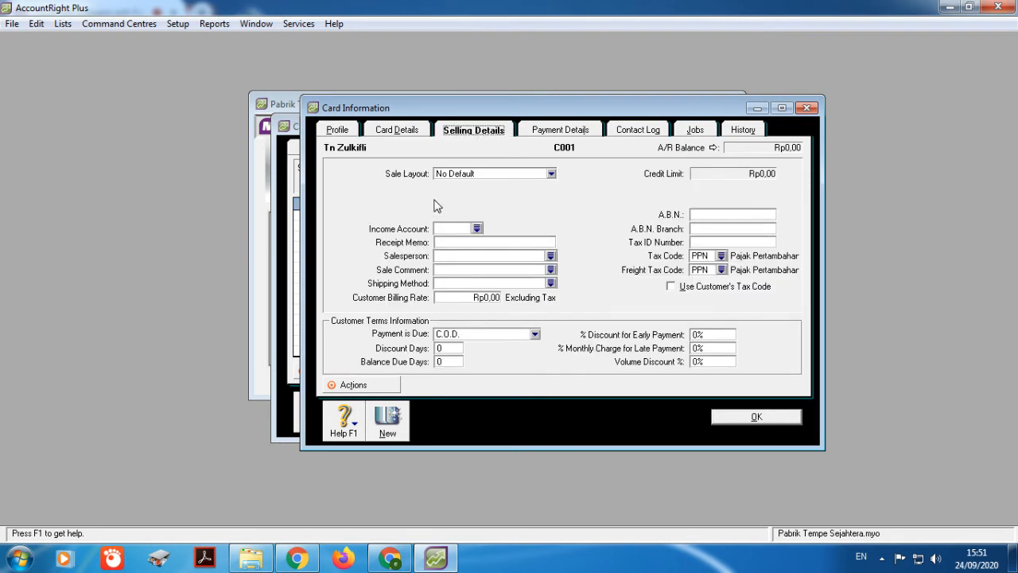
Step: Choose the Item sale layout and income account 4-1000 Penjualan for the customer
left_click(550, 174)
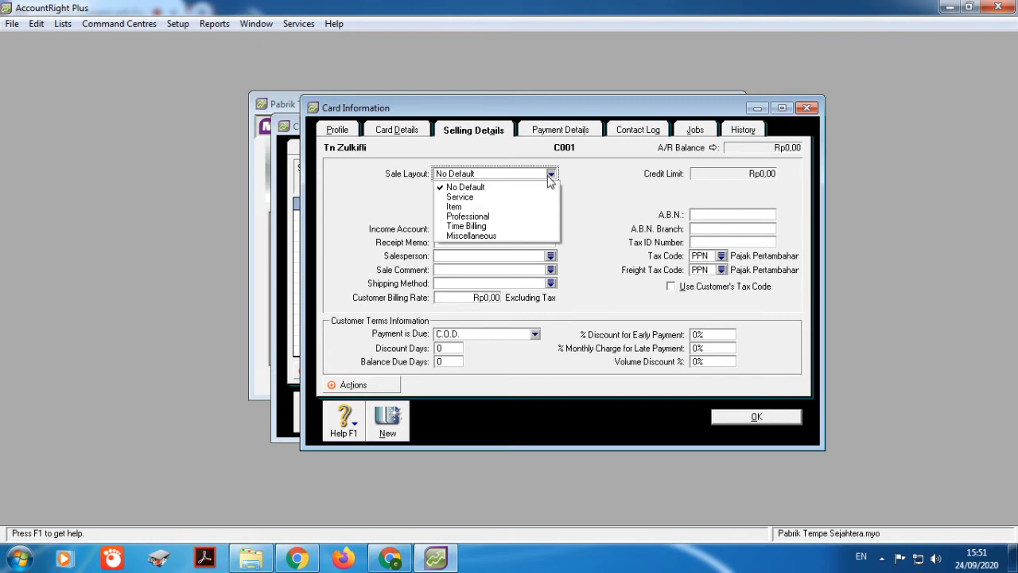
left_click(483, 206)
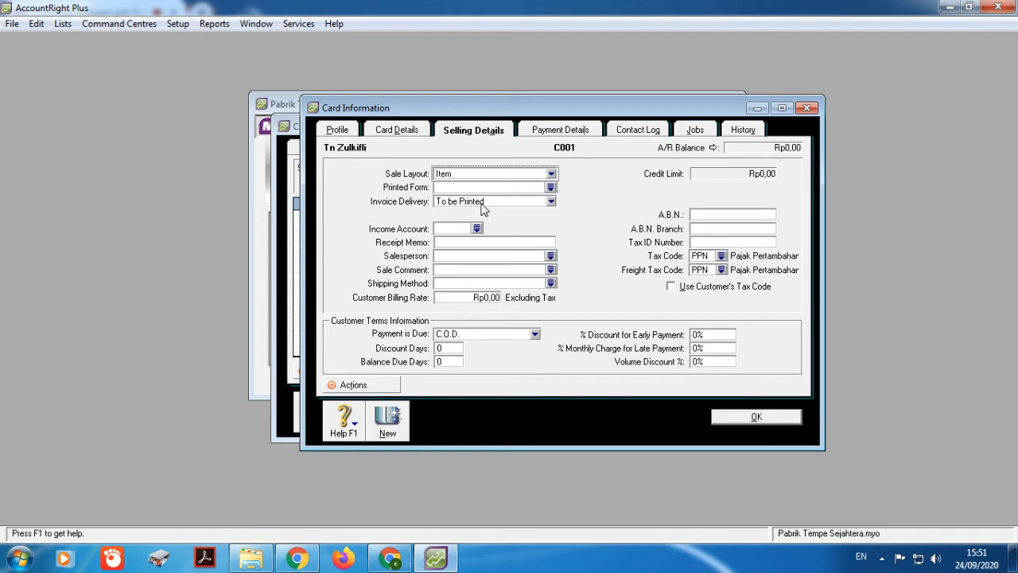
left_click(477, 229)
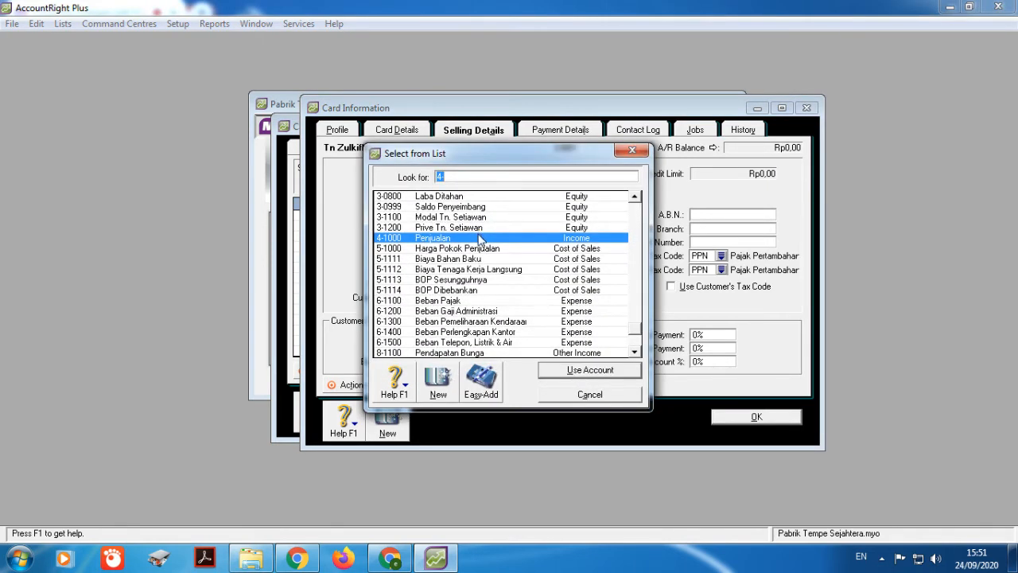
left_click(484, 238)
left_click(590, 370)
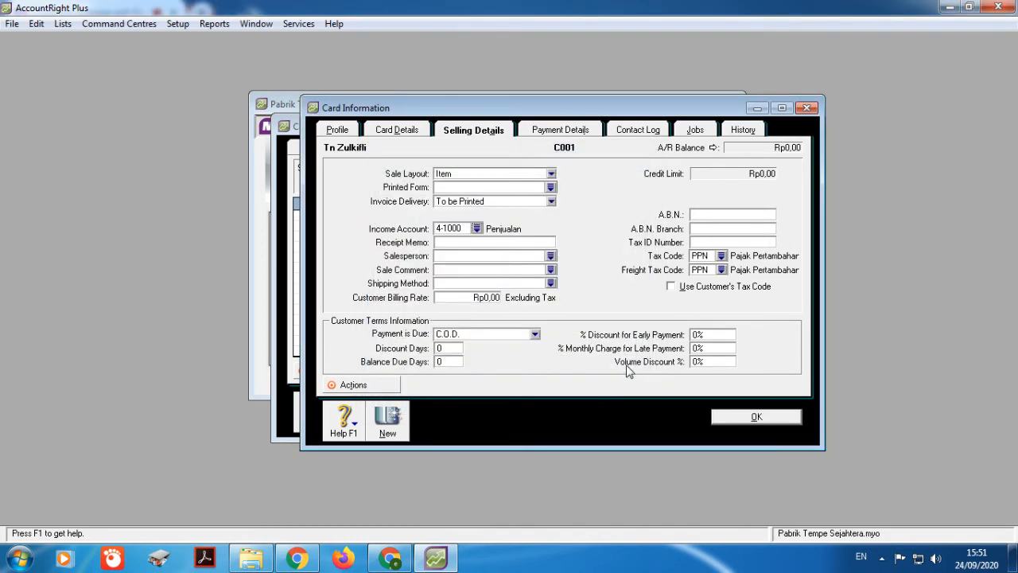
Step: Set both the tax code and freight tax code to N-T Not Reportable
left_click(721, 256)
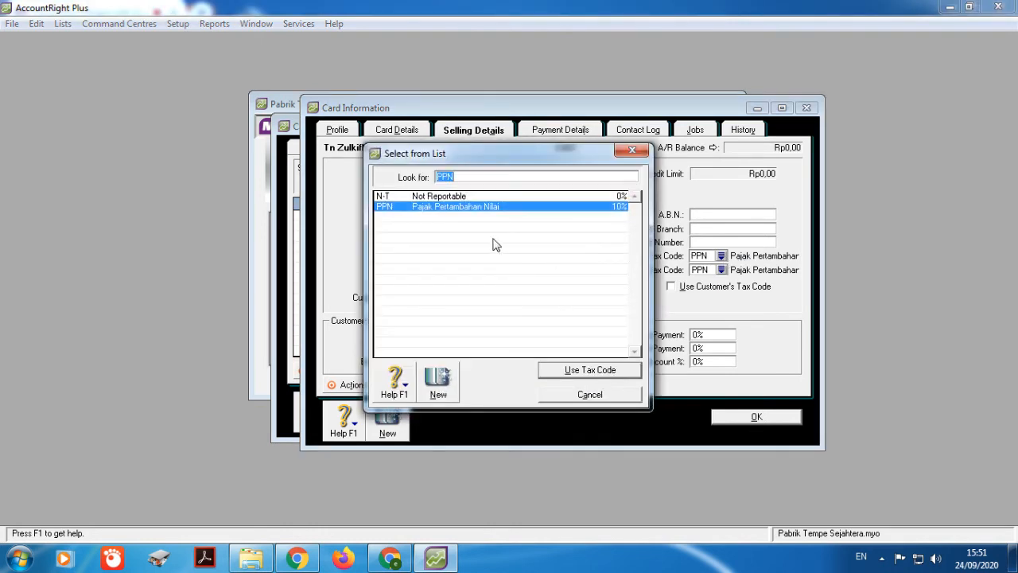
left_click(459, 199)
left_click(619, 374)
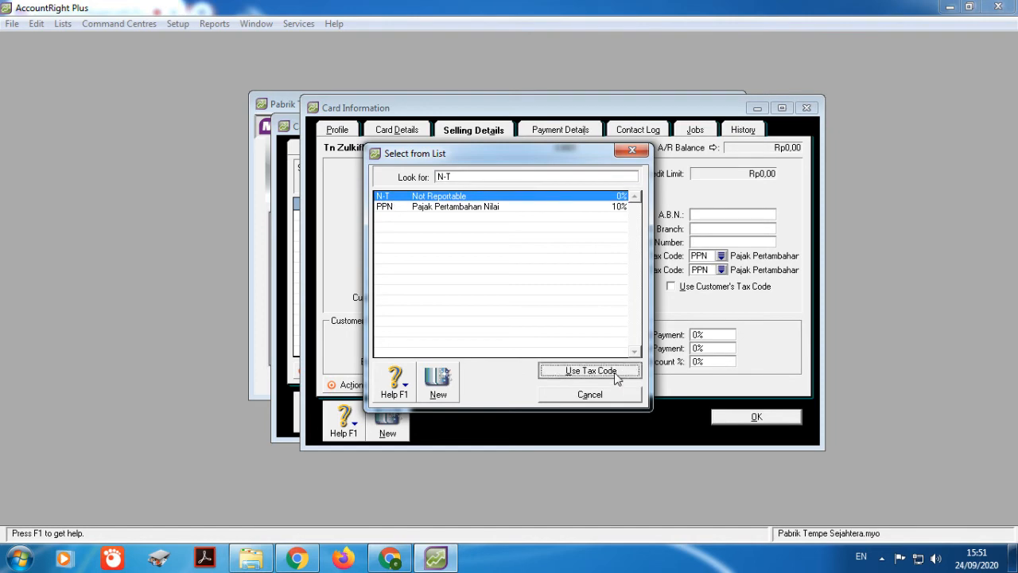
left_click(721, 269)
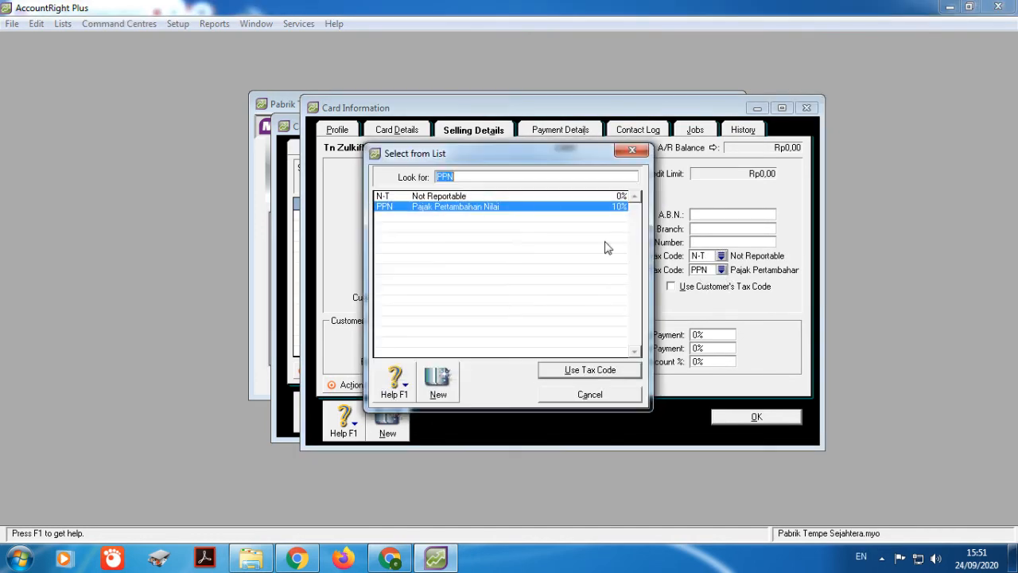
left_click(475, 197)
left_click(584, 372)
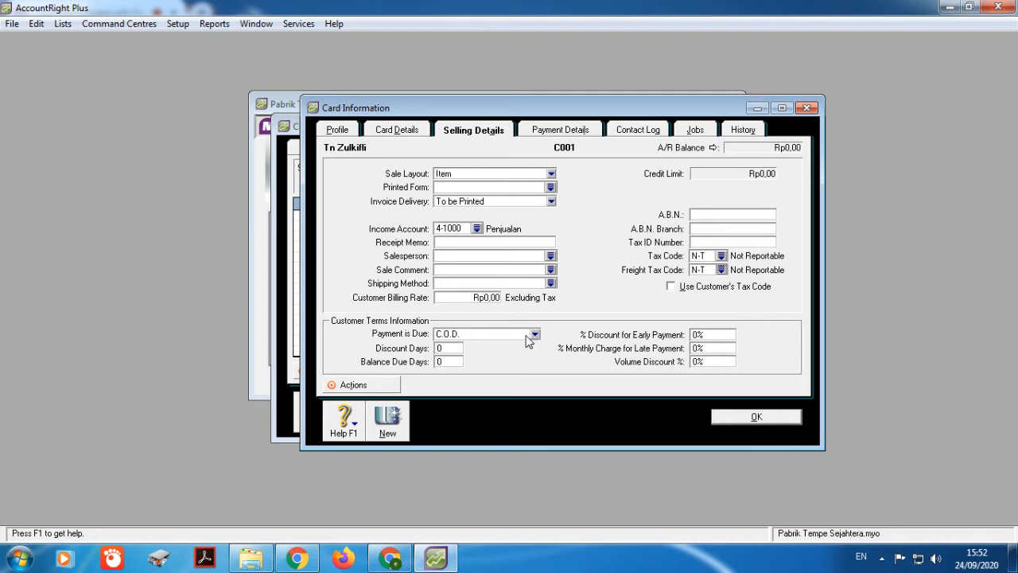
Step: Make the customer's balance due in 30 days and save card C001
left_click(515, 336)
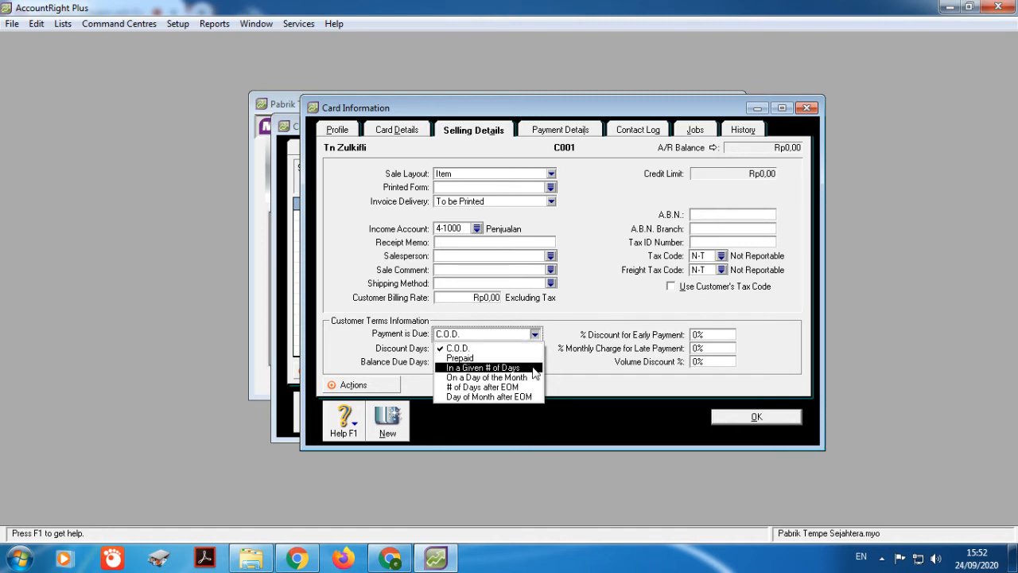
left_click(533, 370)
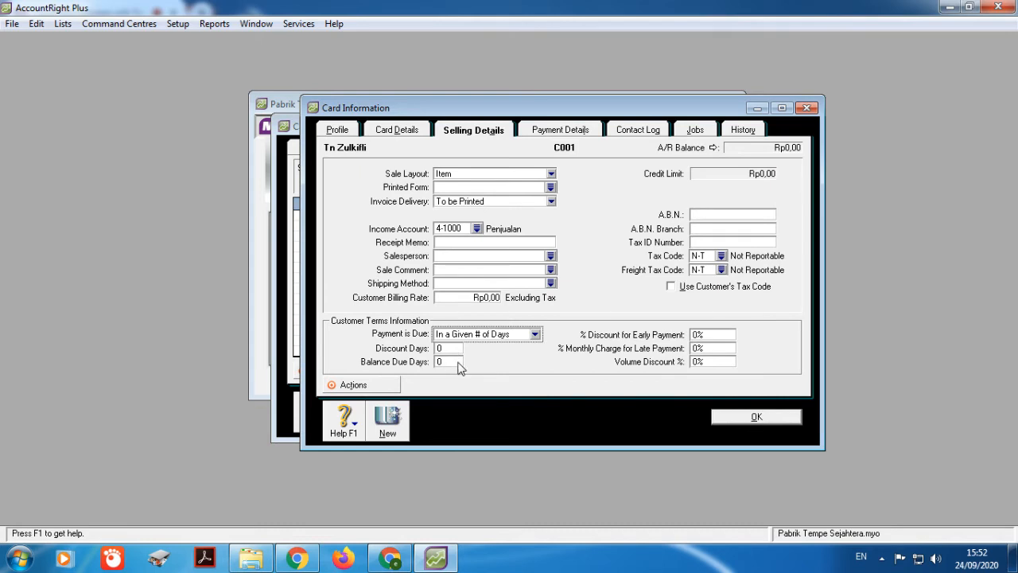
left_click(456, 362)
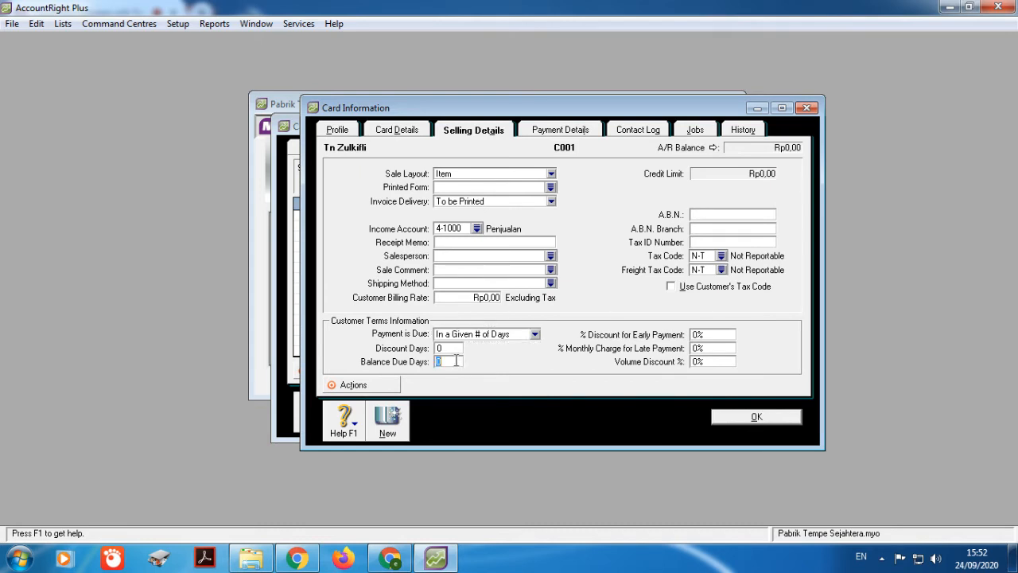
type("30")
left_click(764, 420)
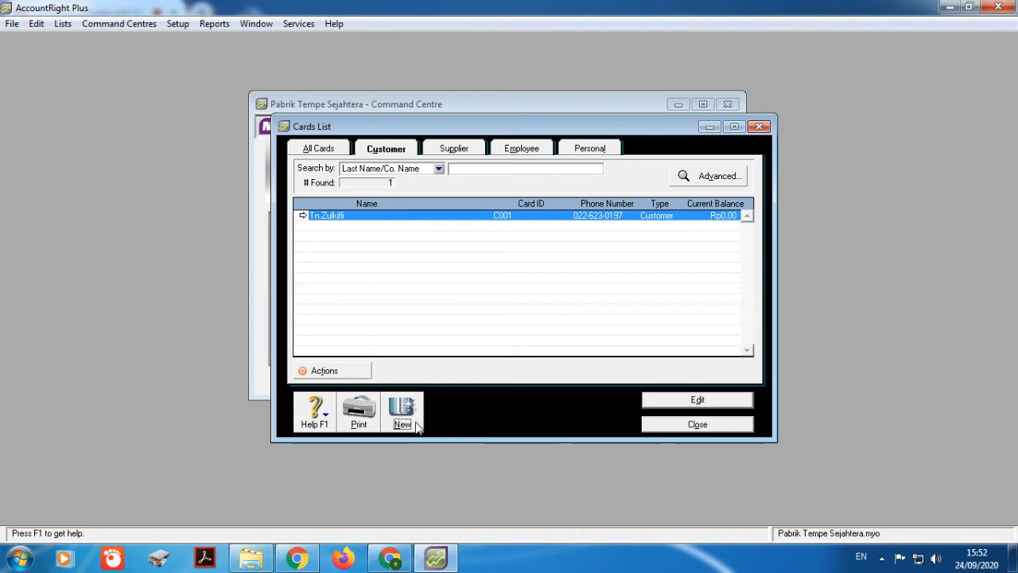
Step: Start a new customer card named 'Penjualan Tunai' with card ID C005
left_click(415, 423)
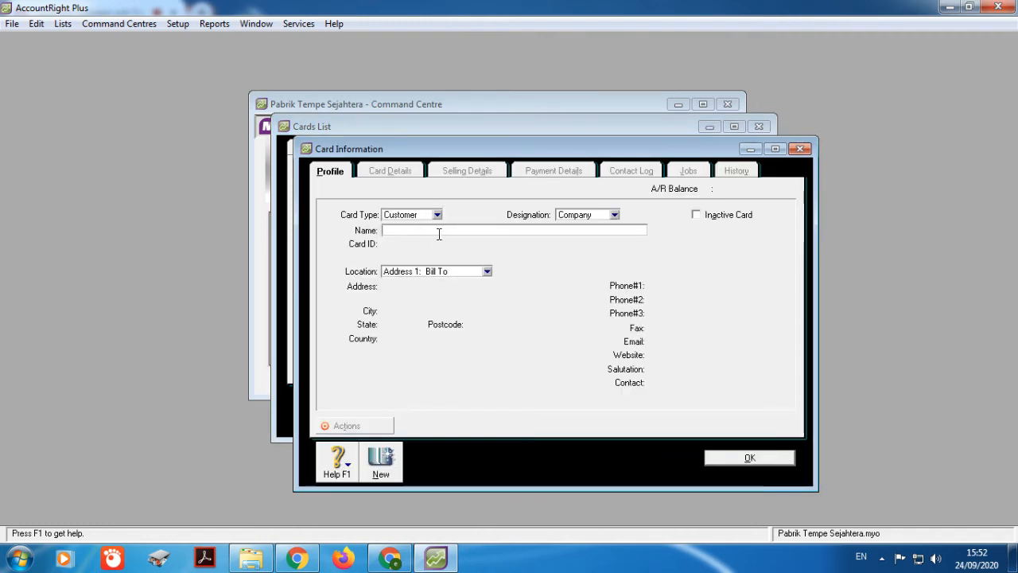
type("Penjualan Tunai")
key("Tab")
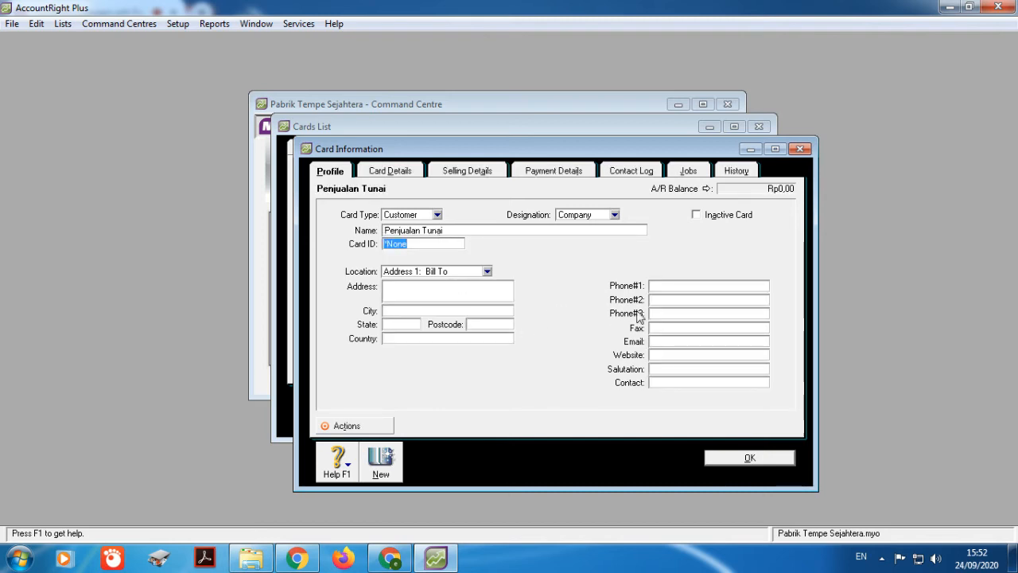
type("C005")
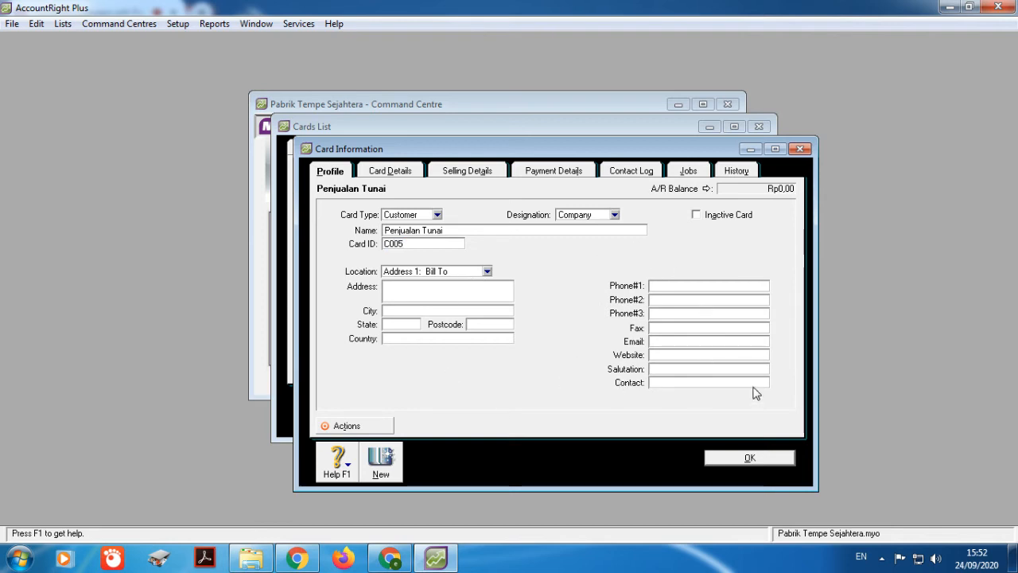
Step: Set its selling details to the Item layout and income account 4-1000 Penjualan
left_click(467, 171)
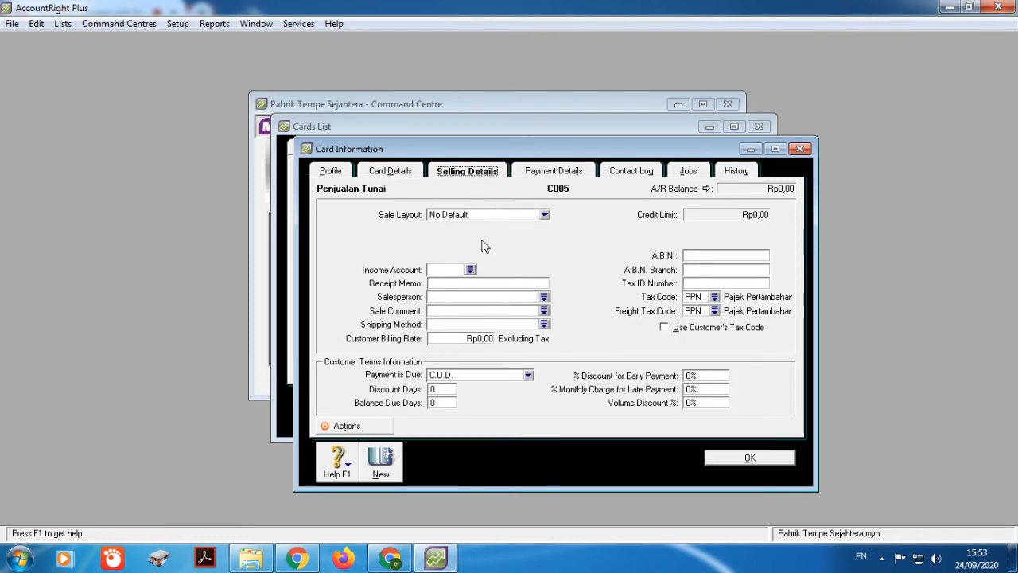
left_click(544, 214)
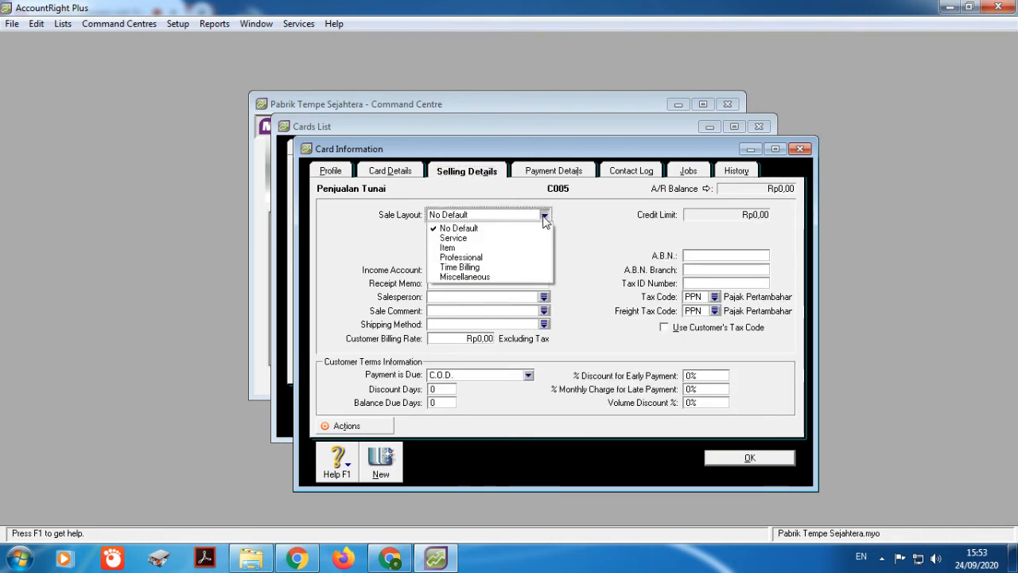
left_click(522, 248)
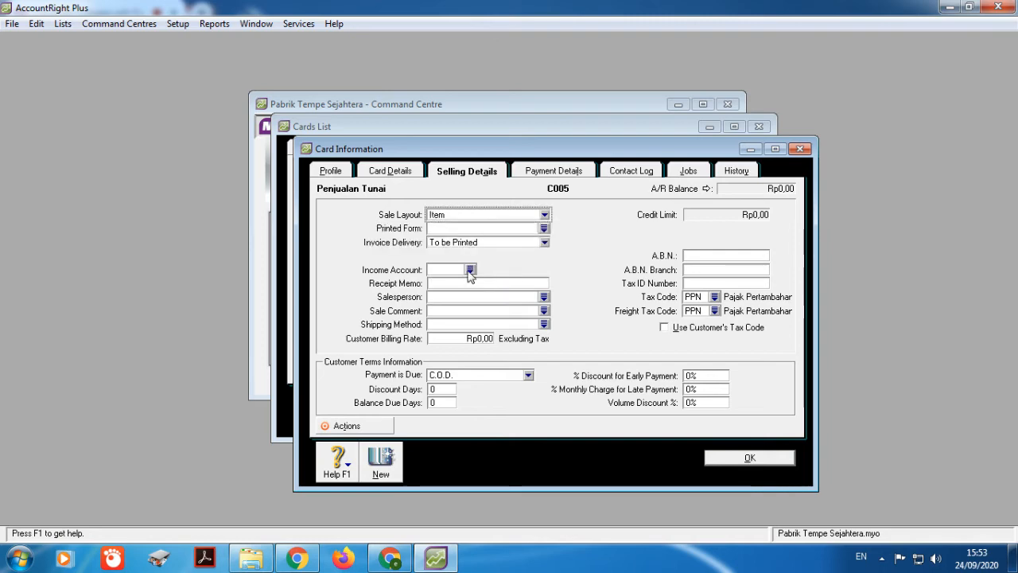
left_click(471, 270)
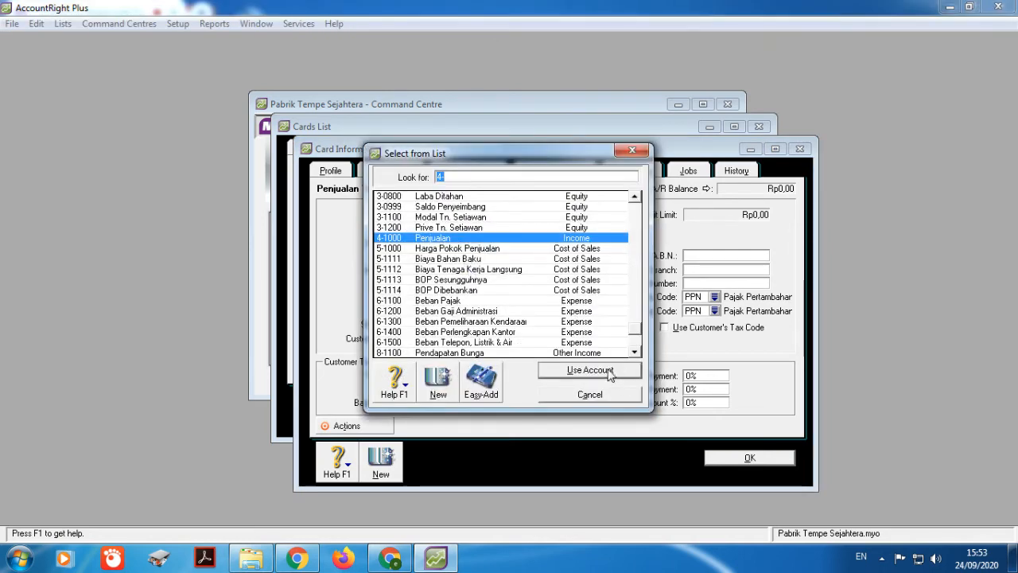
left_click(606, 371)
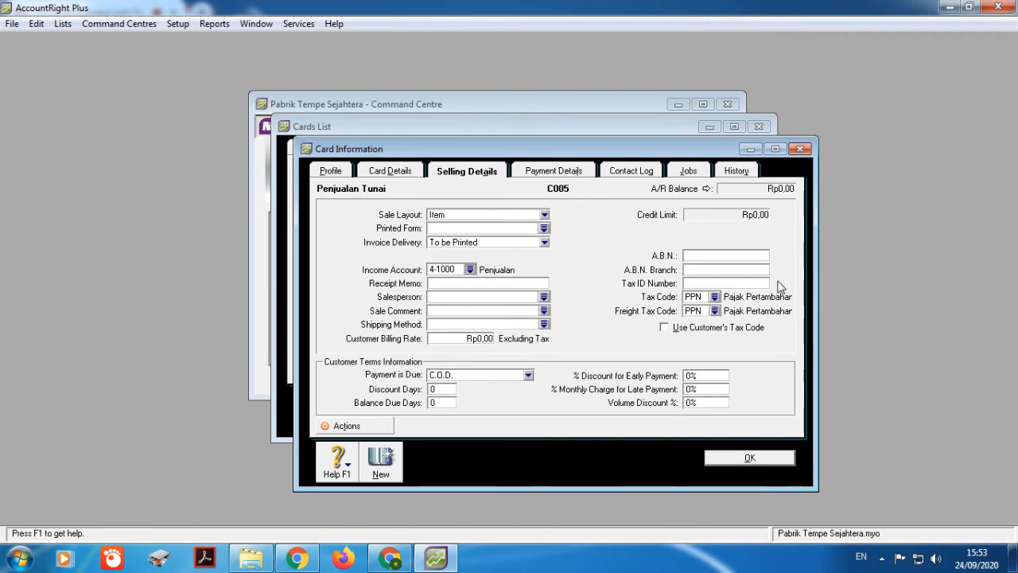
Step: Set tax and freight tax codes to N-T, then save the card
left_click(714, 297)
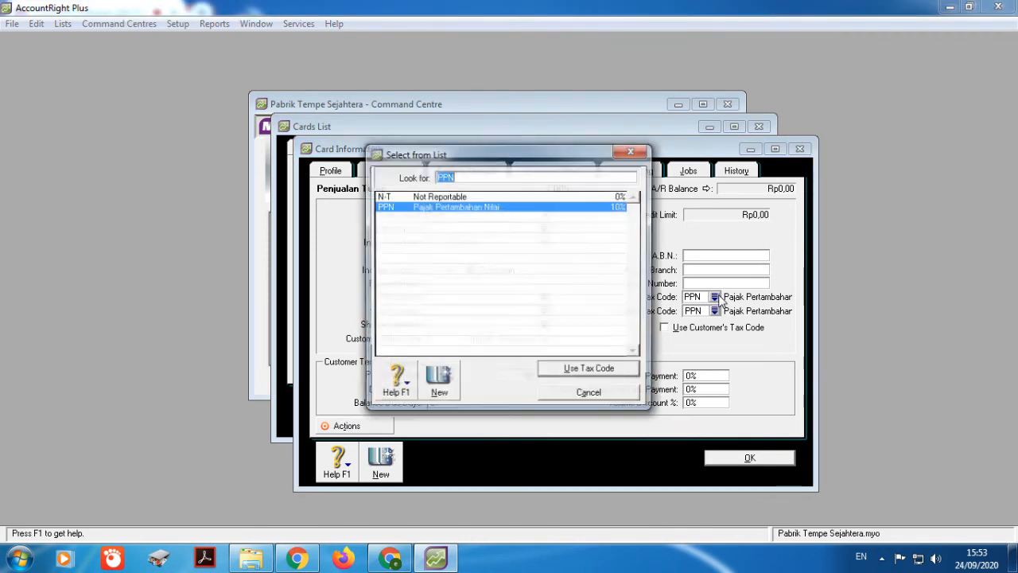
left_click(512, 197)
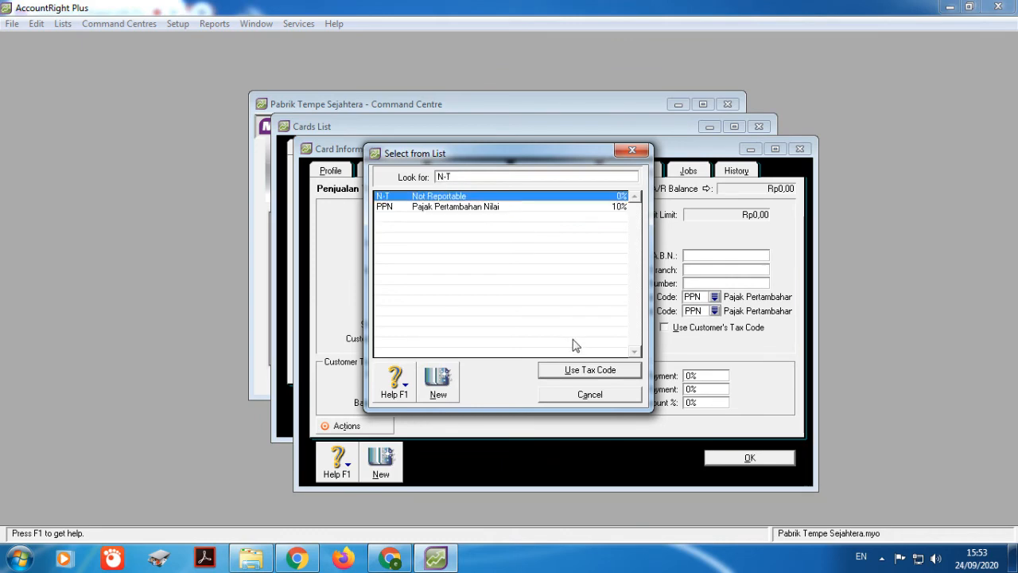
left_click(582, 369)
left_click(715, 311)
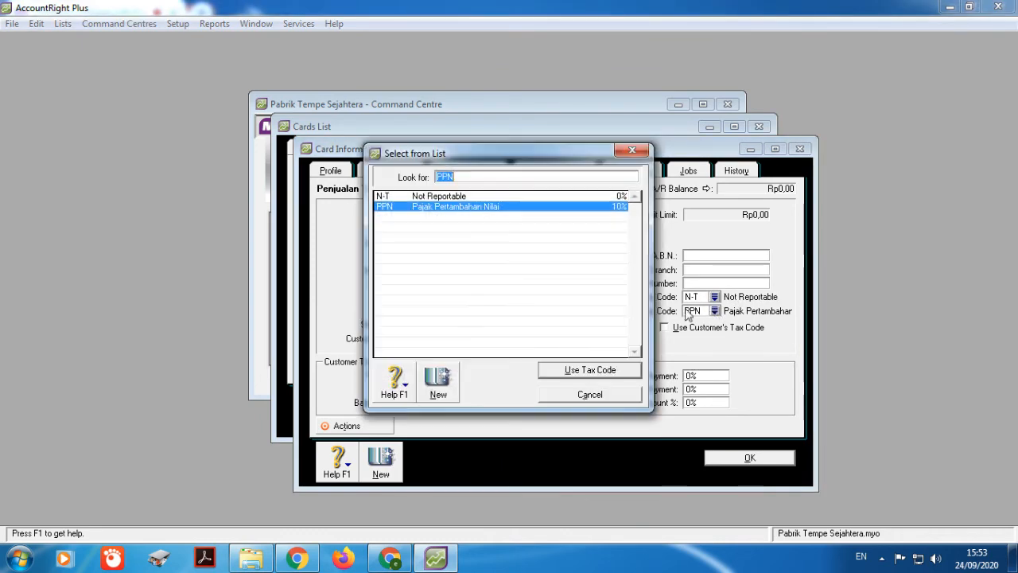
left_click(485, 197)
left_click(582, 370)
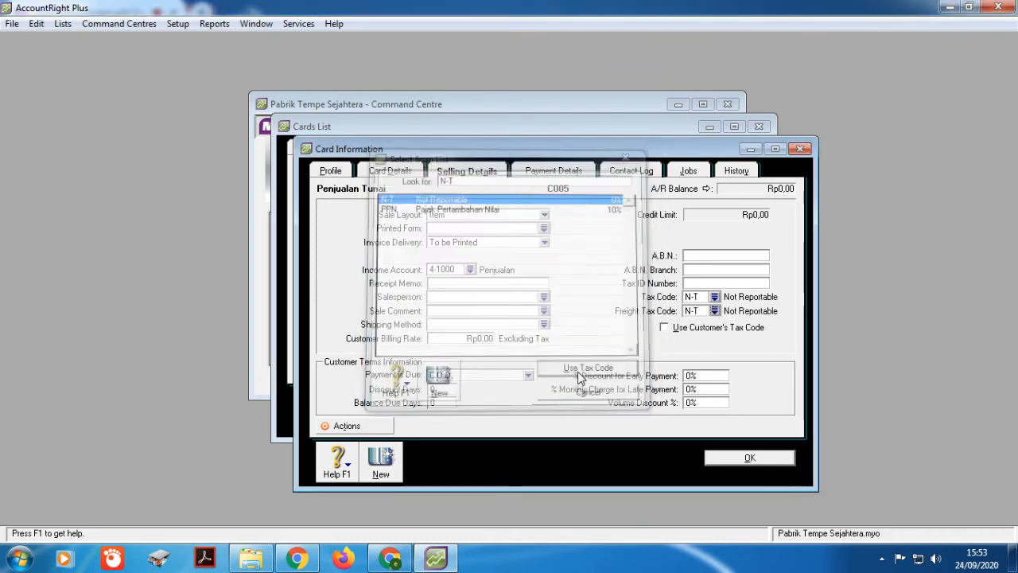
left_click(731, 463)
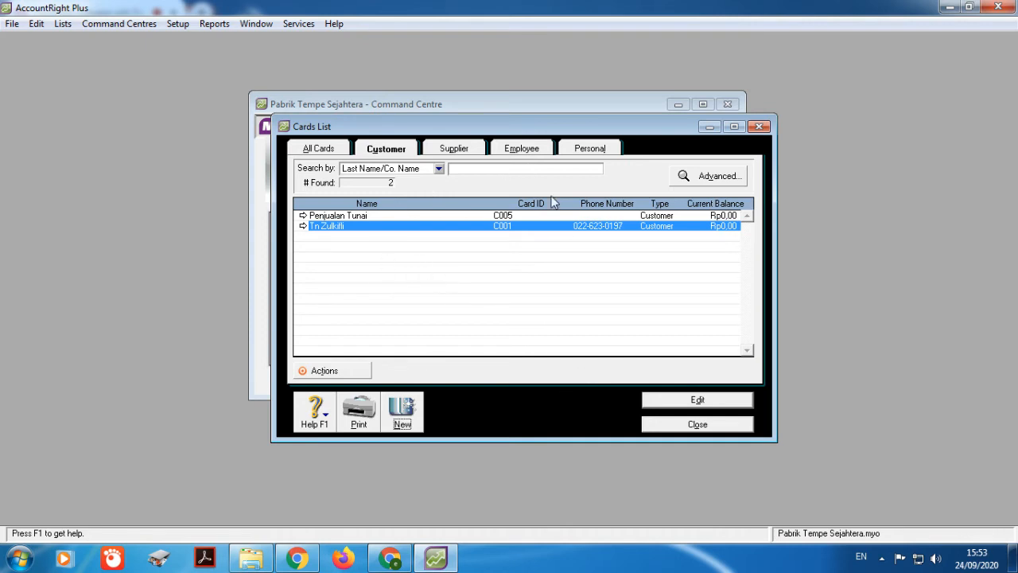
Step: Return to AccountRight and list the supplier cards, which show 0 found
left_click(371, 558)
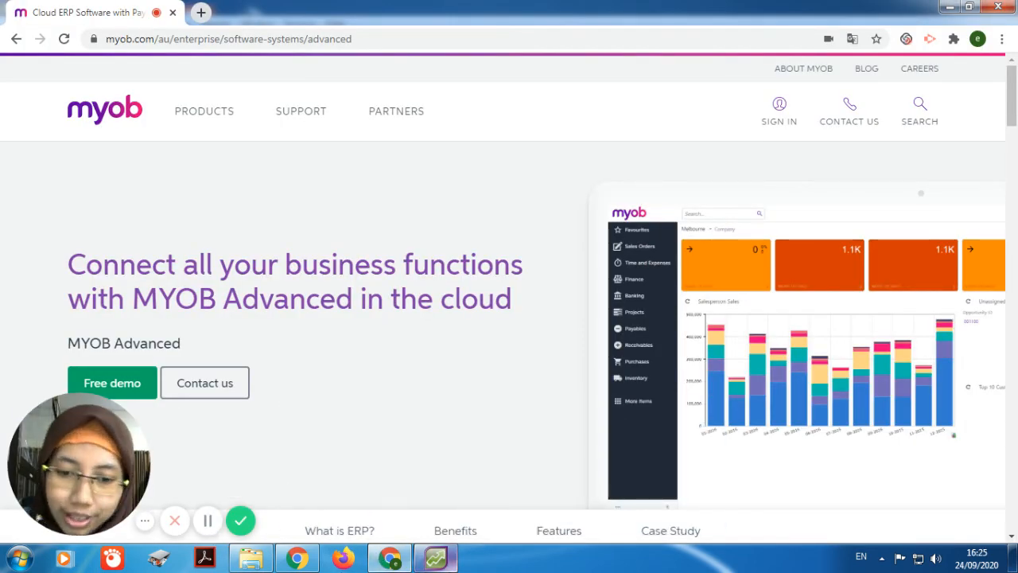
left_click(439, 559)
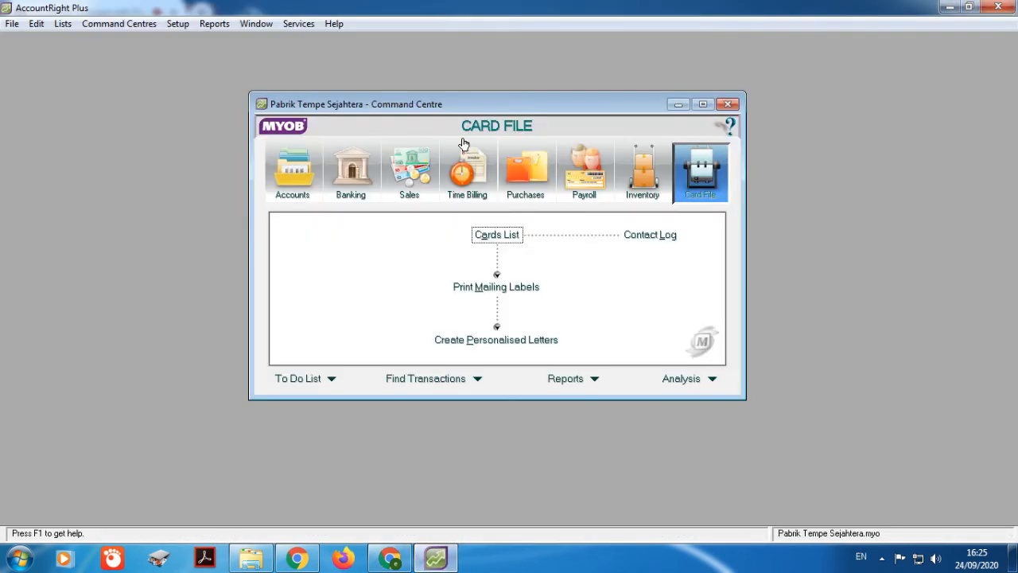
left_click(497, 234)
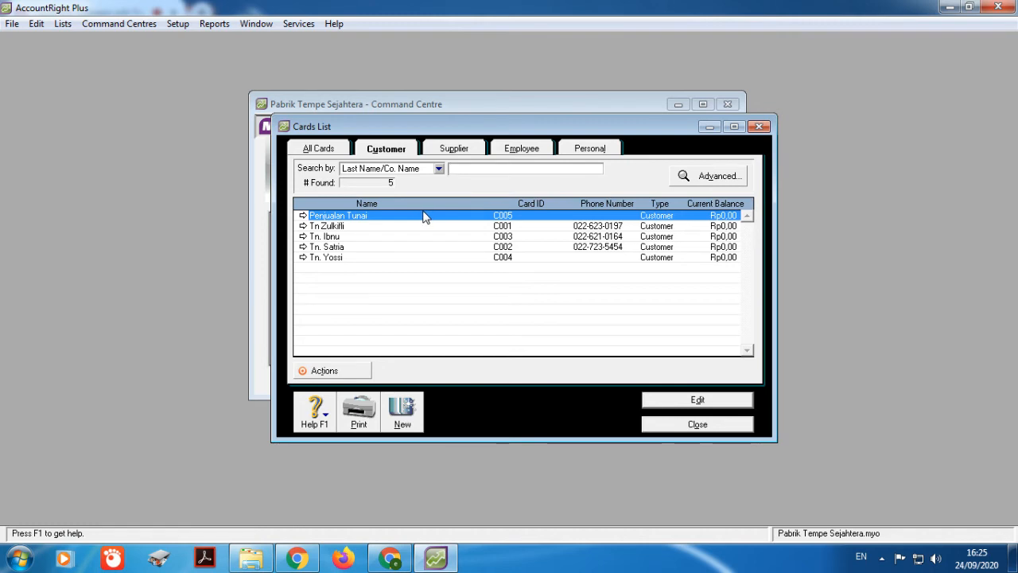
left_click(454, 149)
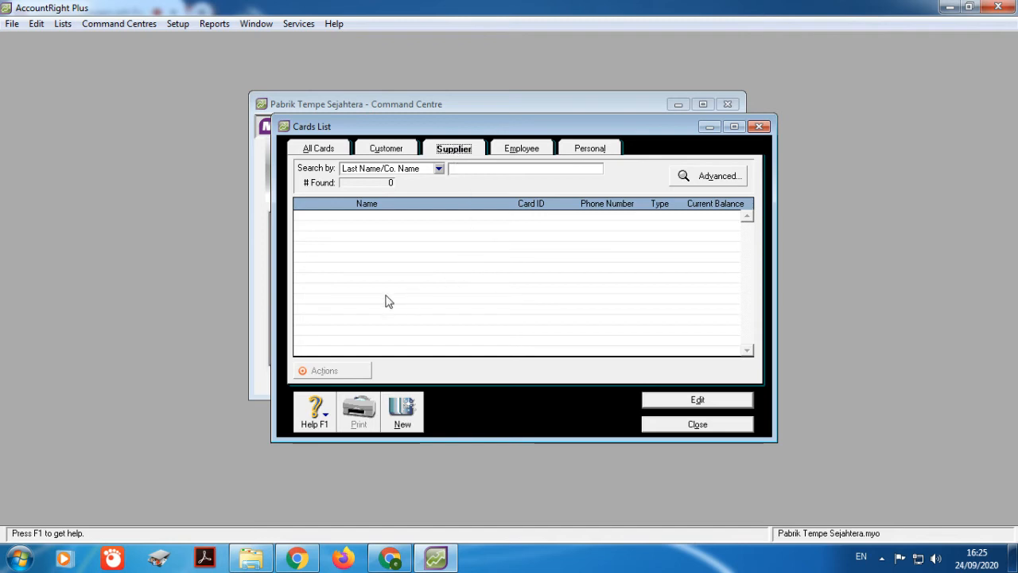
Step: Create a new supplier card with the supplier's name and card ID S001
left_click(402, 413)
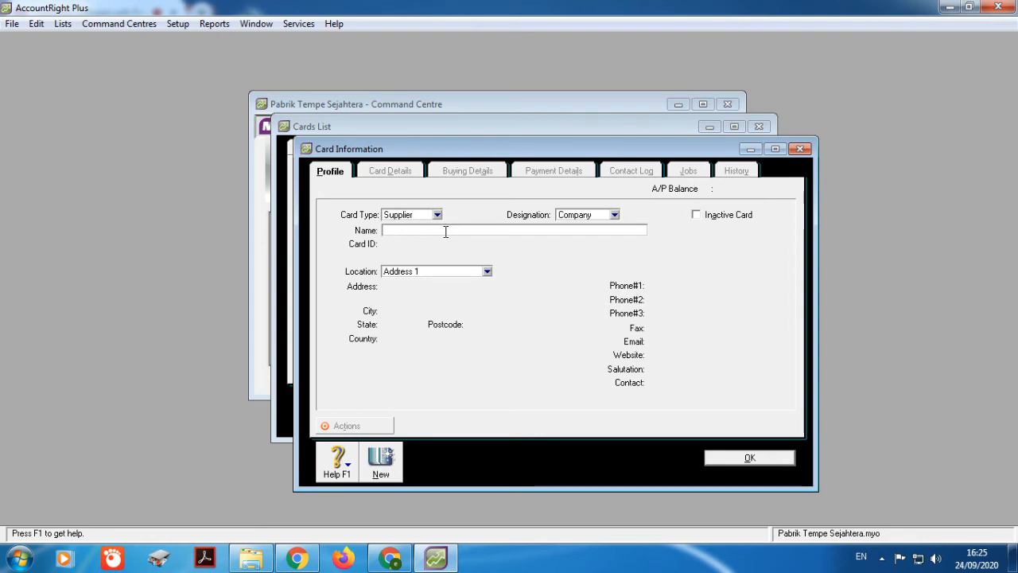
type("Tn. H. Udin")
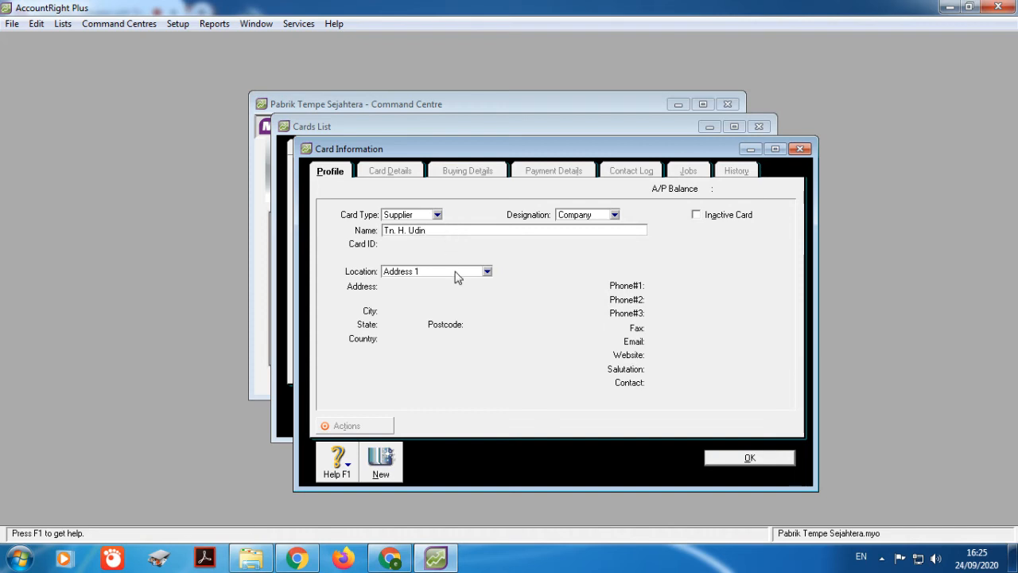
key("Tab")
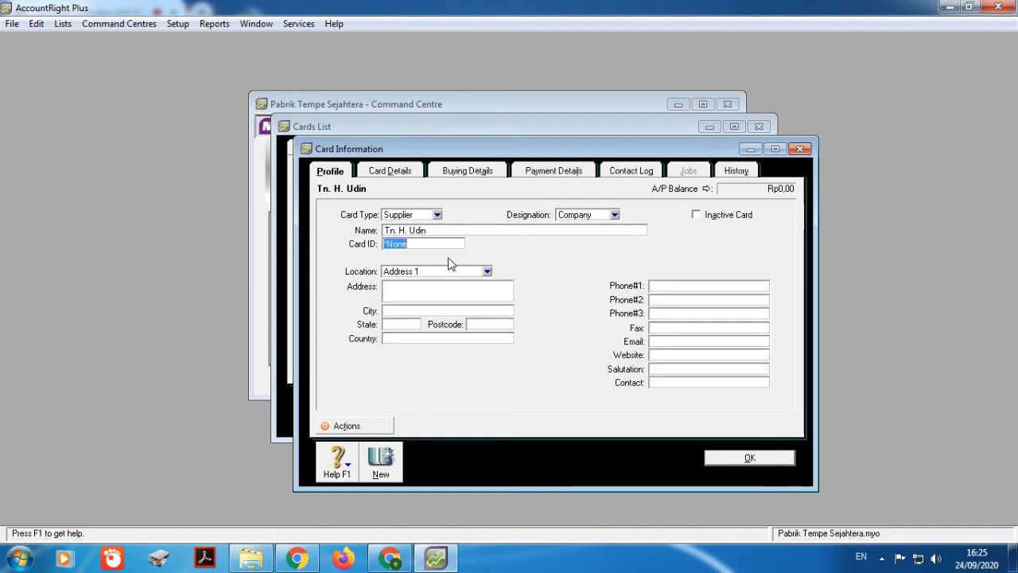
type("S001")
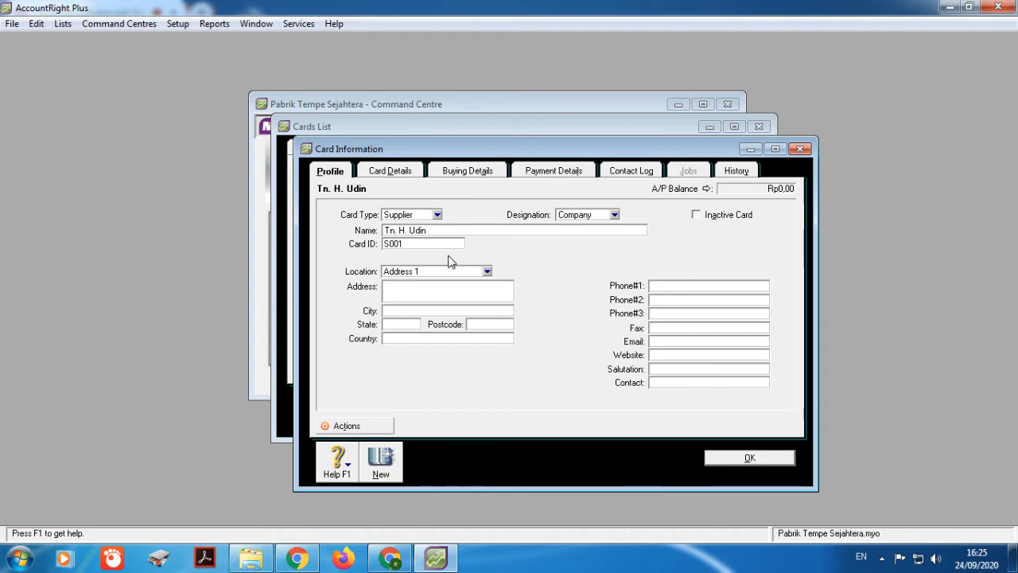
Step: Fill in the supplier's street address, city and phone number
left_click(406, 289)
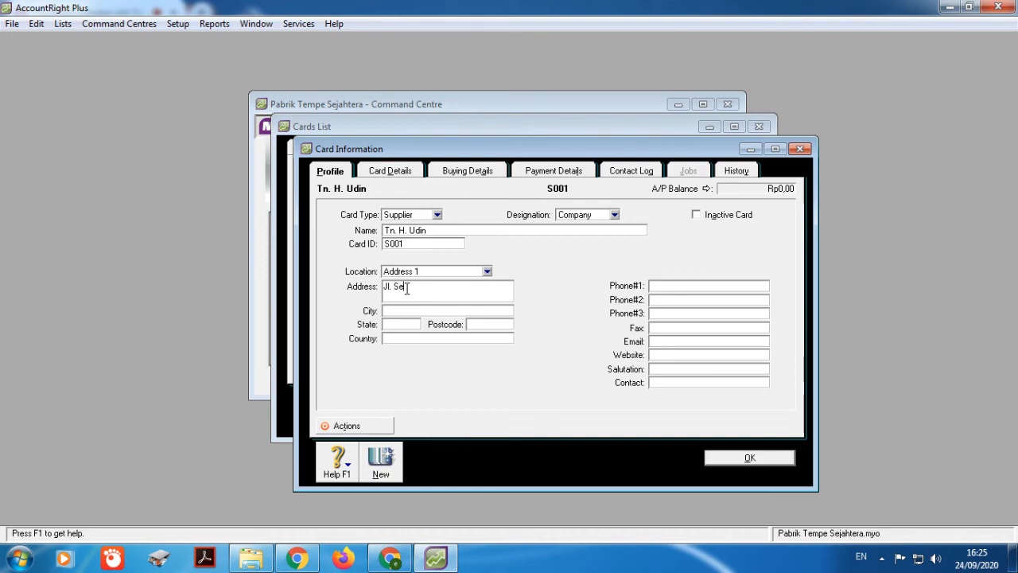
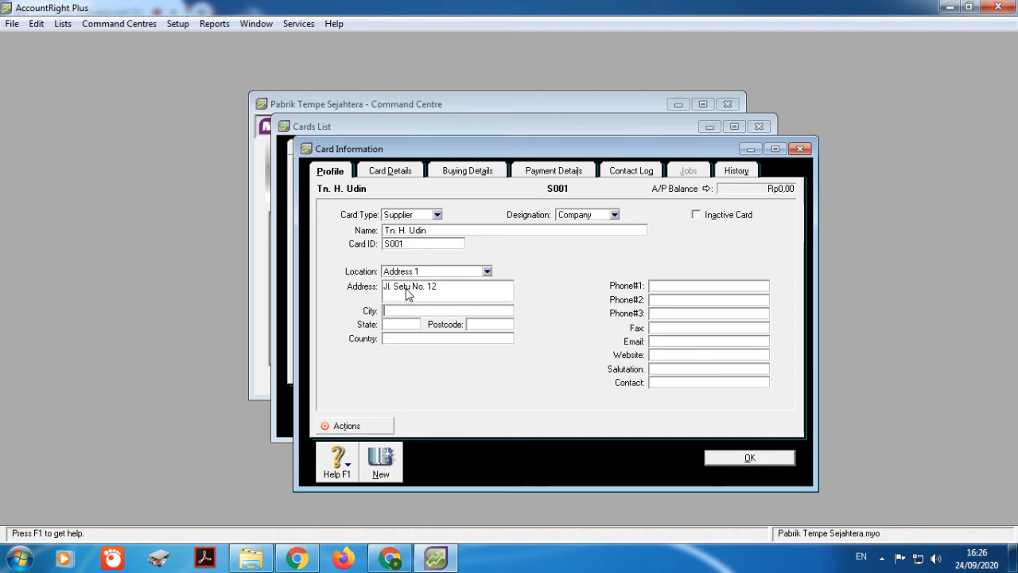
key("Tab")
type("Jakarta")
left_click(675, 288)
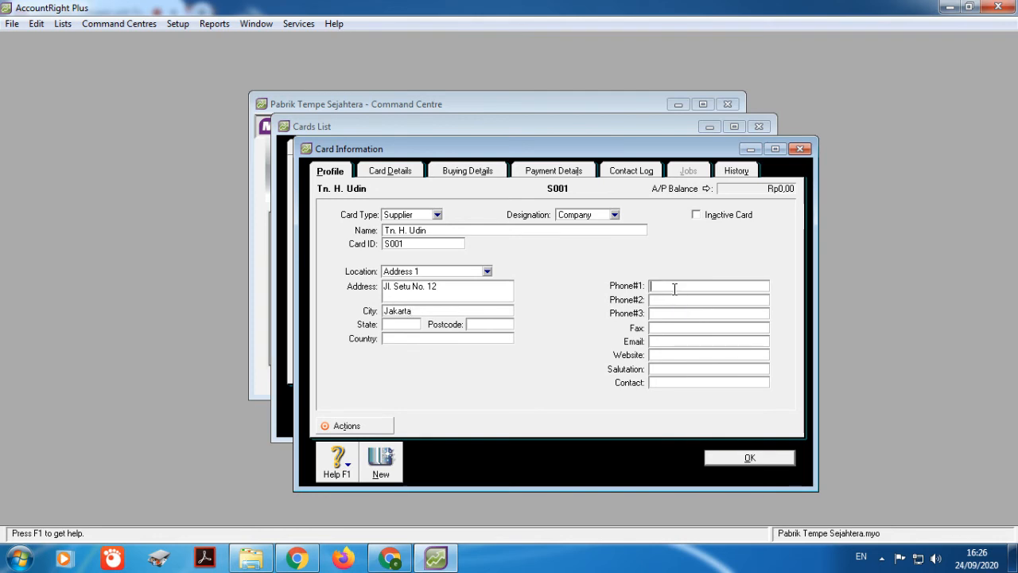
left_click(463, 173)
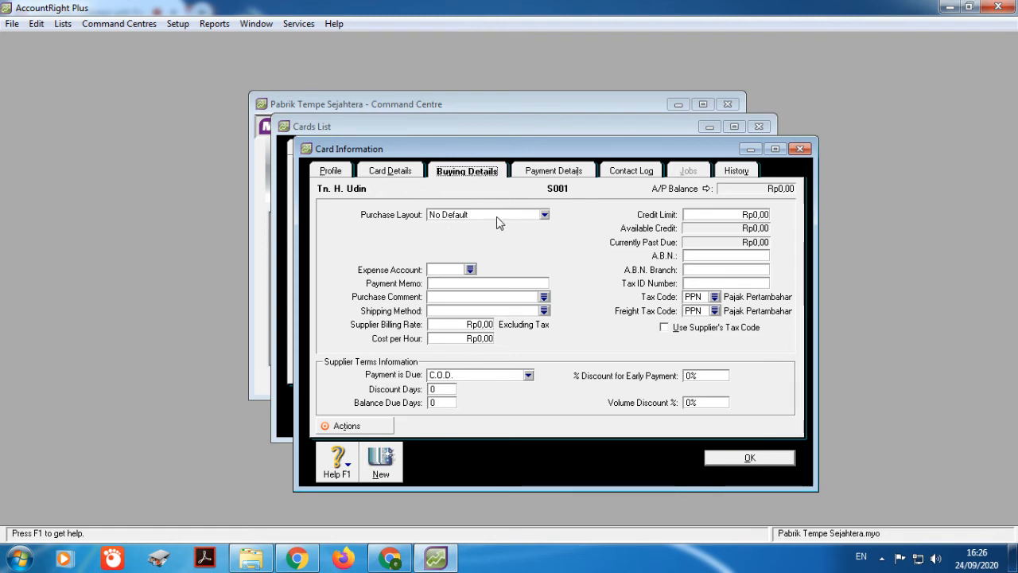
Step: Set the Item purchase layout and expense account 5-1000 Harga Pokok Penjualan
left_click(548, 221)
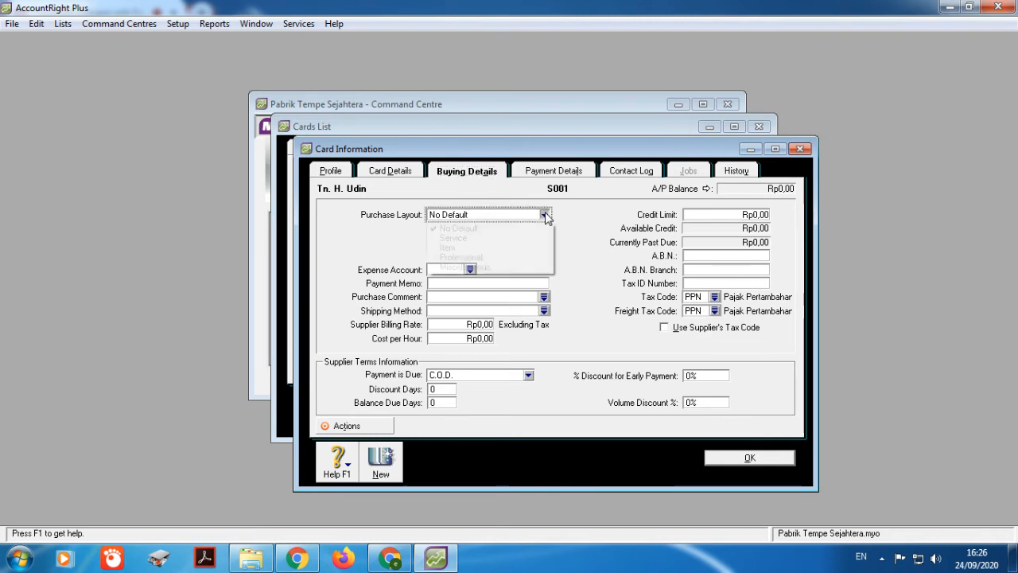
left_click(513, 248)
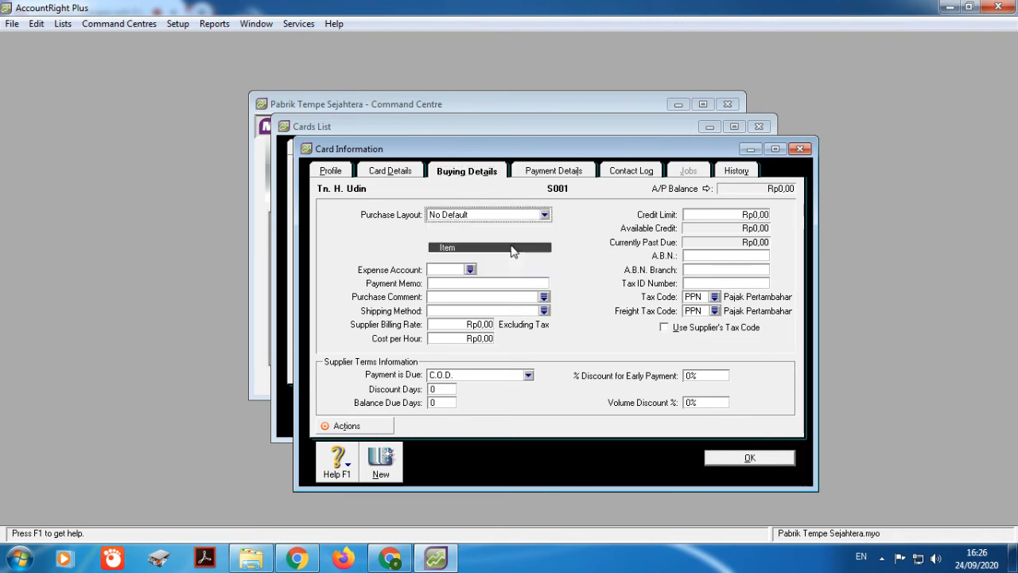
left_click(470, 269)
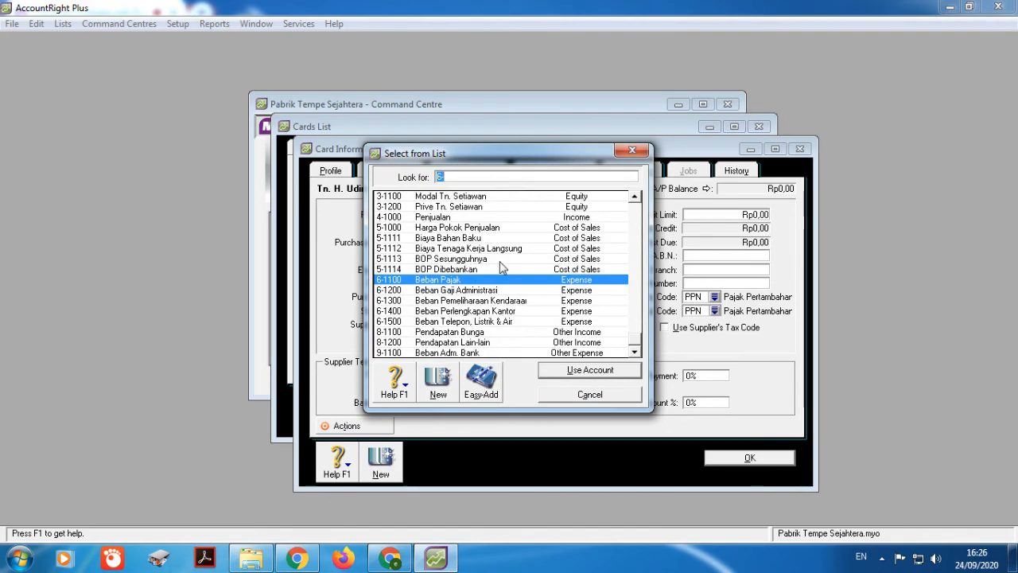
left_click(487, 229)
left_click(550, 374)
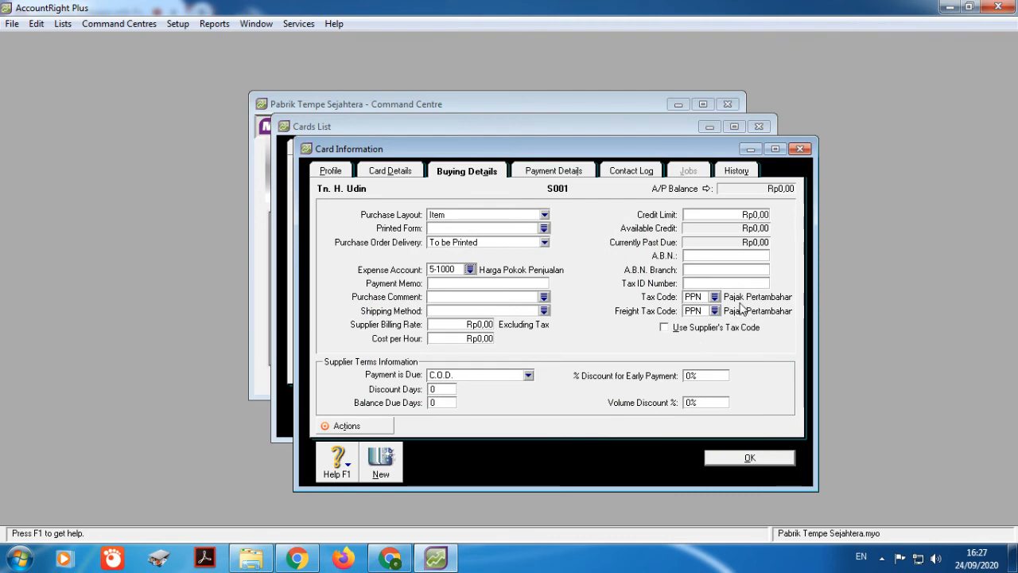
Step: Set the supplier's tax code and freight tax code to N-T Not Reportable
left_click(714, 297)
left_click(464, 197)
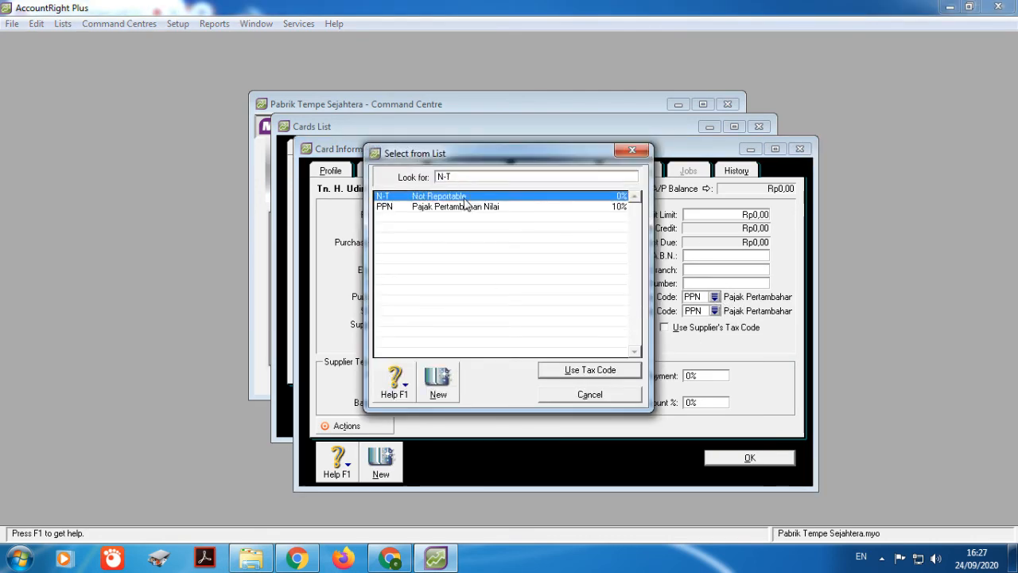
left_click(619, 371)
left_click(714, 311)
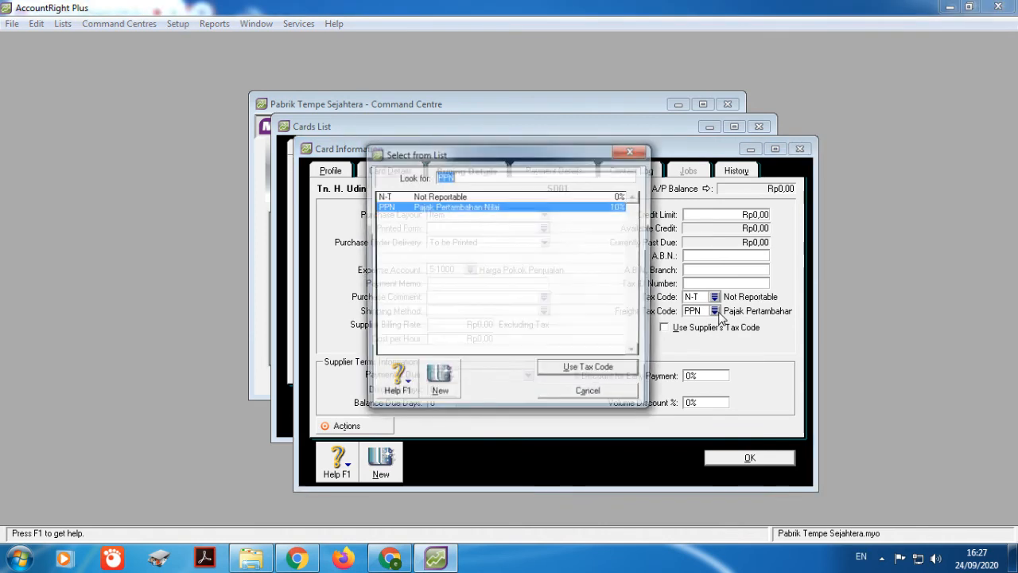
left_click(422, 196)
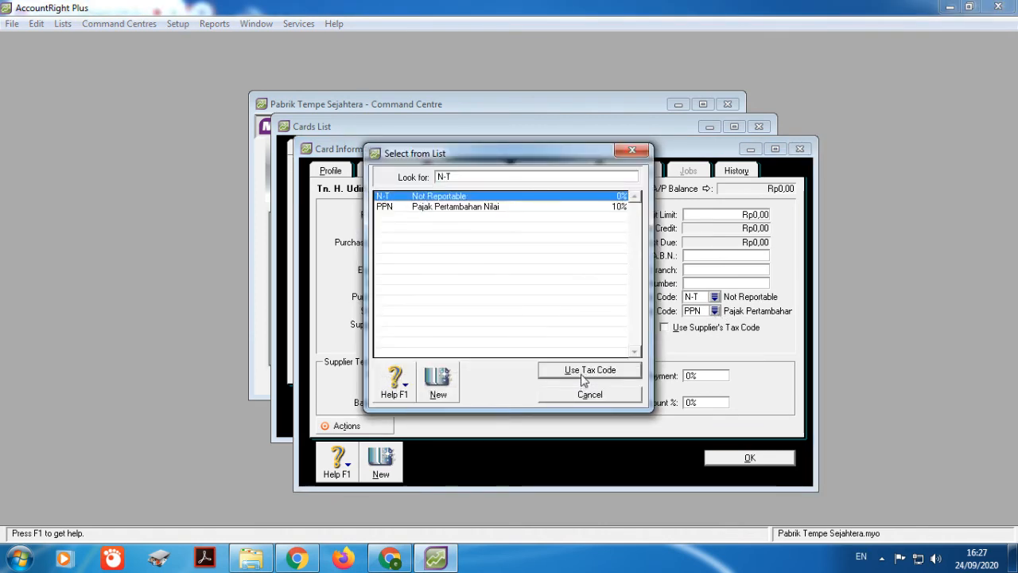
left_click(585, 372)
Step: Make payment due in 30 days and save supplier card S001
left_click(469, 379)
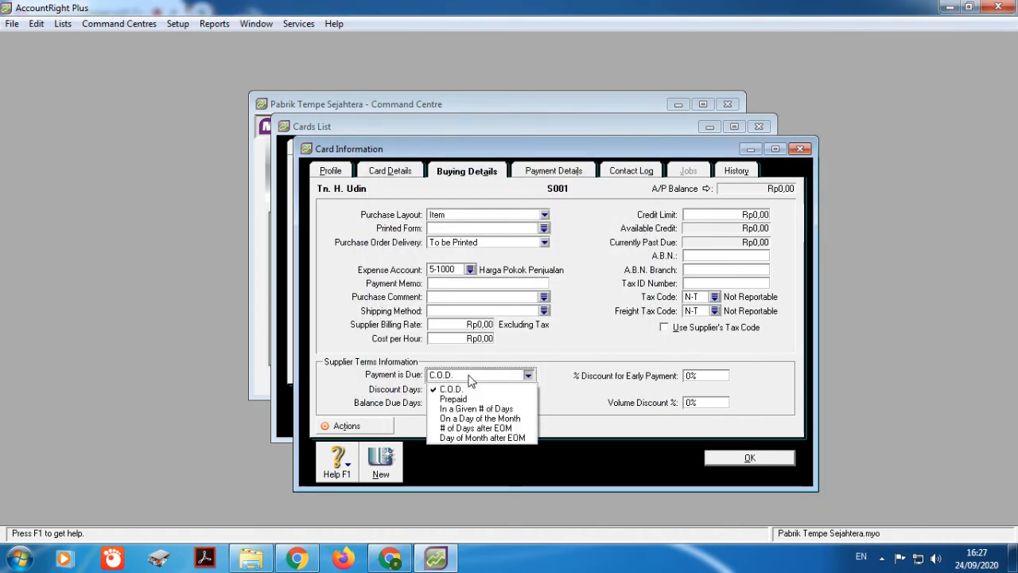
left_click(482, 408)
left_click(449, 402)
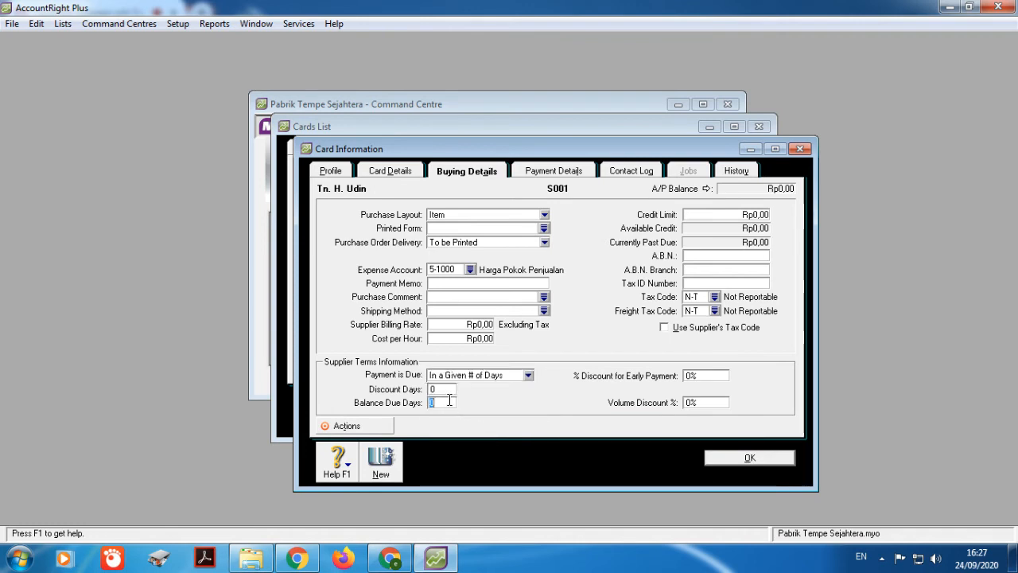
type("3")
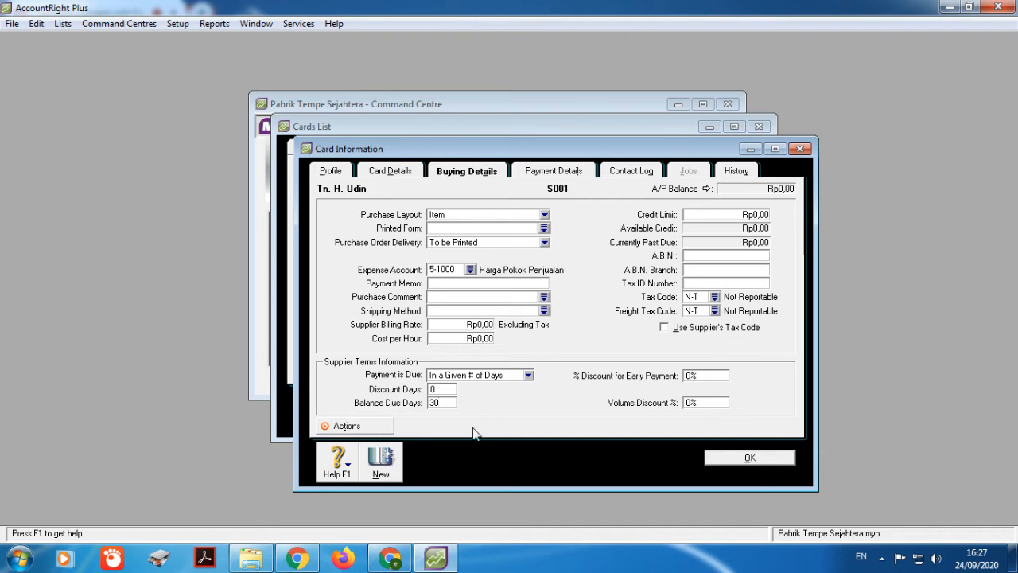
left_click(752, 460)
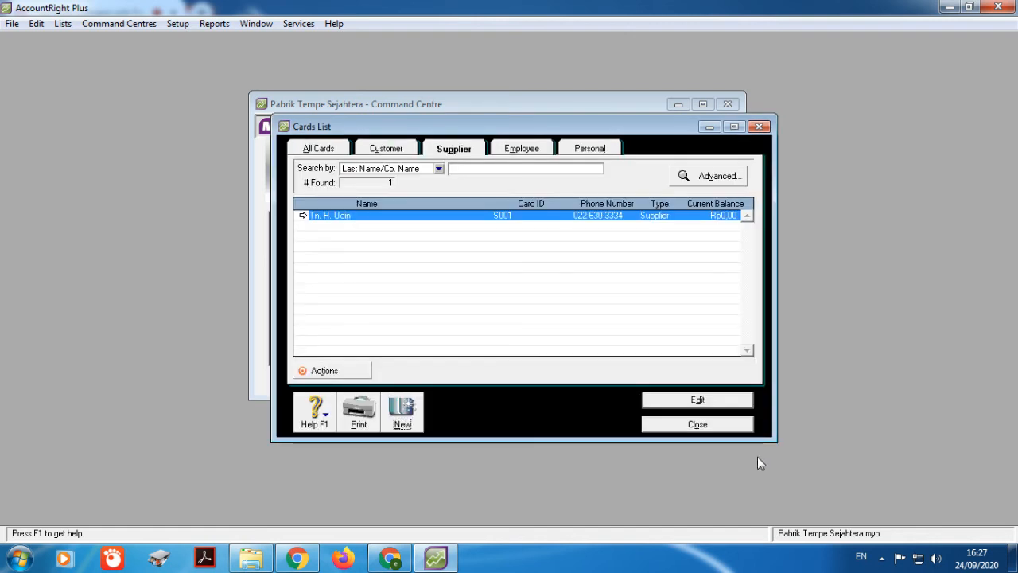
Step: Enter the second supplier's name, card ID S002, street address and city
left_click(403, 411)
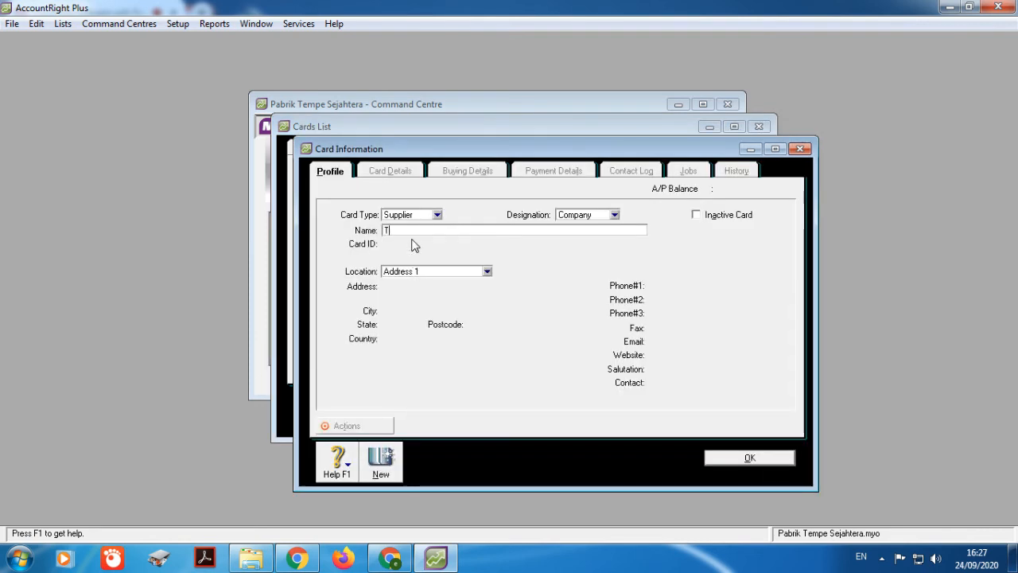
type("Tn. Rahmat")
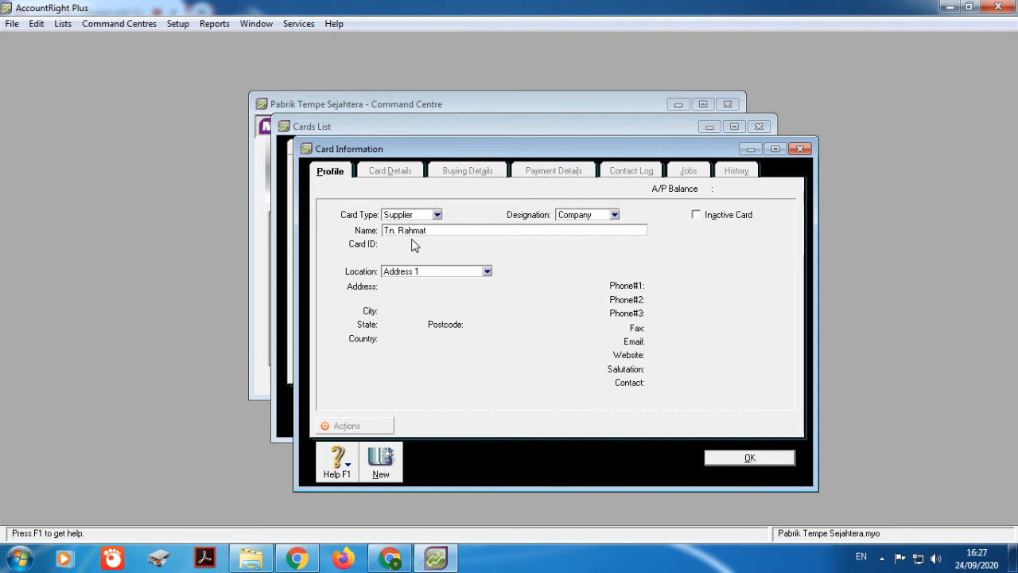
key("Tab")
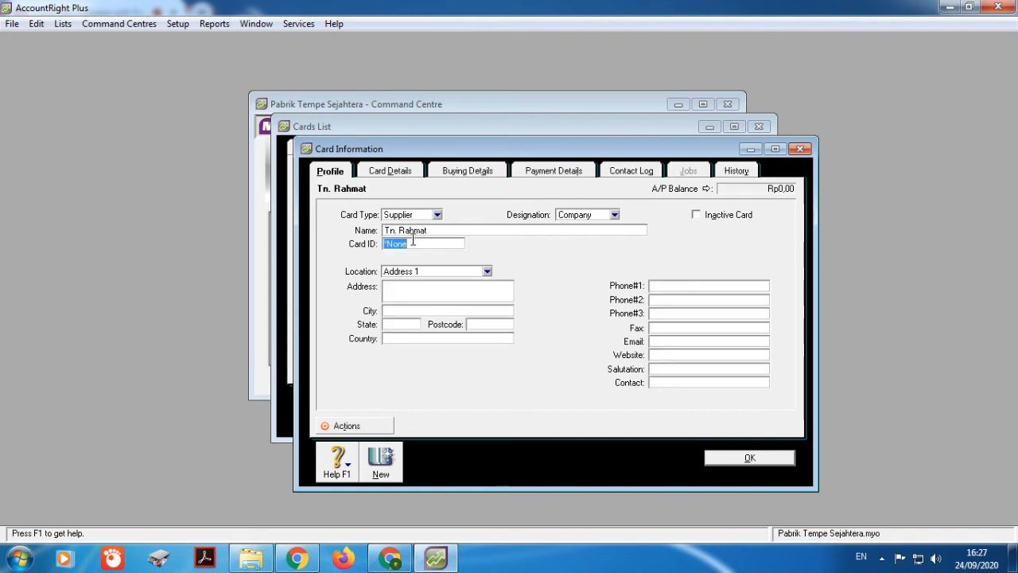
type("S002")
left_click(417, 288)
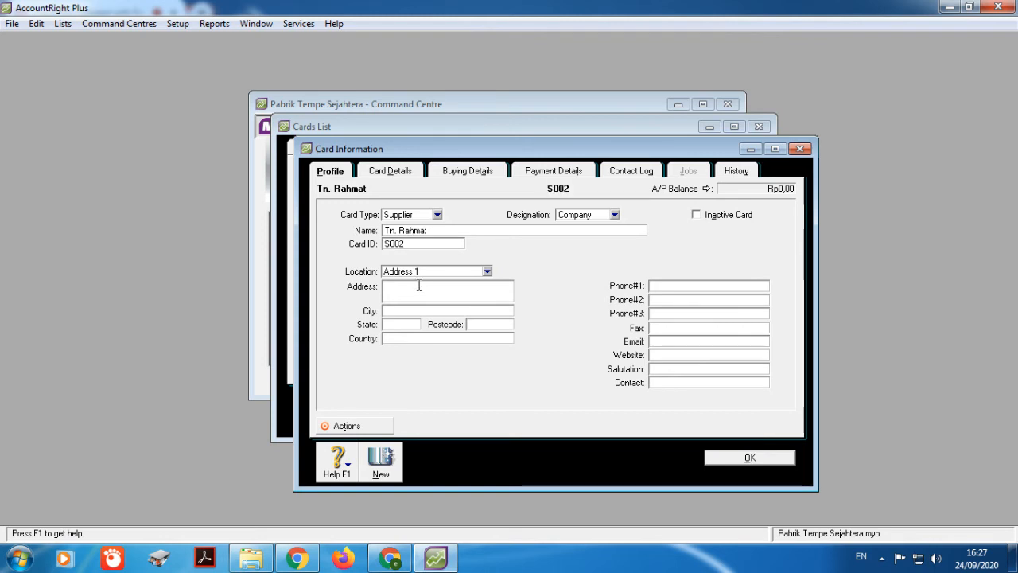
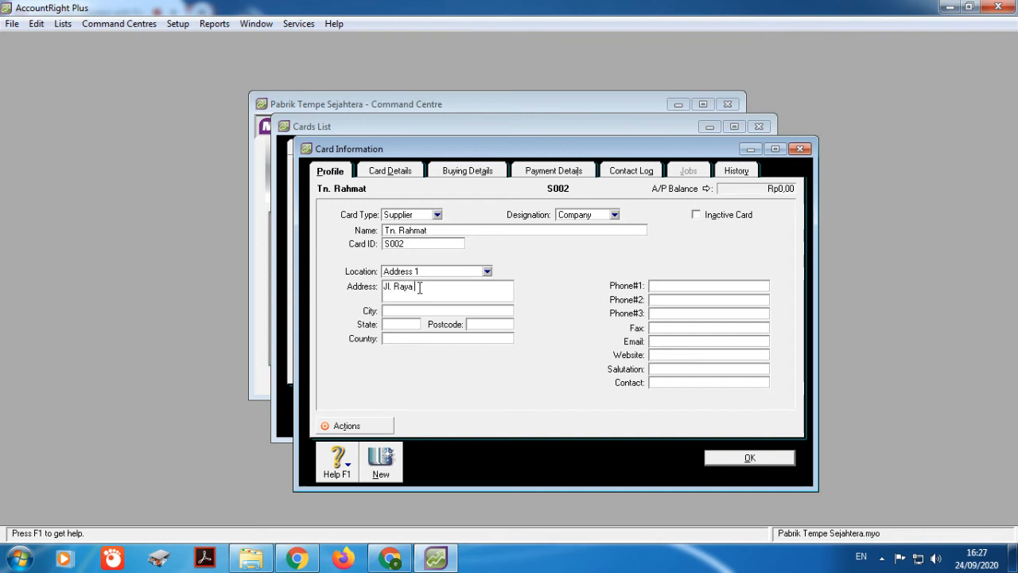
left_click(431, 311)
type("Jakarta")
left_click(468, 172)
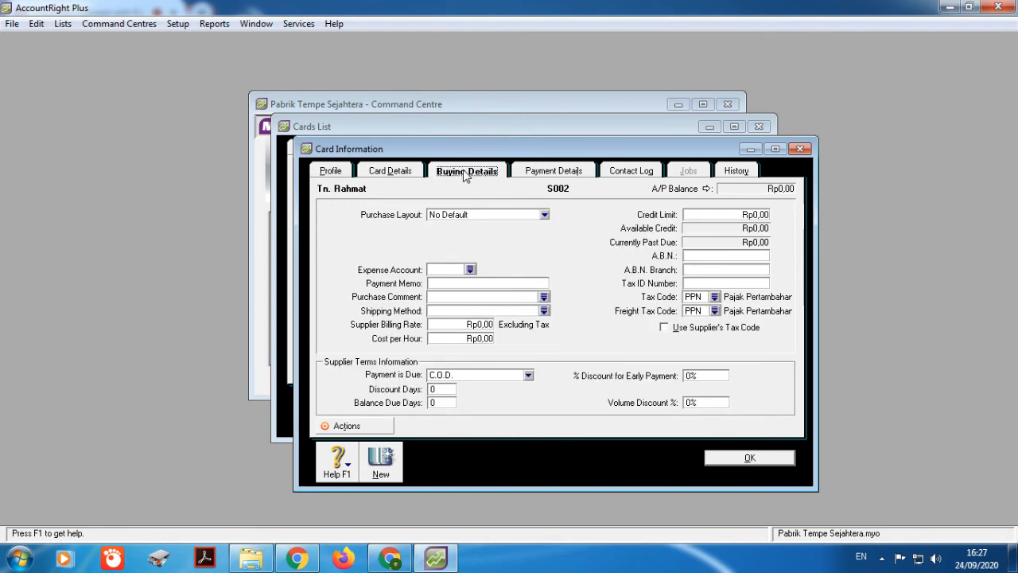
Step: Set the Item purchase layout and expense account 5-1000
left_click(523, 214)
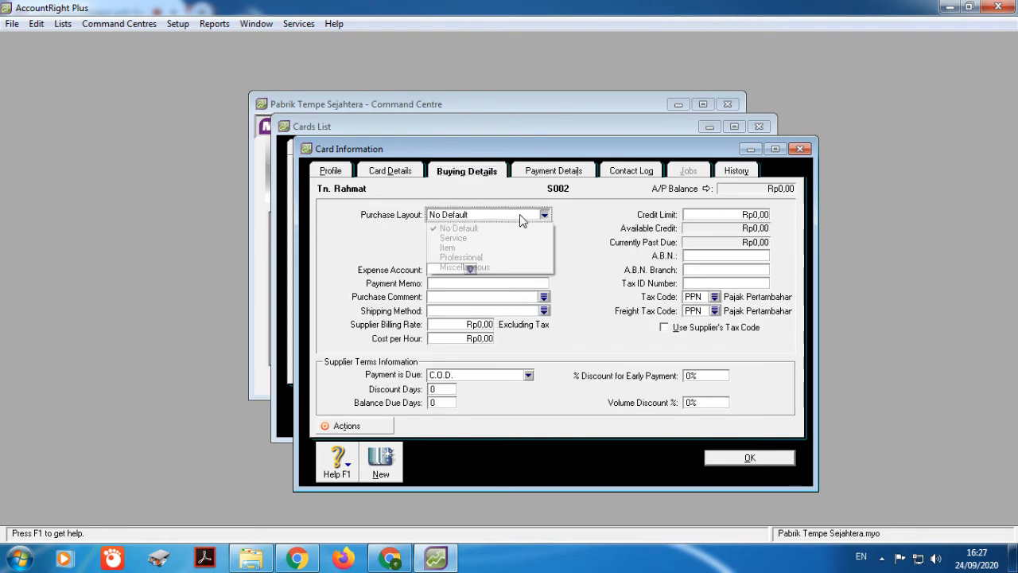
left_click(481, 249)
left_click(470, 270)
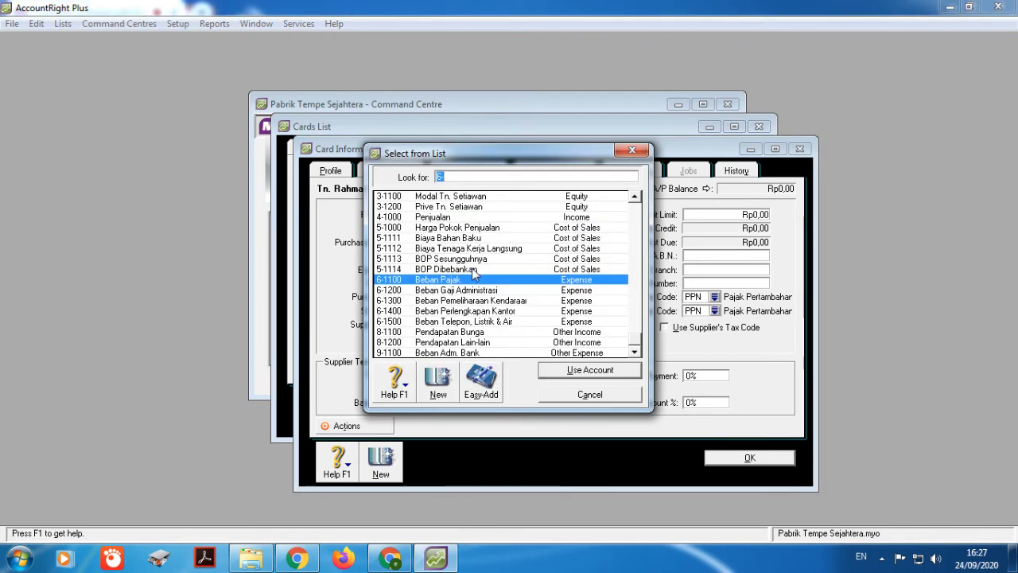
type("5-1000")
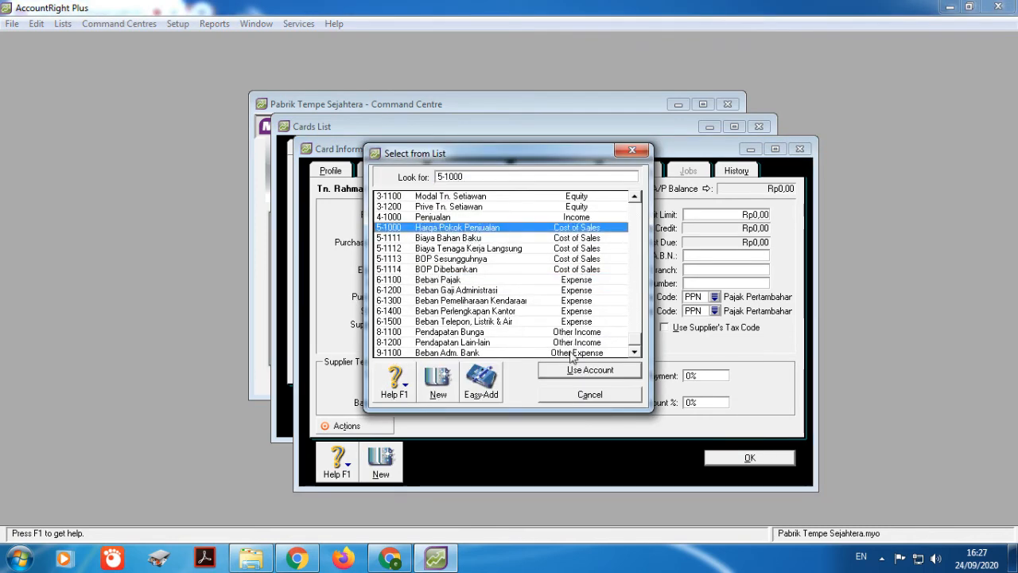
left_click(572, 373)
Step: Set the purchase tax code and freight tax code to N-T
left_click(714, 297)
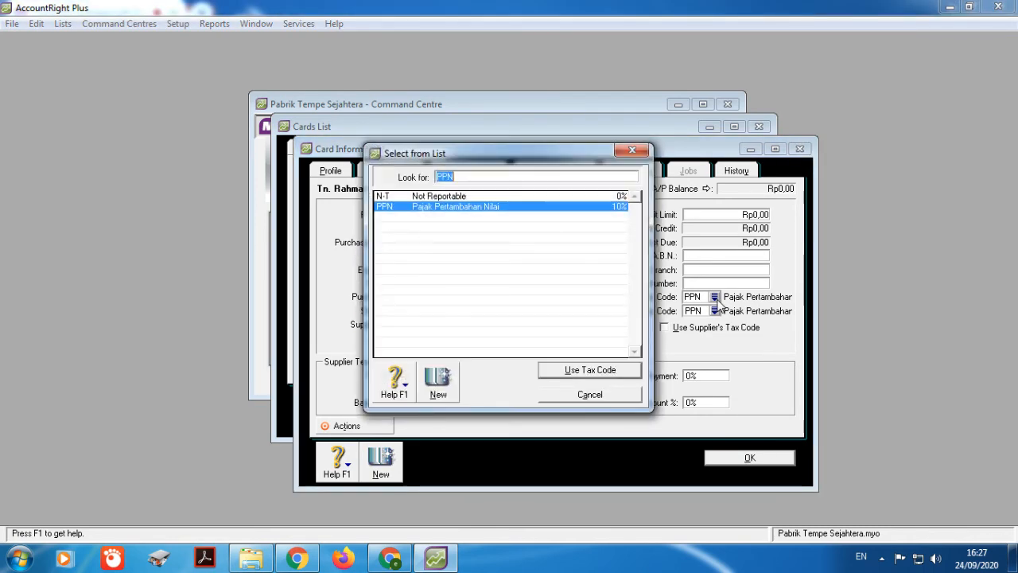
left_click(493, 196)
left_click(557, 370)
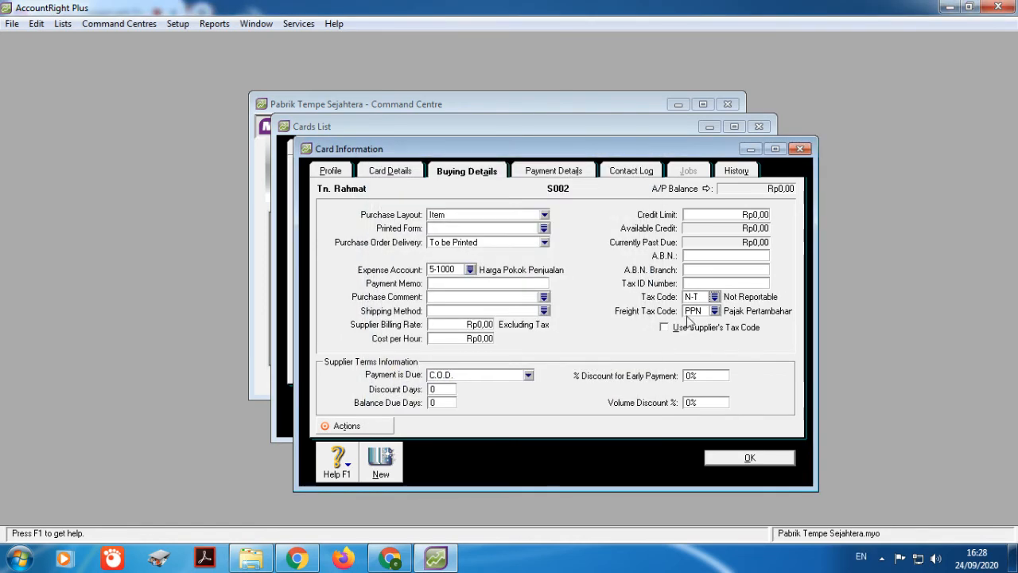
left_click(714, 312)
type("N-T")
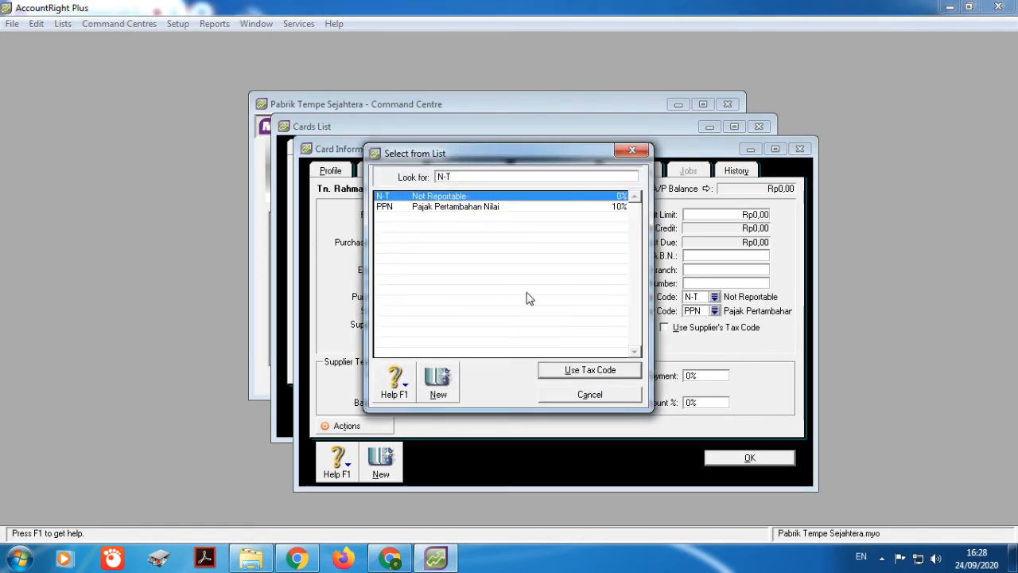
left_click(590, 371)
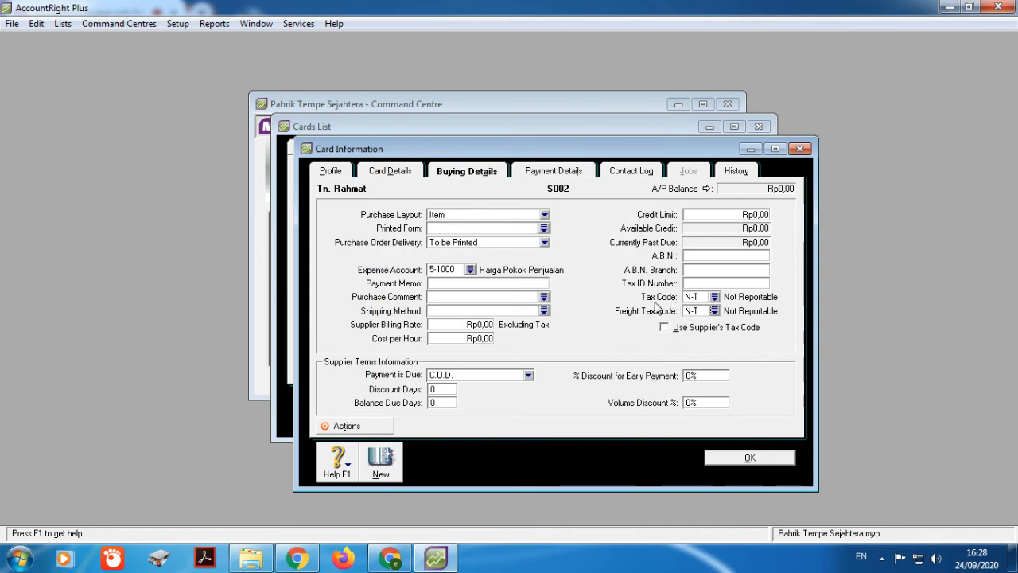
Step: Make payment due in 30 days and save supplier card S002
left_click(528, 375)
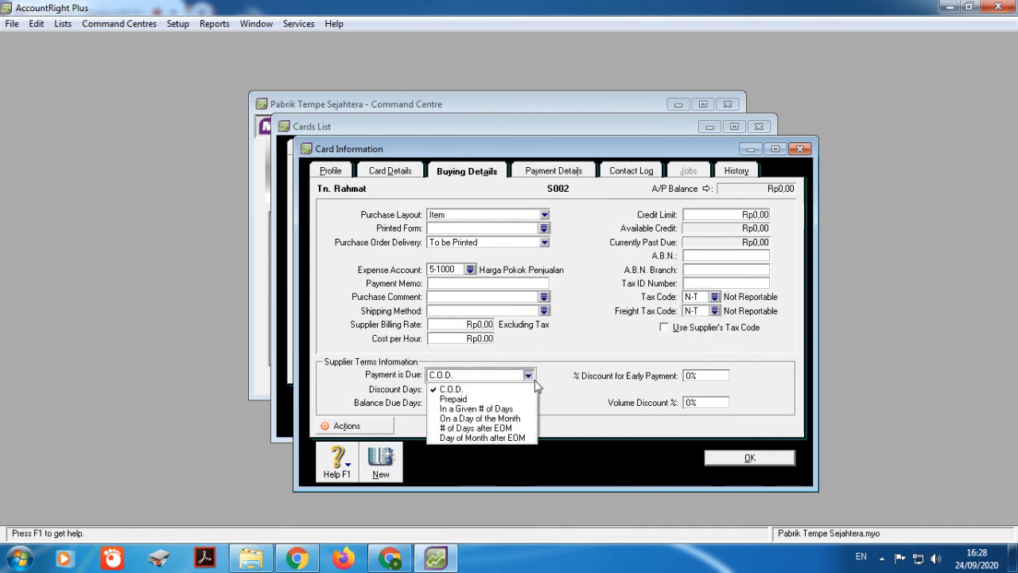
left_click(525, 408)
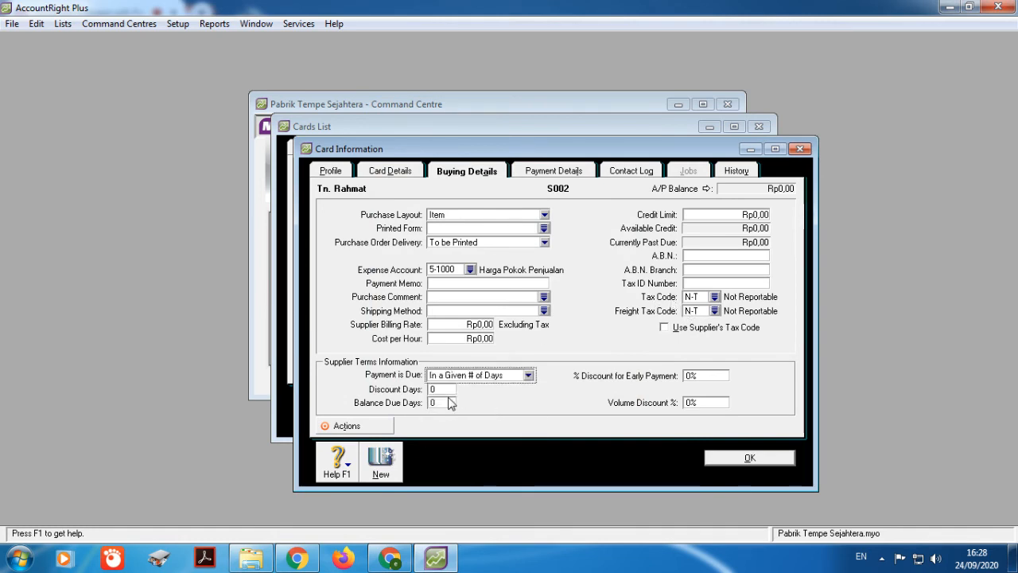
left_click(451, 403)
type("30")
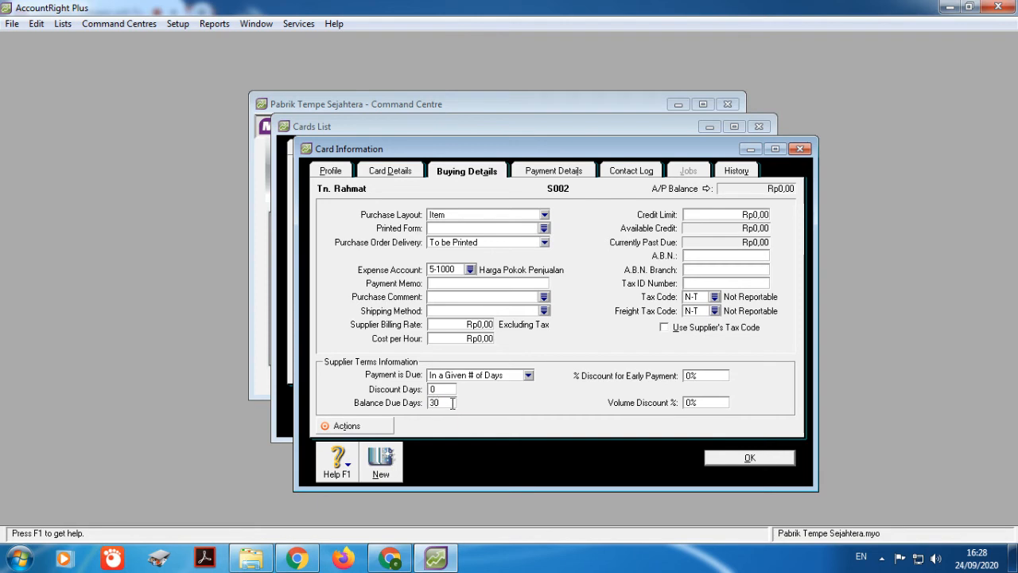
left_click(726, 457)
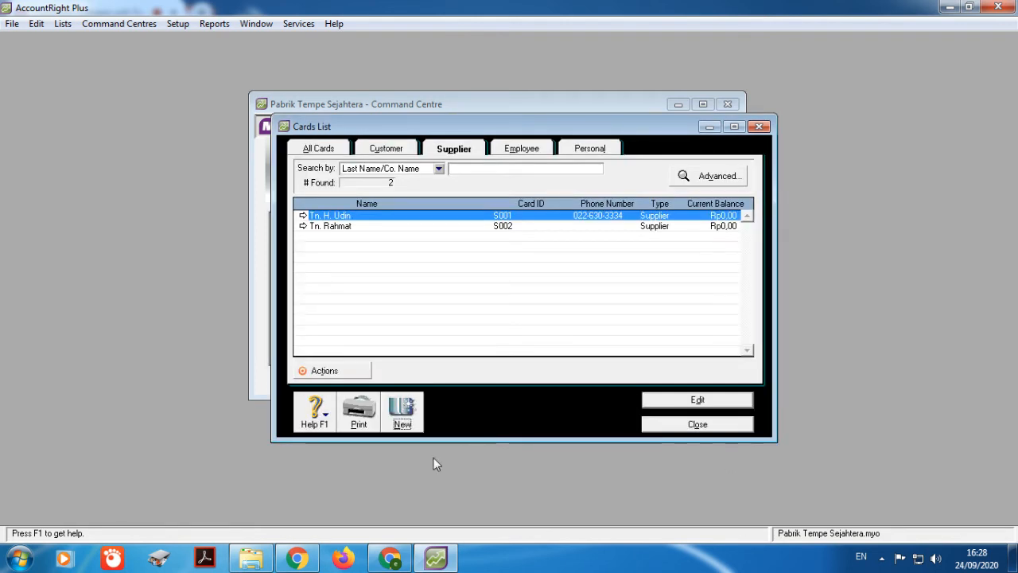
Step: Review the customer and supplier card lists, then close the Cards List
left_click(400, 150)
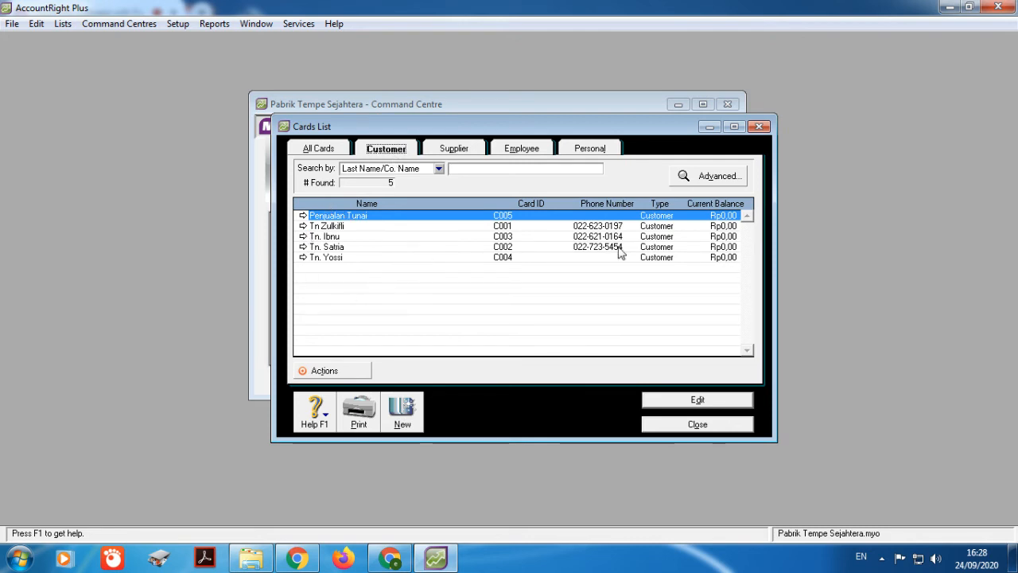
left_click(470, 153)
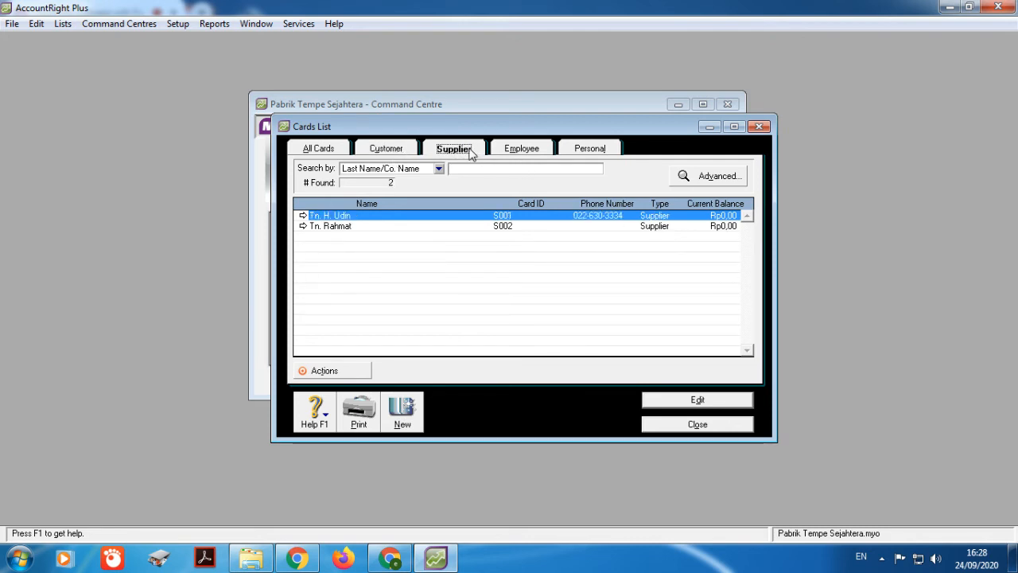
left_click(693, 428)
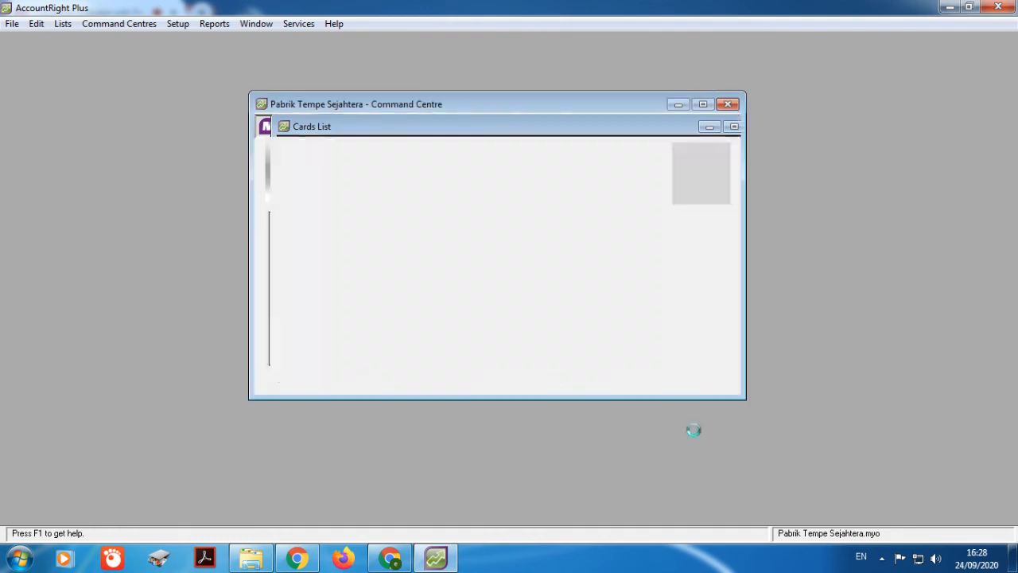
left_click(176, 24)
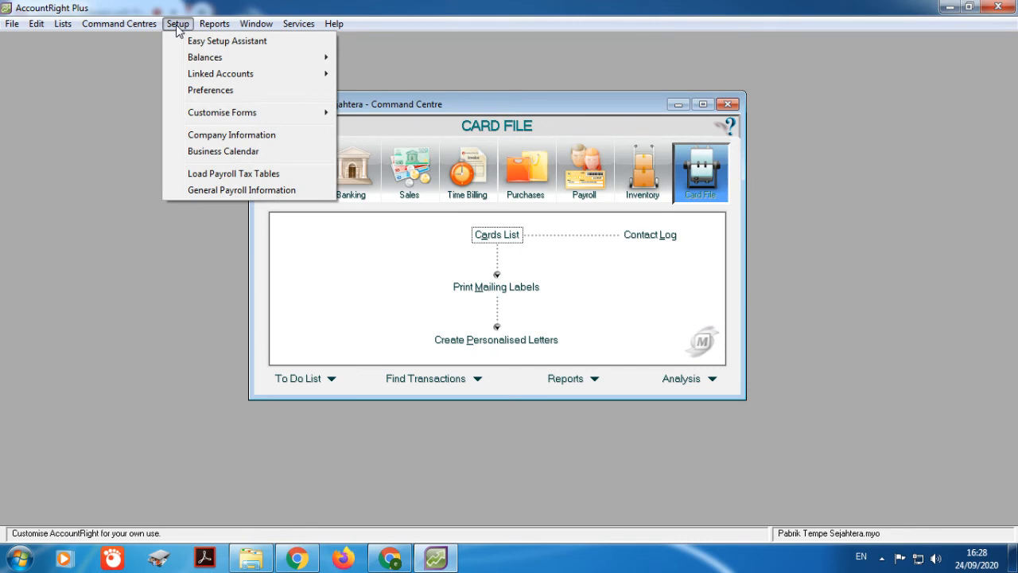
Step: From Customer Balances, add a historical sale for the first customer
mouse_move(213, 58)
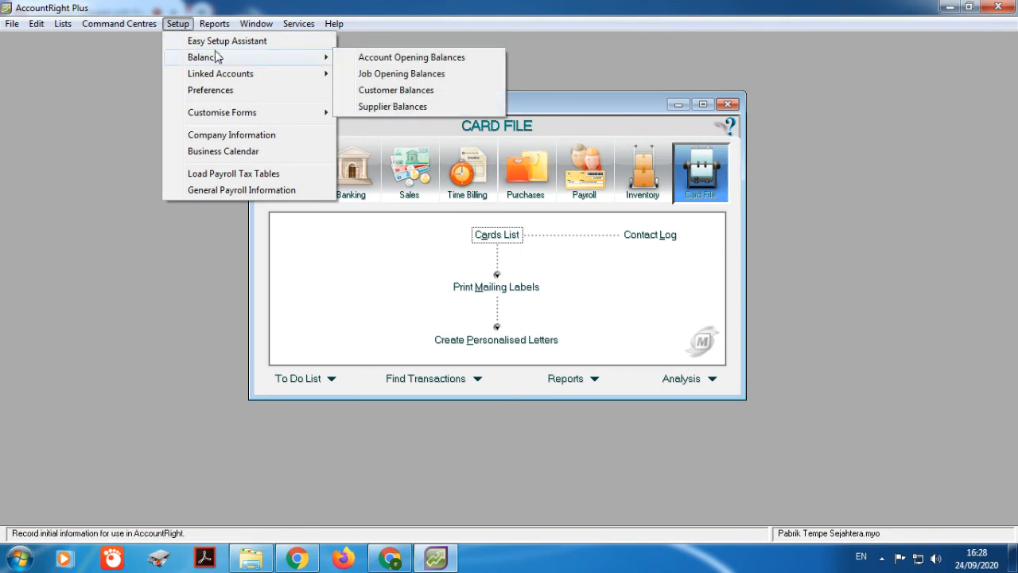
left_click(375, 93)
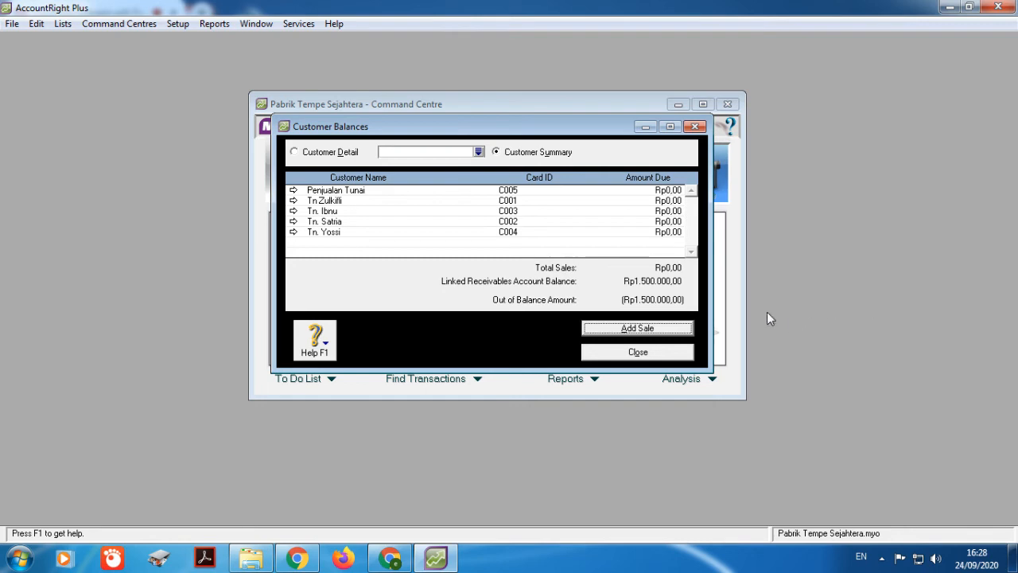
left_click(293, 200)
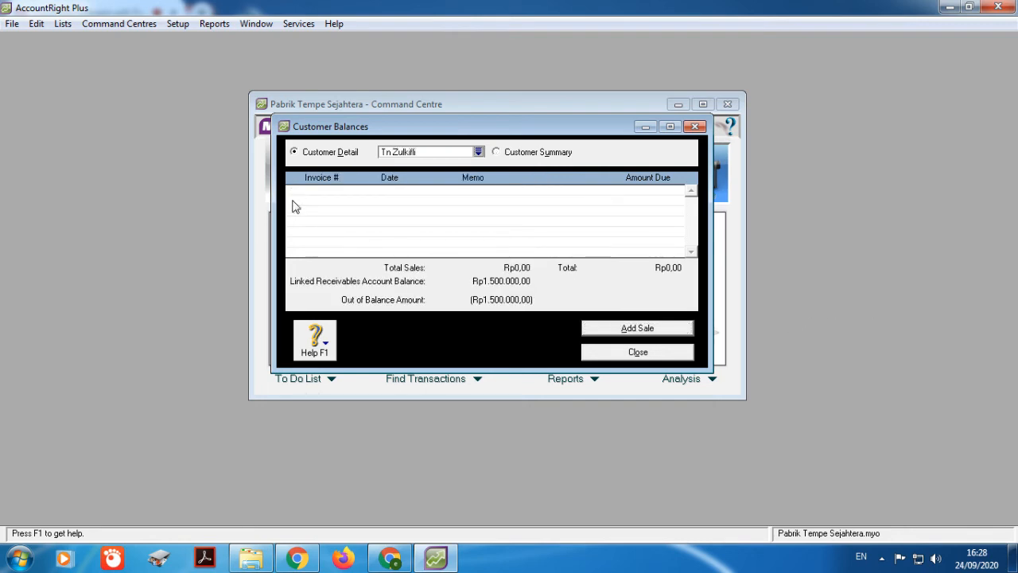
left_click(635, 329)
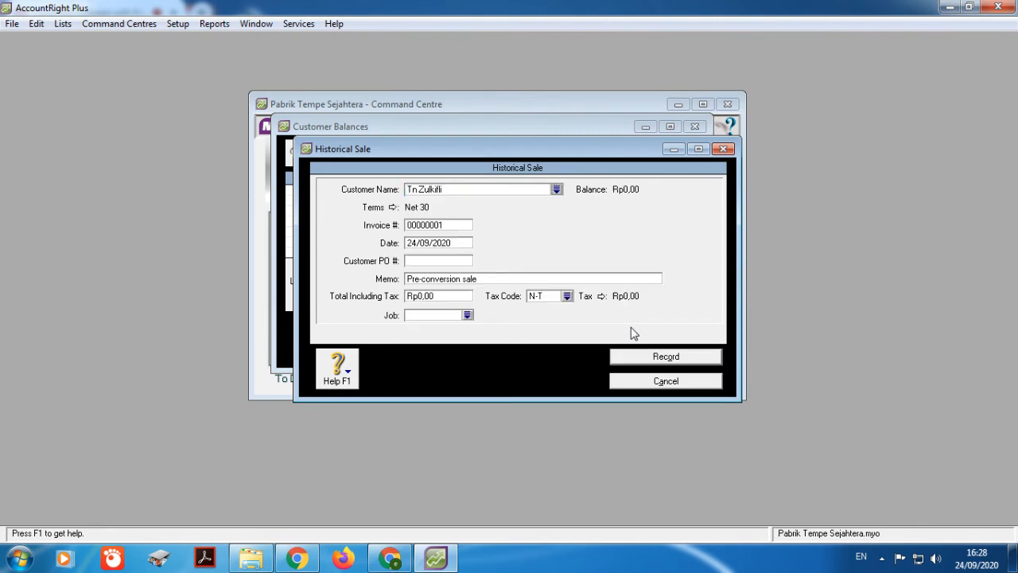
Step: Record a Rp550.000,00 historical sale dated 25/08/2012 with memo 'Saldo Awal' and a new invoice number
double_click(456, 242)
type("25")
left_click(476, 278)
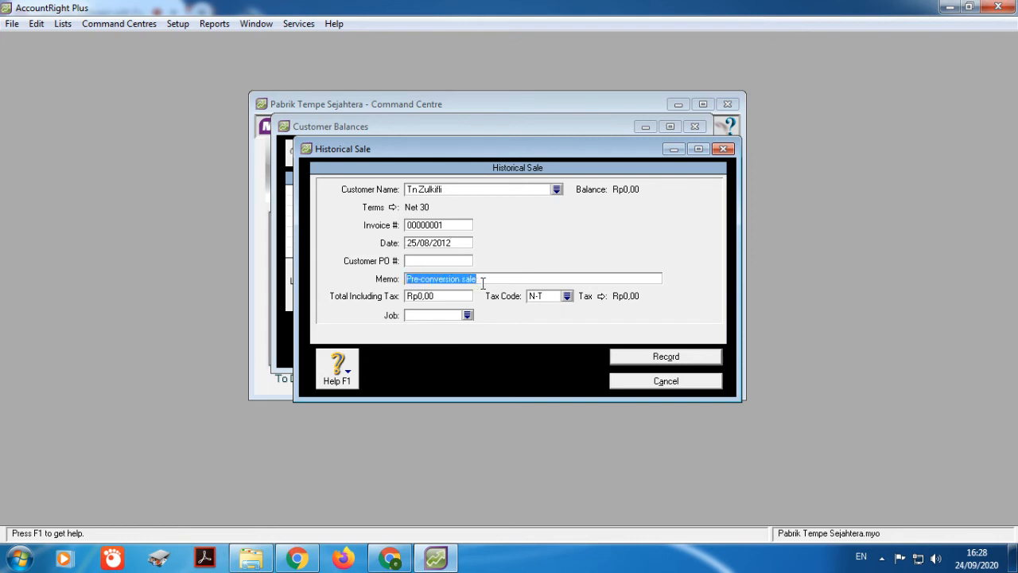
type("Saldo Awal")
left_click(446, 296)
type("550000")
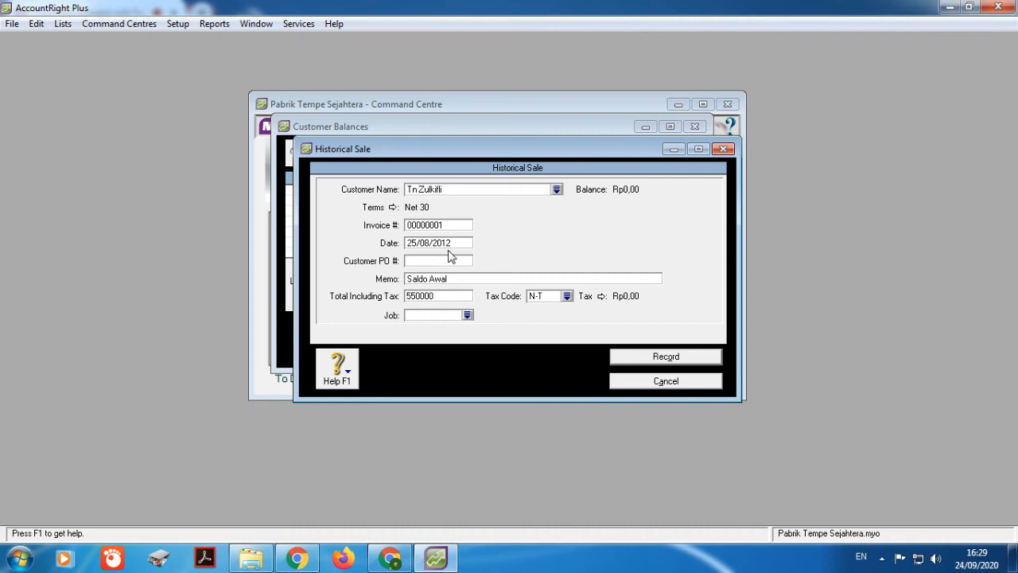
left_click(452, 225)
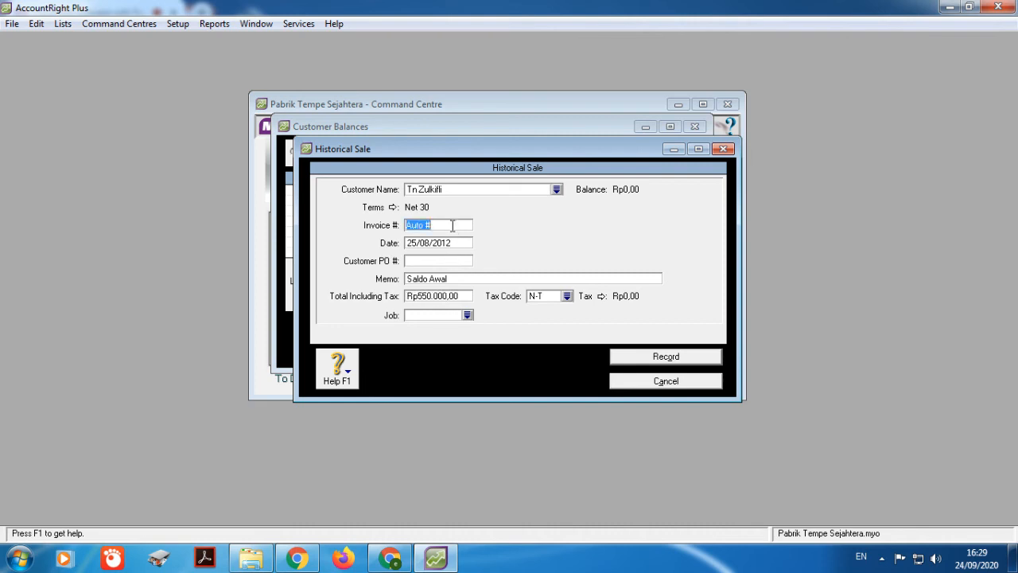
type("FO8-25")
left_click(634, 360)
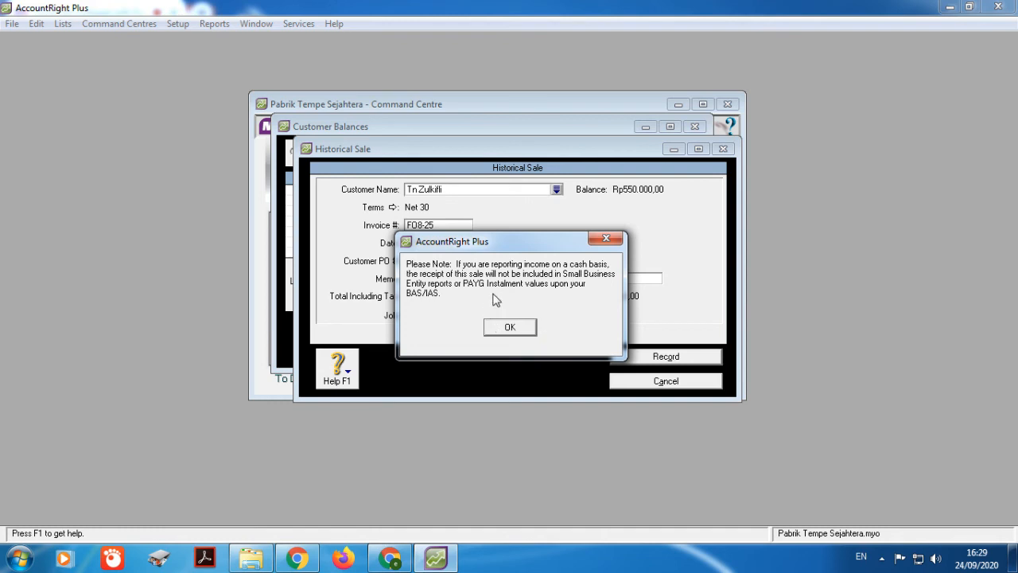
left_click(510, 329)
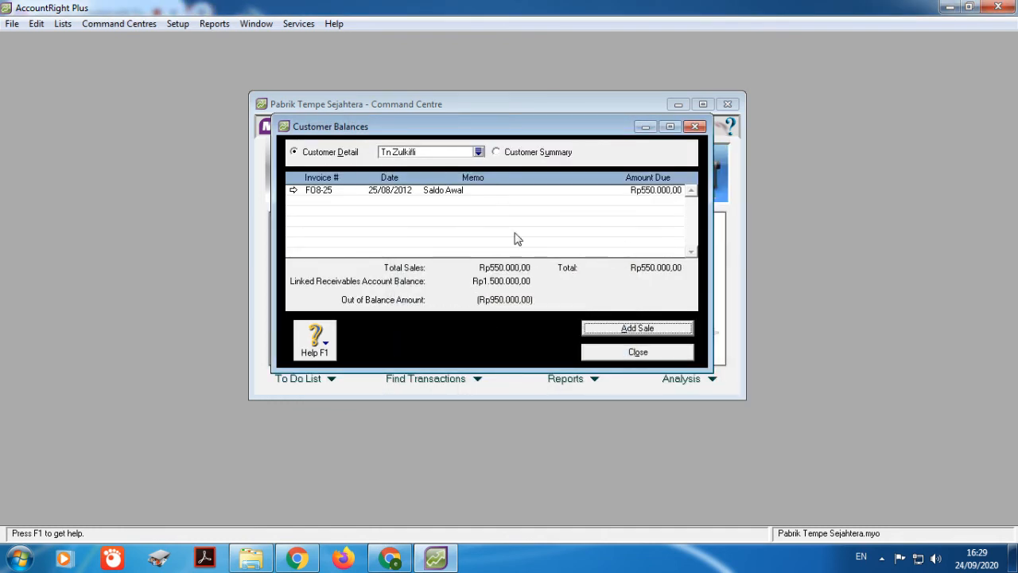
Step: Choose the second customer in Customer Balances and start a historical sale for them
left_click(479, 152)
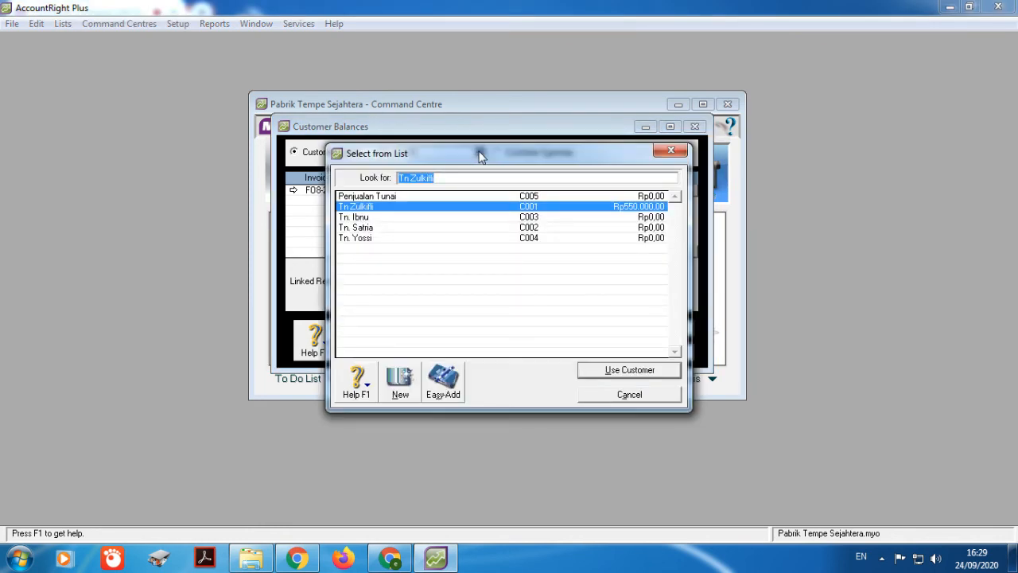
left_click(436, 228)
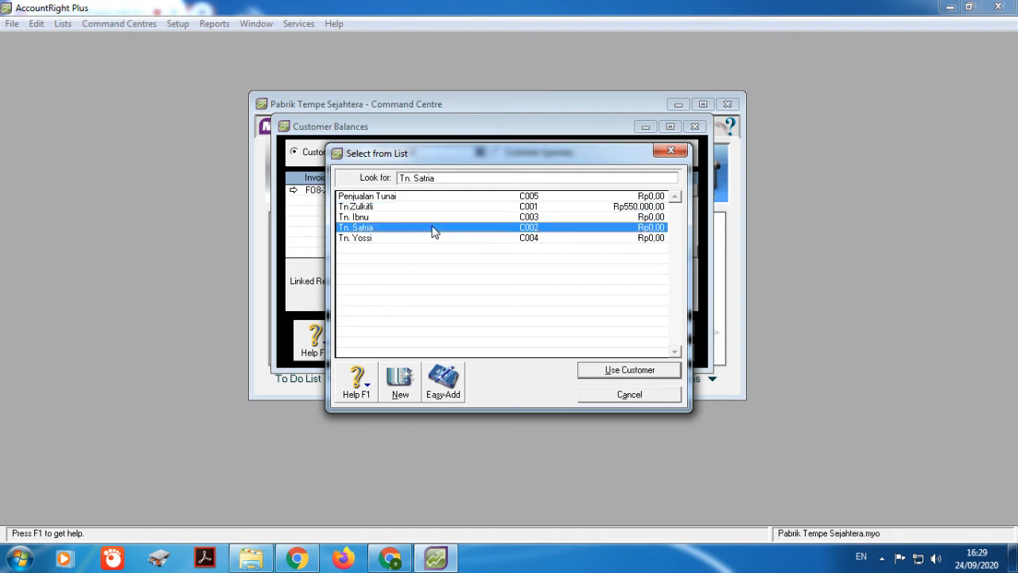
left_click(637, 370)
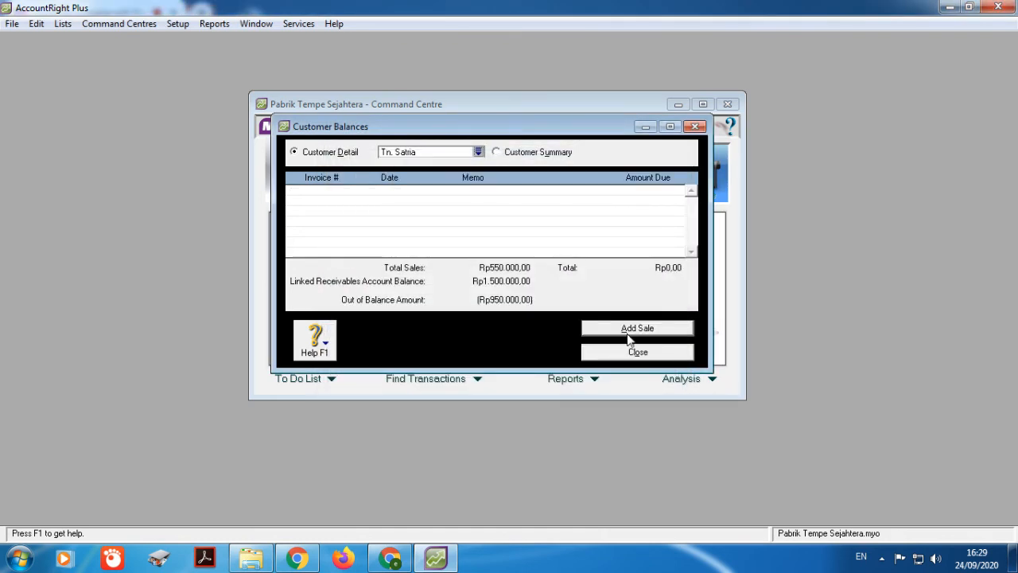
left_click(629, 331)
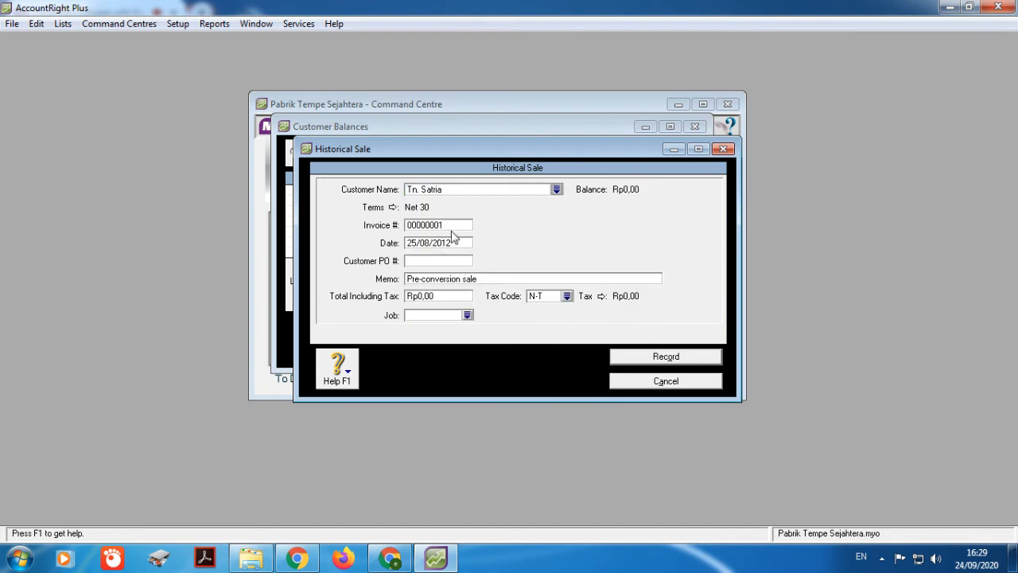
Step: Record invoice F08-30 dated 30/08/2012, memo 'Saldo Awal', total Rp200.000,00
left_click(453, 224)
type("FO8-30")
left_click(439, 243)
type("30")
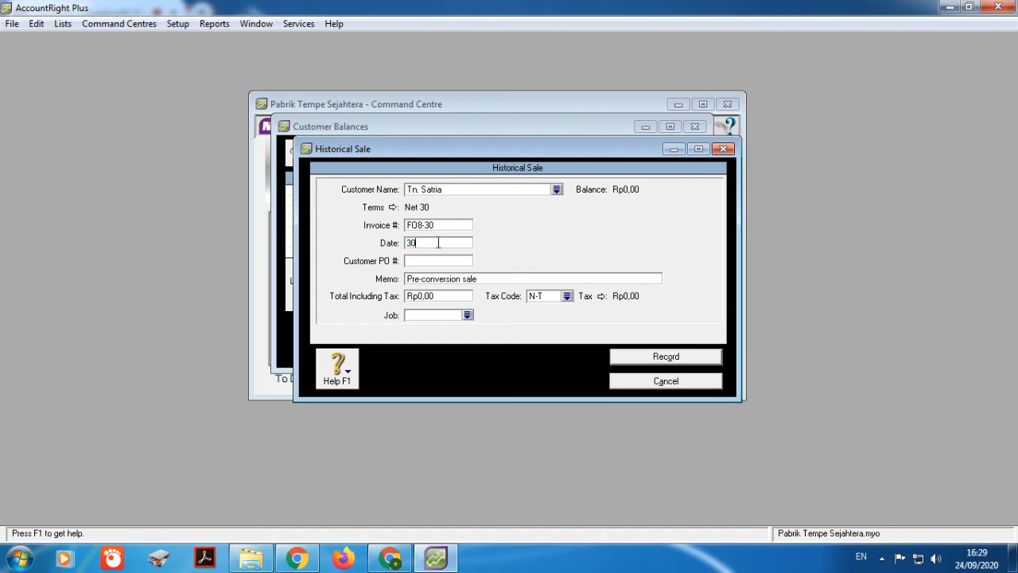
type("/08/2012")
left_click(466, 279)
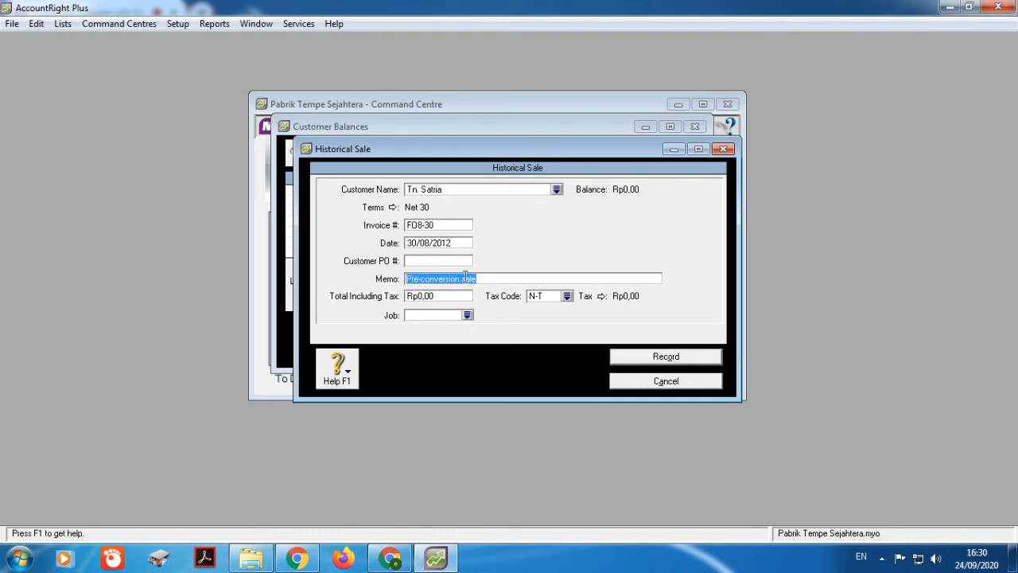
type("Saldo Awal")
left_click(469, 295)
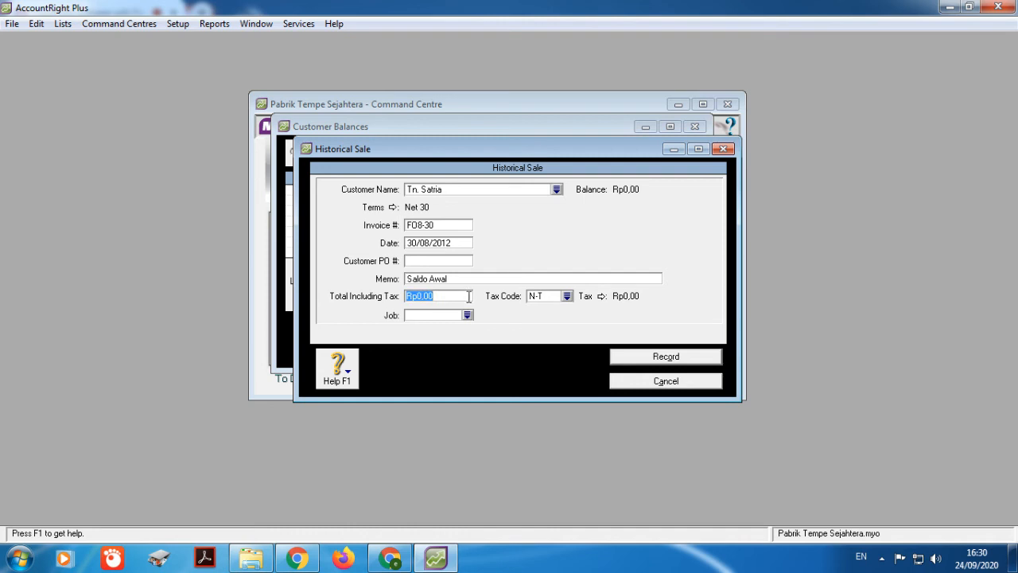
type("200000")
left_click(620, 357)
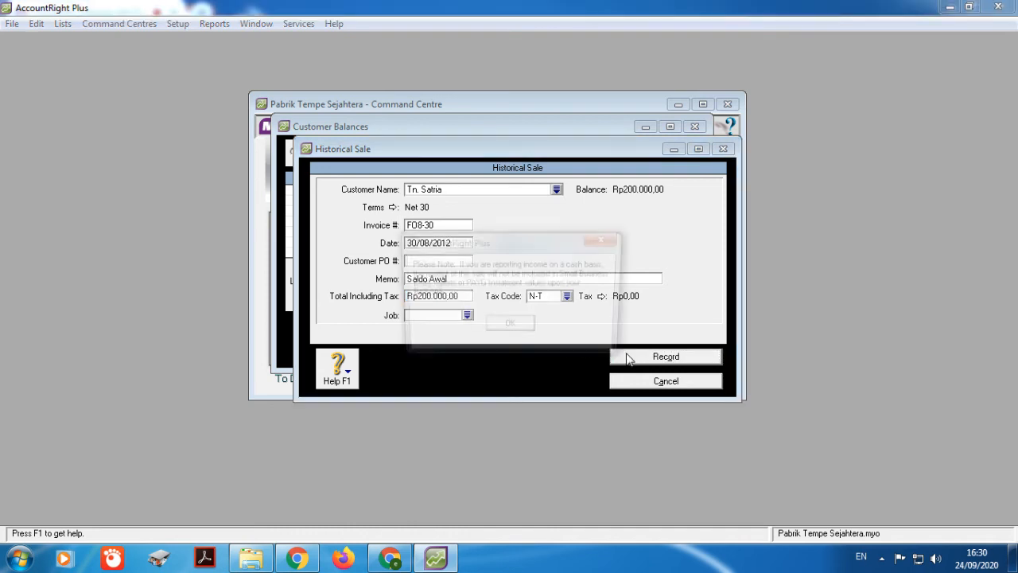
left_click(522, 329)
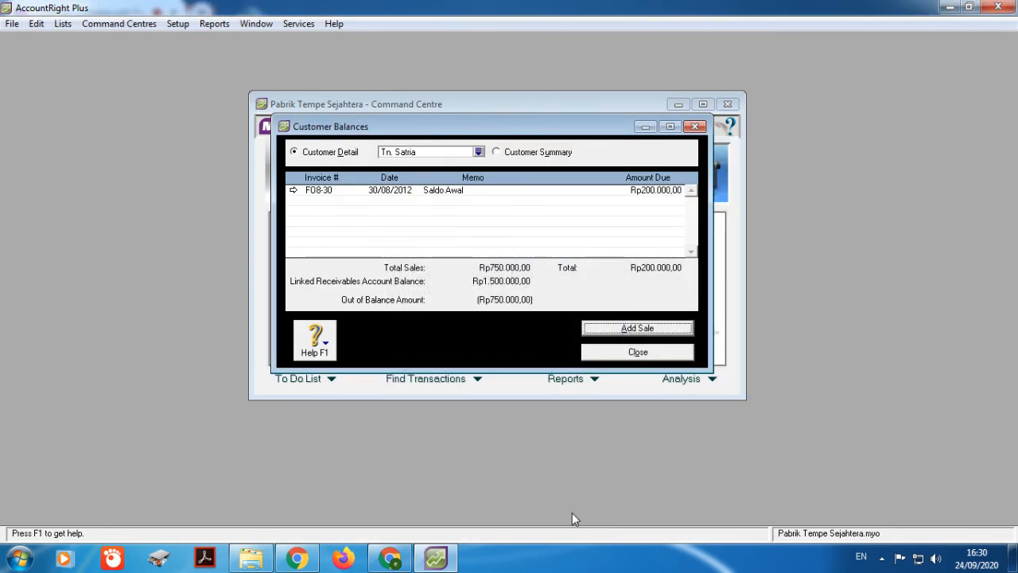
left_click(390, 558)
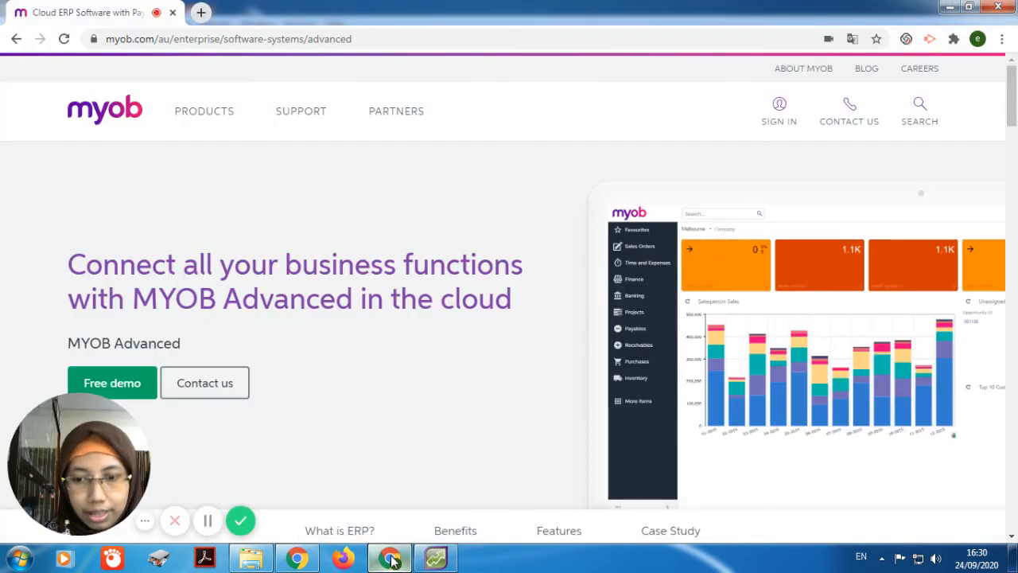
Step: Glance at the MYOB website in Chrome, then return to AccountRight
left_click(208, 520)
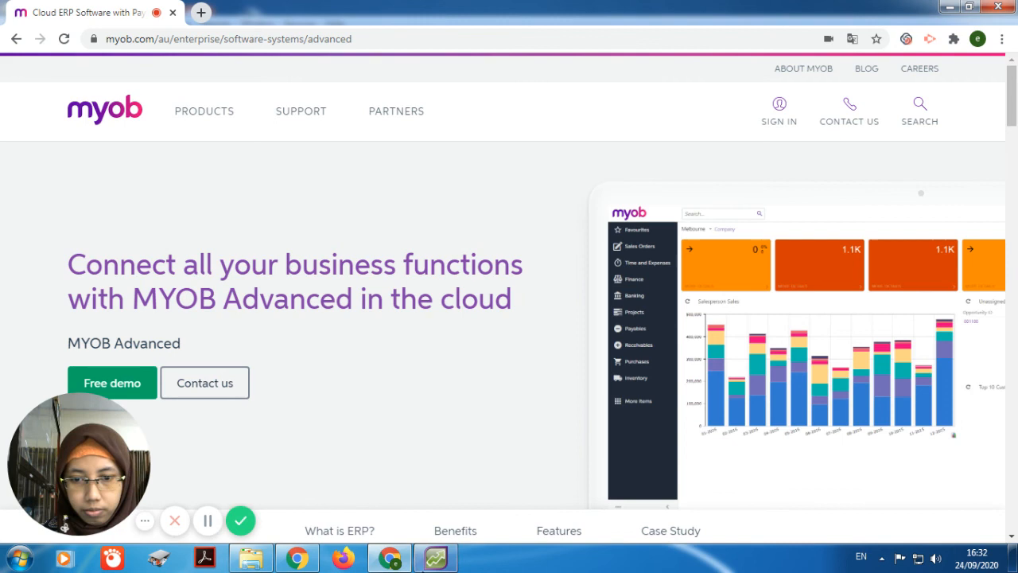
left_click(436, 558)
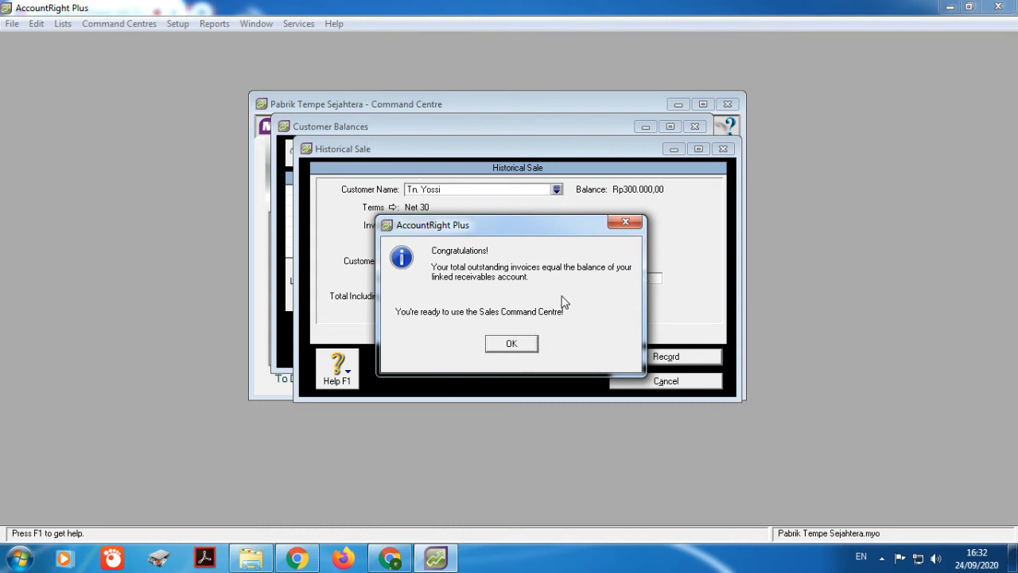
Step: Dismiss the balanced-receivables and cash-basis messages and close Customer Balances with Rp0,00 out of balance
left_click(520, 344)
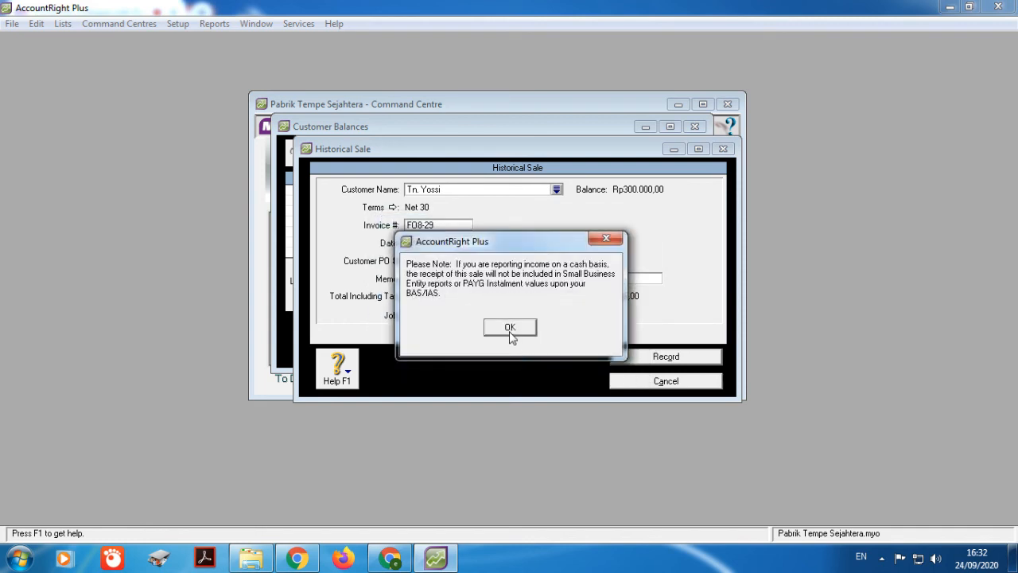
left_click(510, 327)
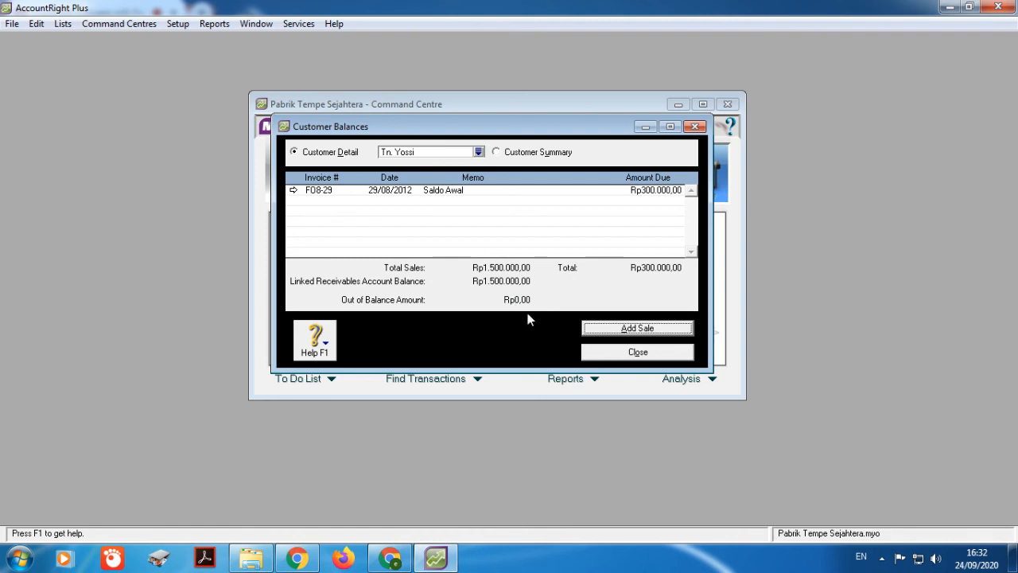
left_click(645, 356)
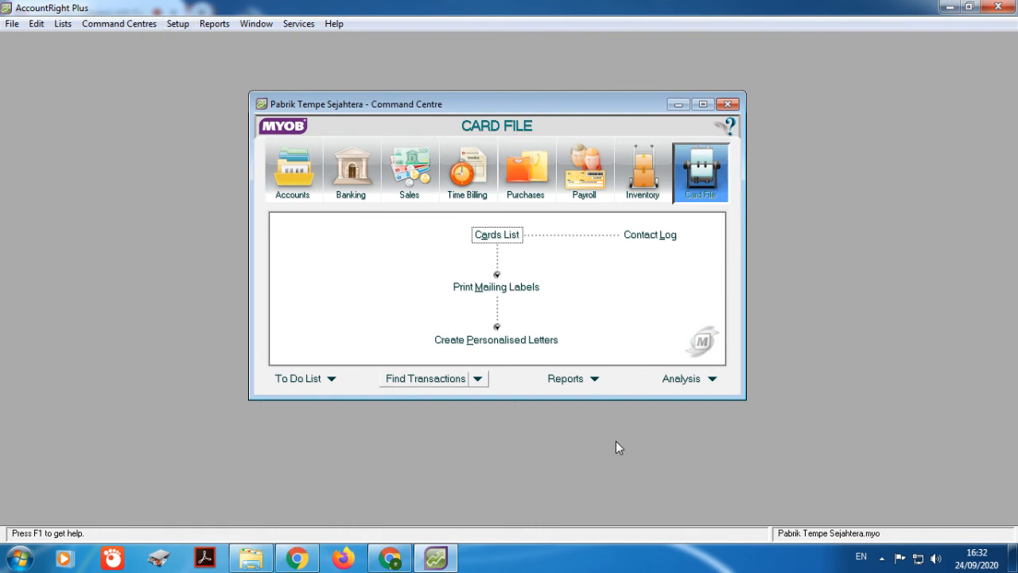
left_click(177, 24)
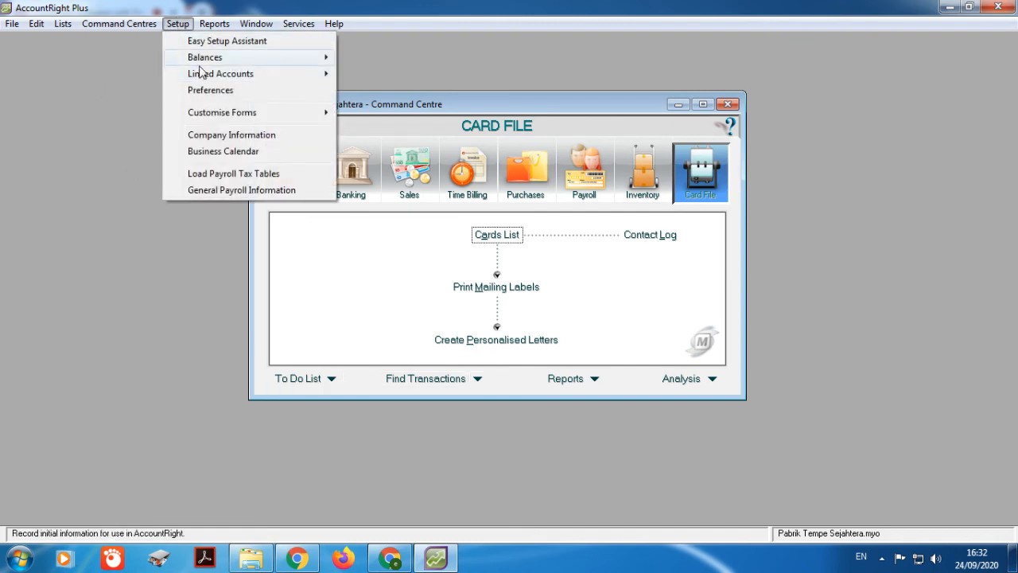
mouse_move(200, 59)
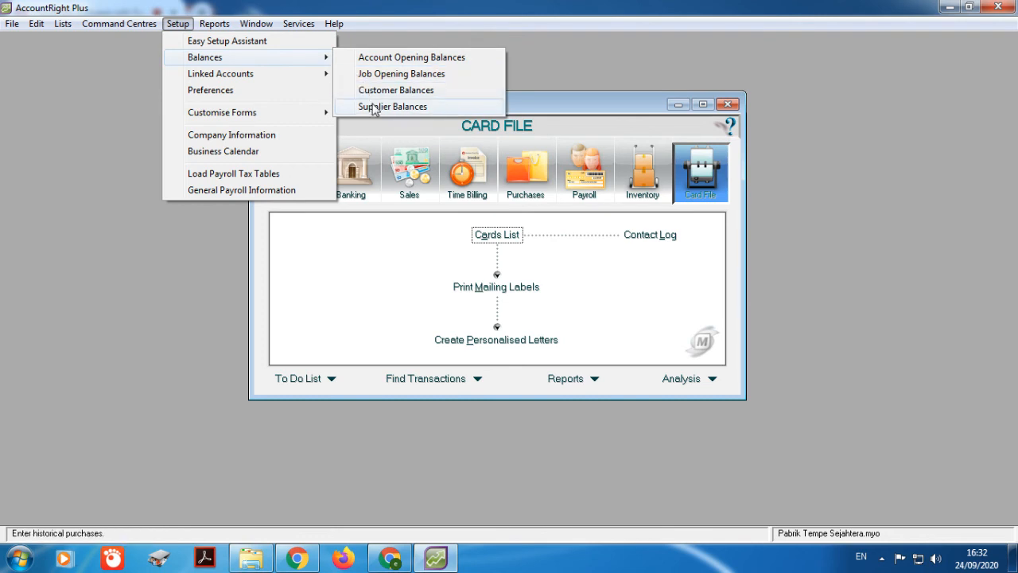
left_click(370, 106)
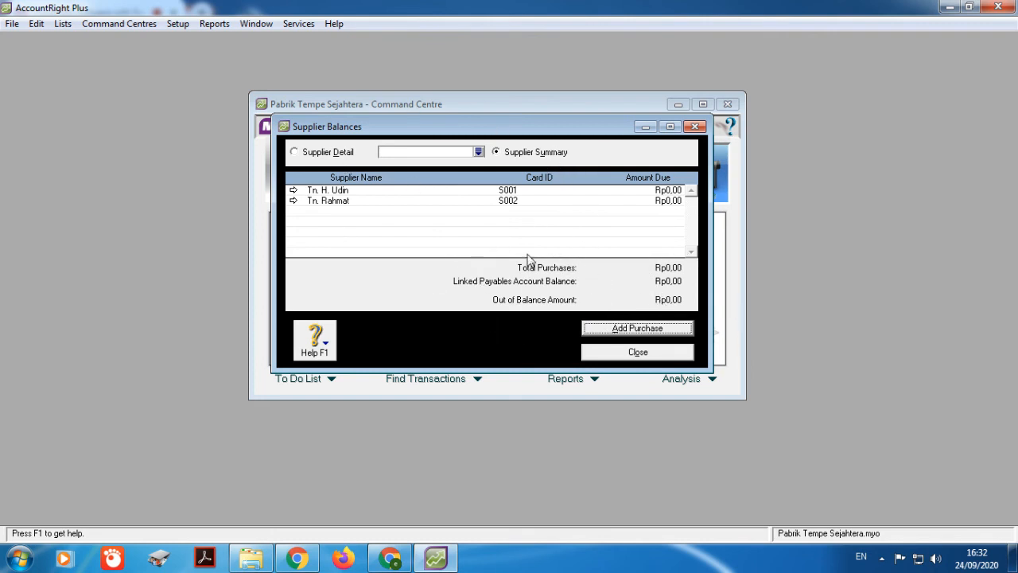
left_click(607, 356)
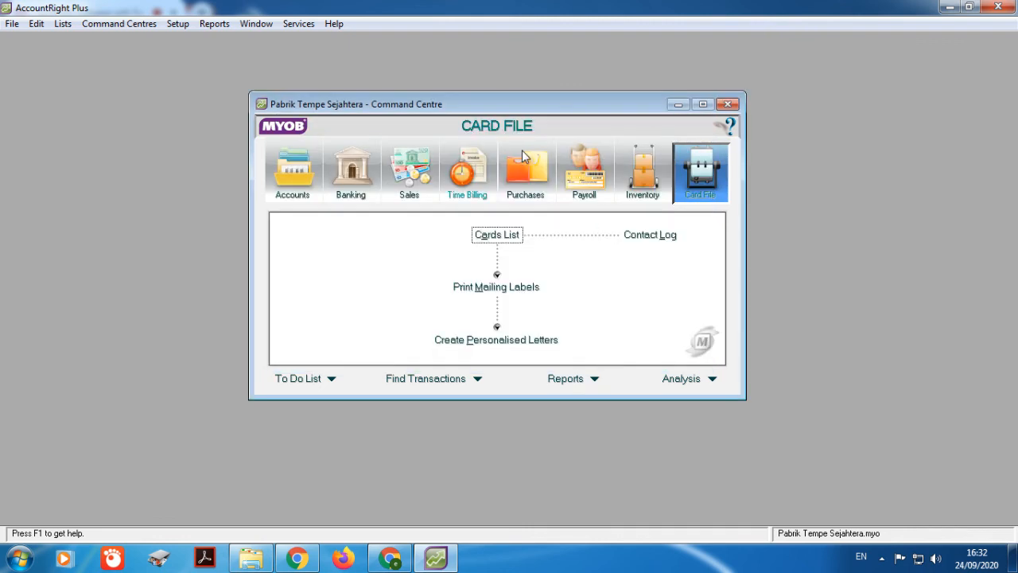
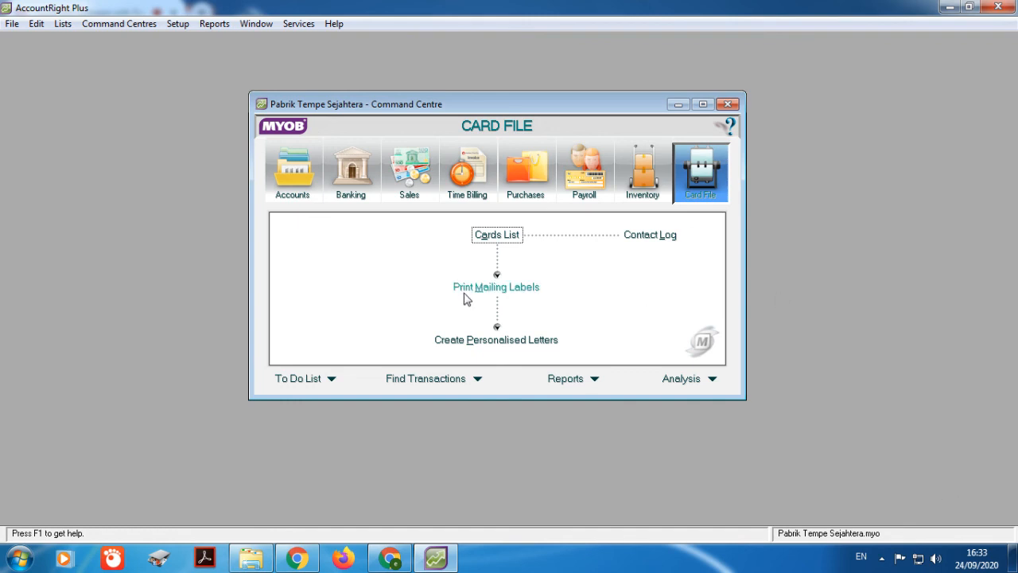
Step: Display the five customer cards, with phone numbers and balances, in the Cards List
left_click(485, 237)
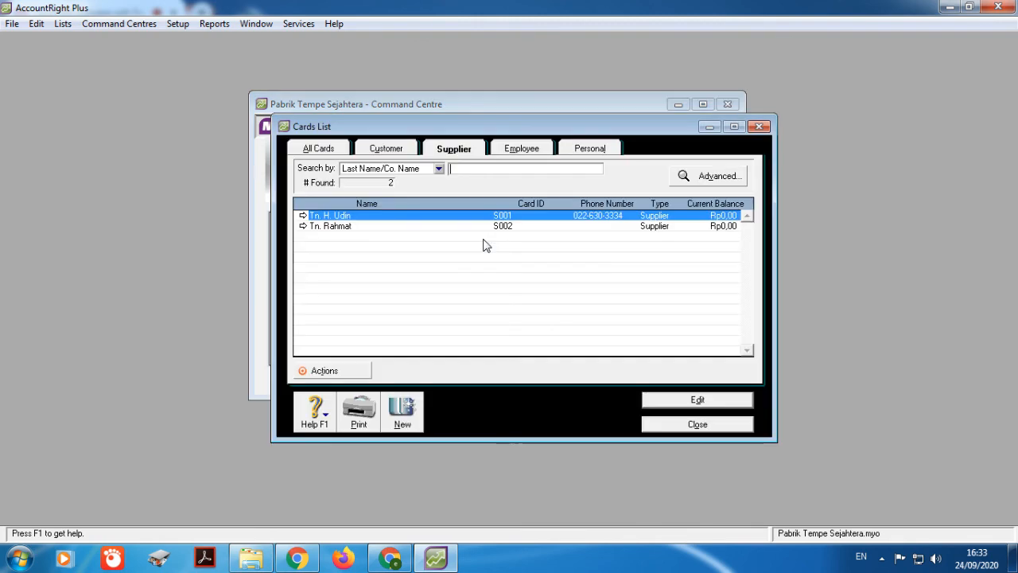
left_click(398, 152)
left_click(759, 126)
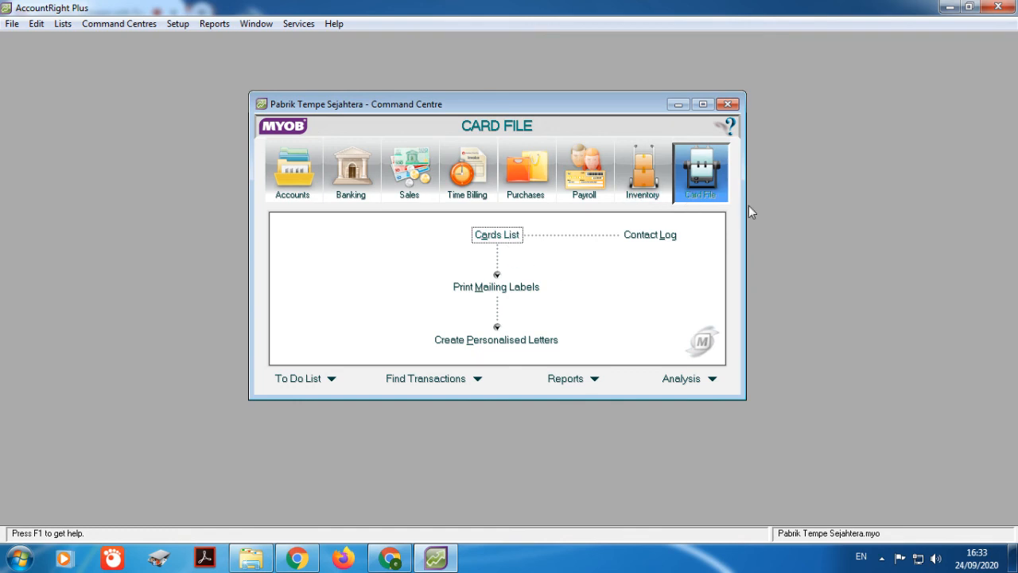
left_click(510, 235)
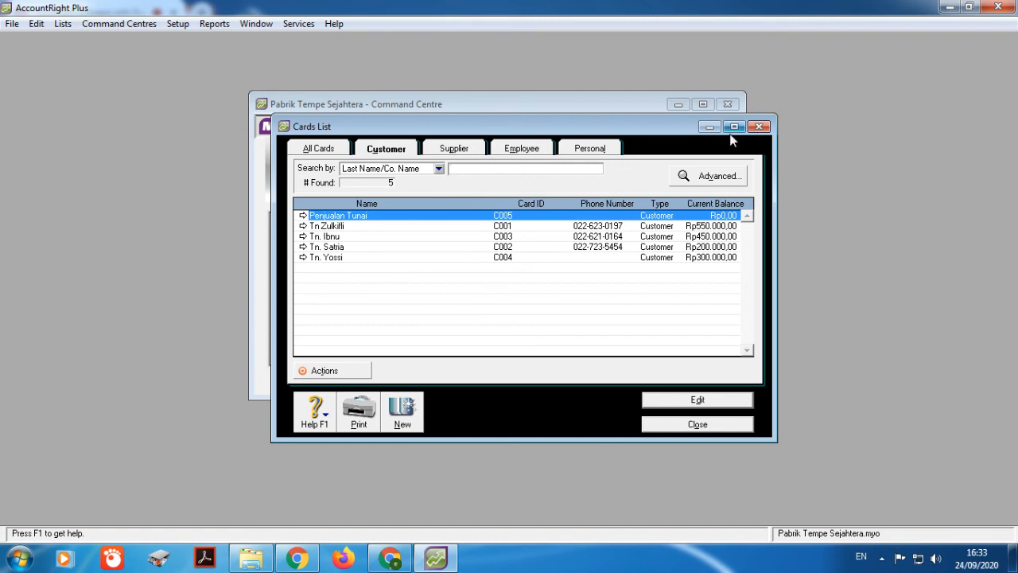
left_click(451, 150)
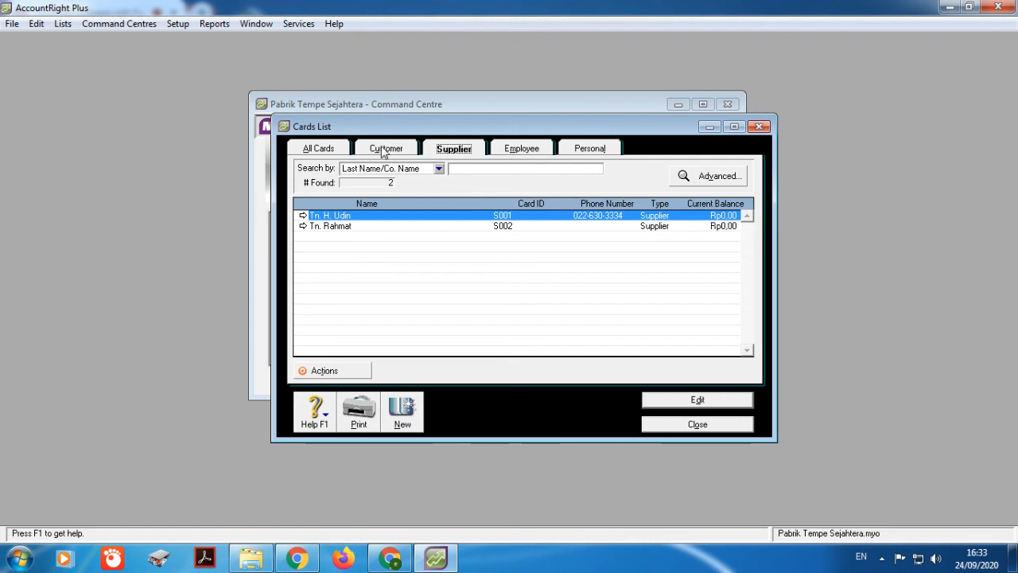
left_click(384, 151)
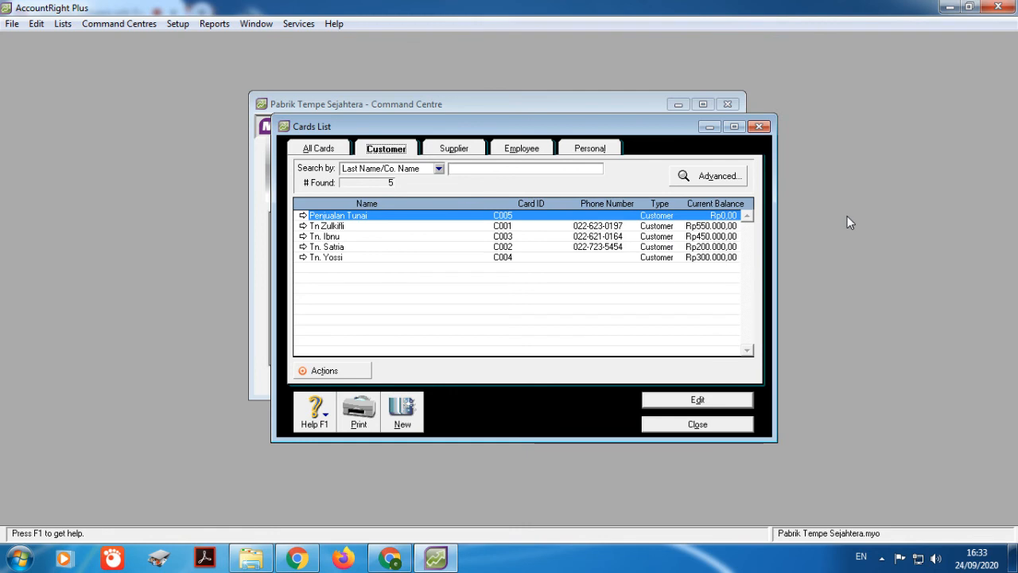
left_click(472, 168)
left_click(18, 558)
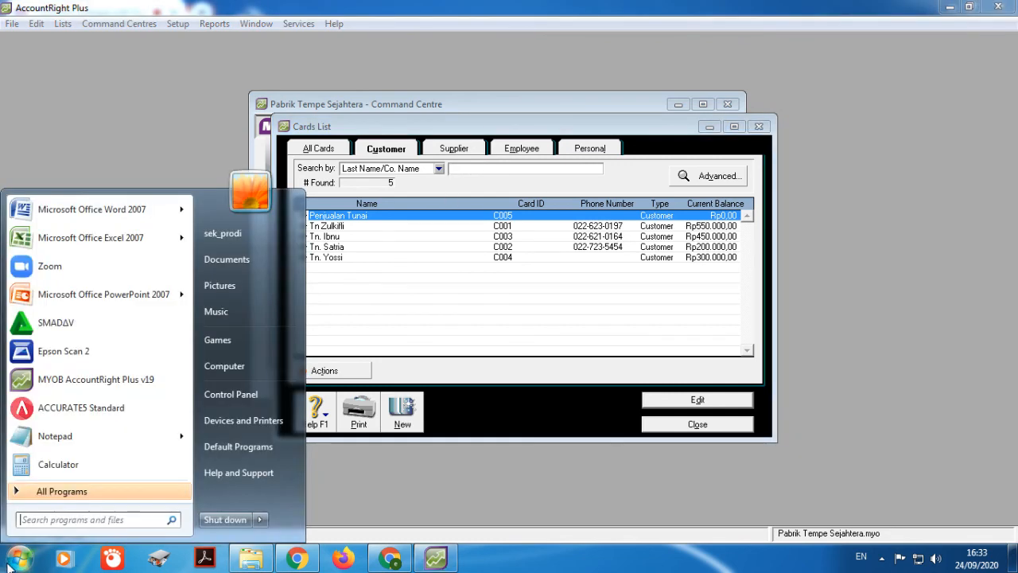
Step: Start a Word 2007 document with 'Nama:', 'NPM:' and 'No. Absen:' on separate lines
left_click(74, 209)
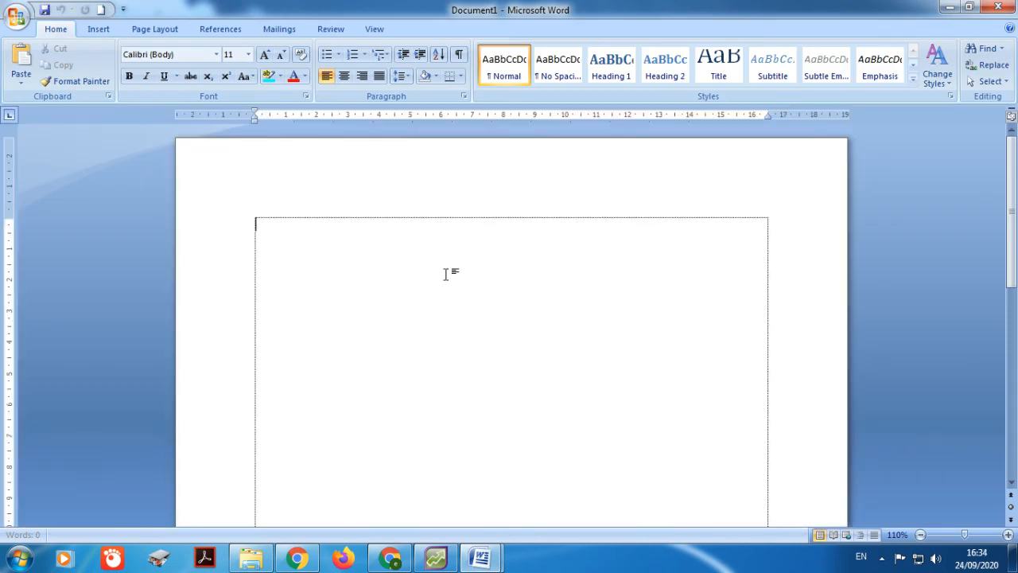
type("Nama")
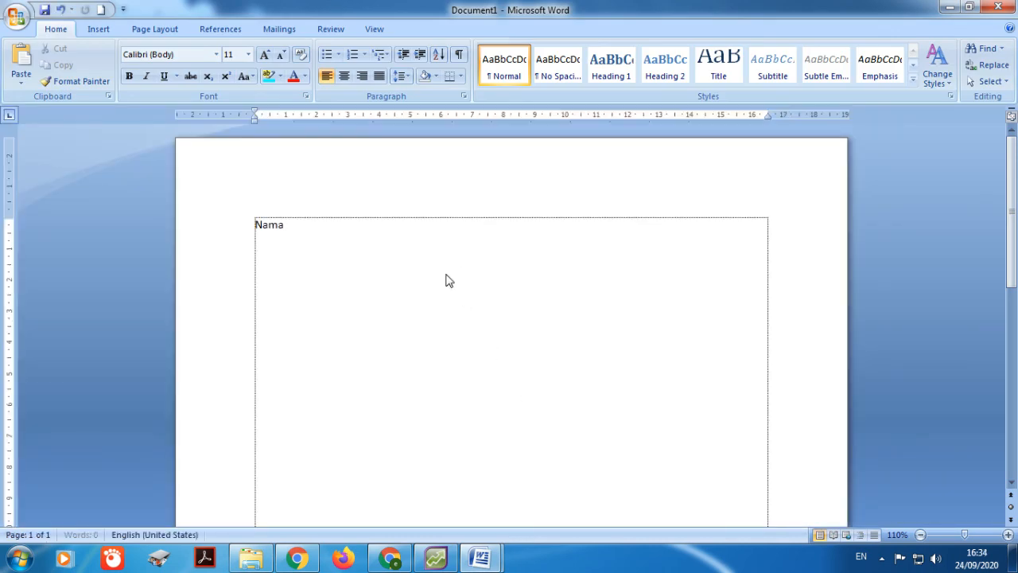
type(":")
key("Return")
type("NP")
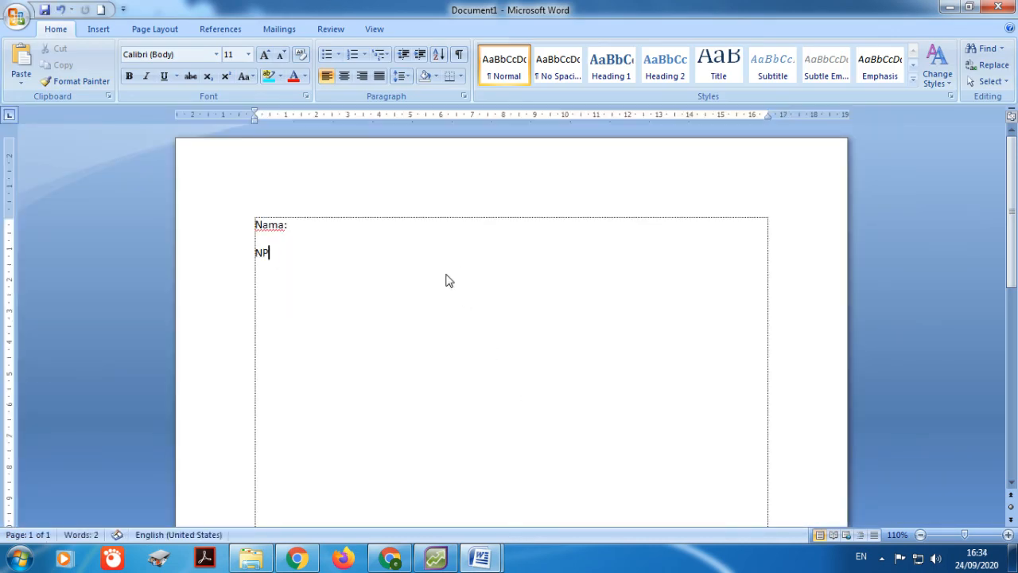
type("M:")
key("Return")
type("No. Absen:")
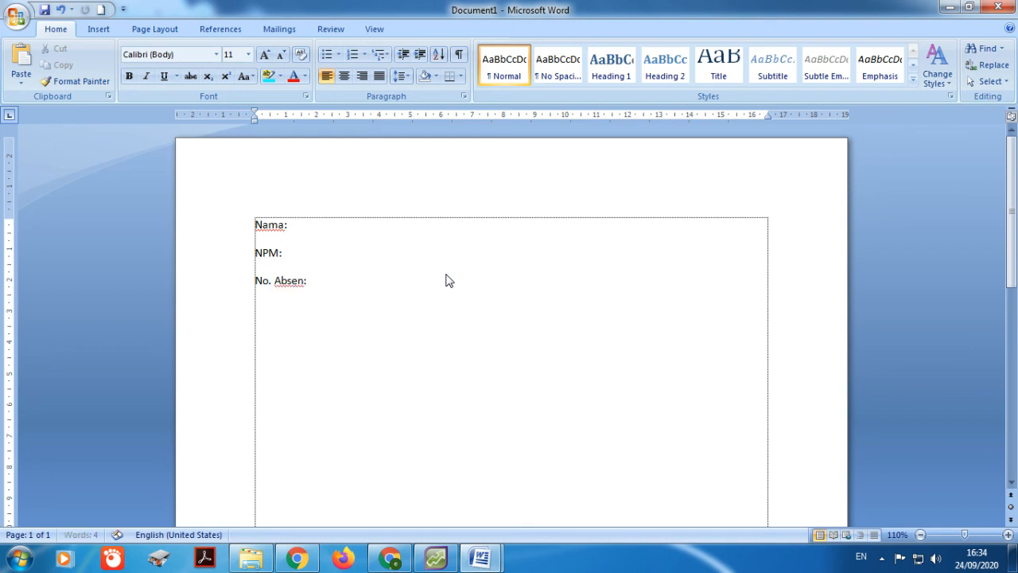
key("Return")
Step: Add the heading 'Tugas Pertemuan 2', correcting the 'Tuggas' typo
type("Tuggas Pertemua")
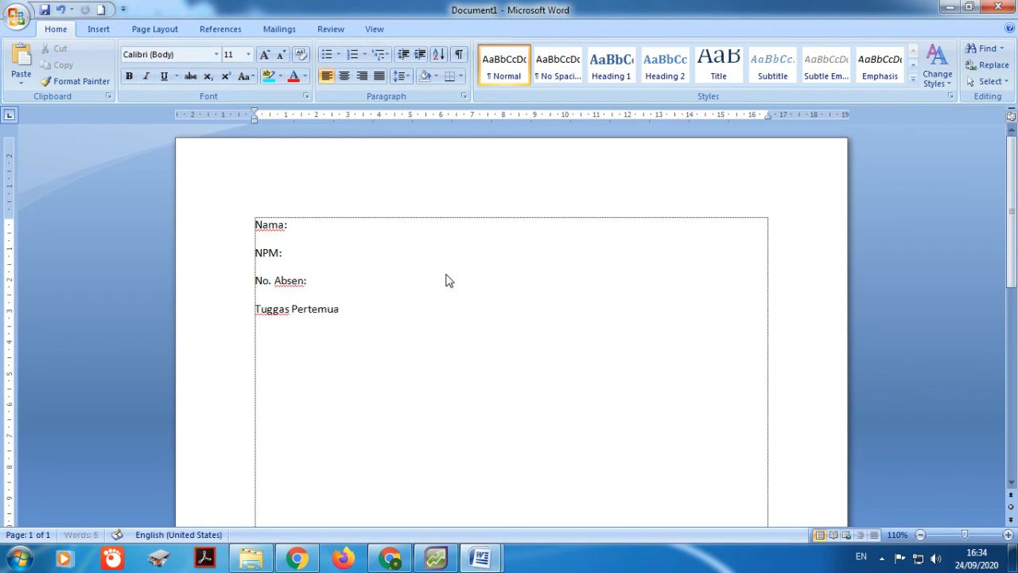
type("n 2")
left_click(278, 310)
key("BackSpace")
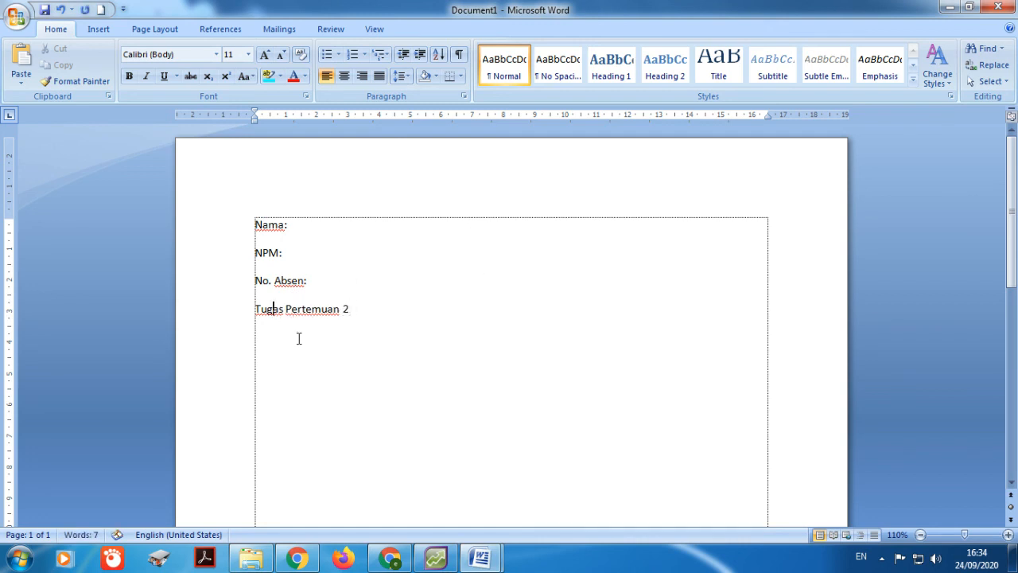
key("Down")
Step: Crop the pasted screenshot down to just the customer Cards List window
left_click(447, 417)
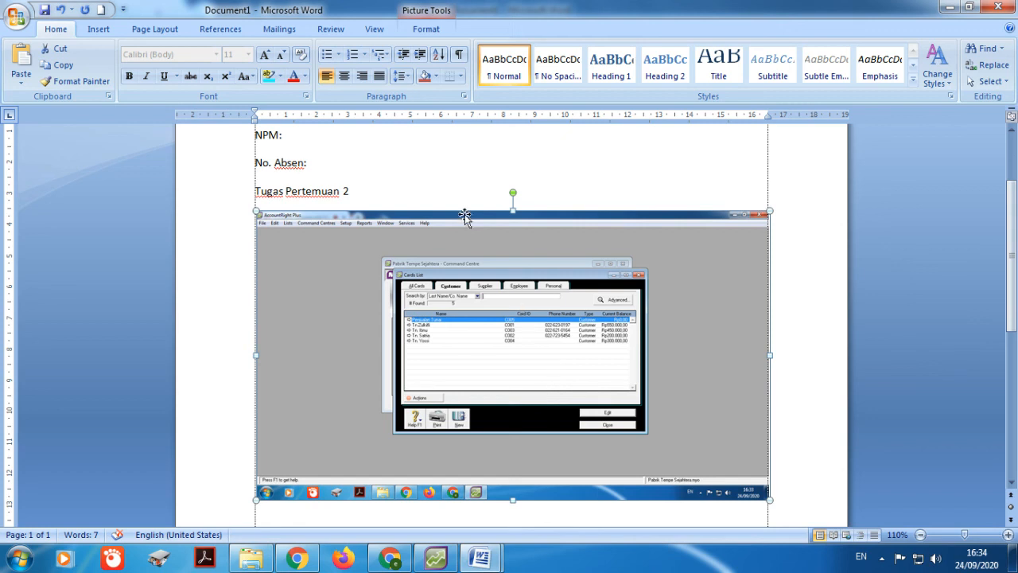
left_click(426, 29)
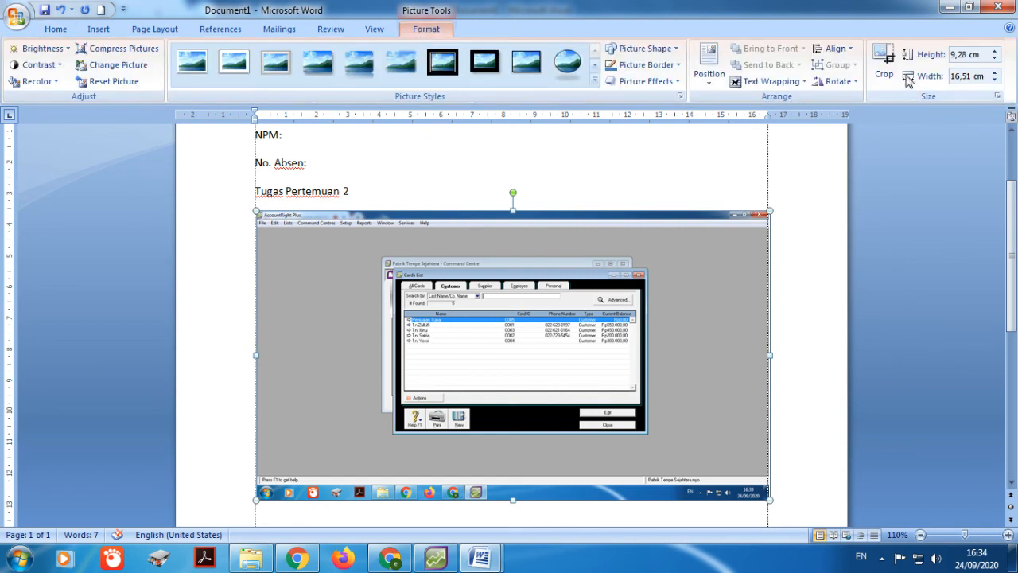
left_click(885, 59)
left_click_drag(762, 493, 647, 434)
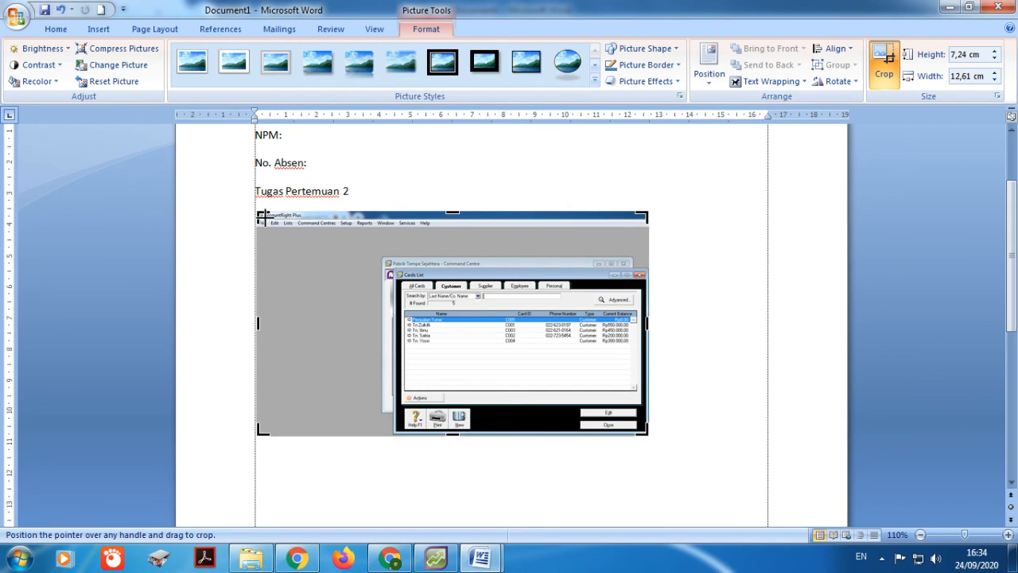
left_click_drag(259, 214, 381, 254)
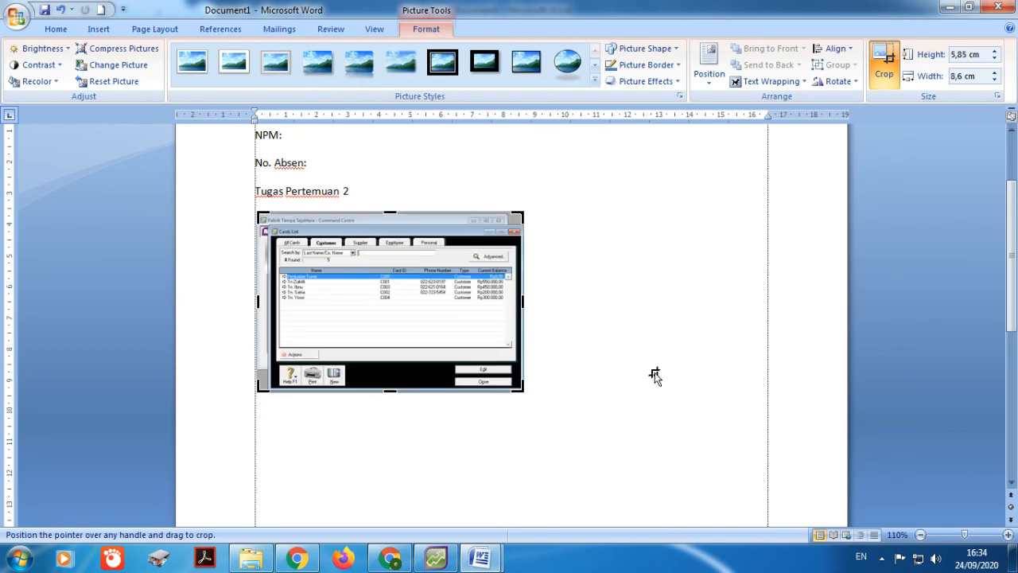
left_click(637, 374)
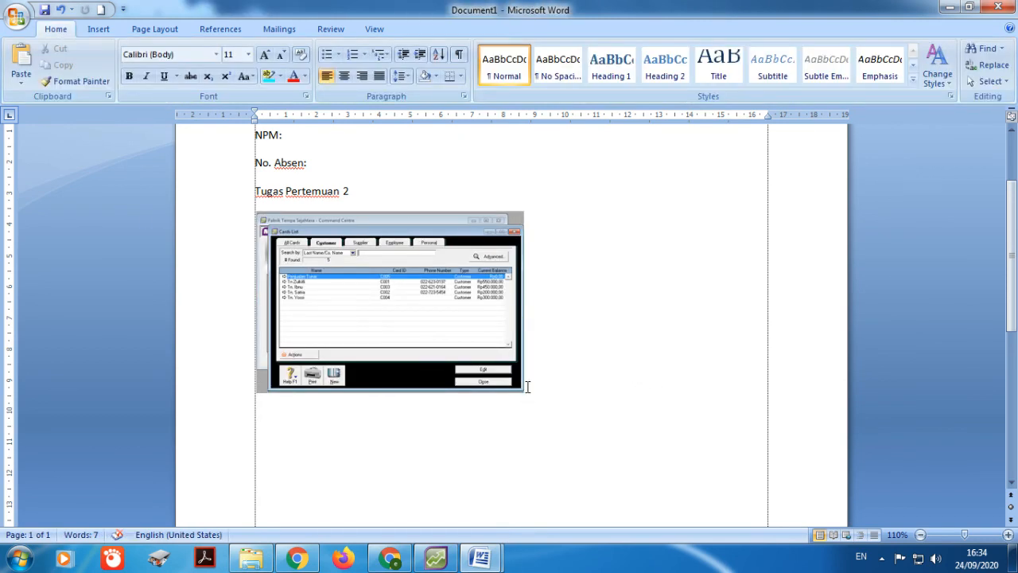
Step: Enlarge the cropped customer list screenshot and start a new line below it
left_click(525, 388)
left_click_drag(524, 393, 610, 435)
left_click(643, 435)
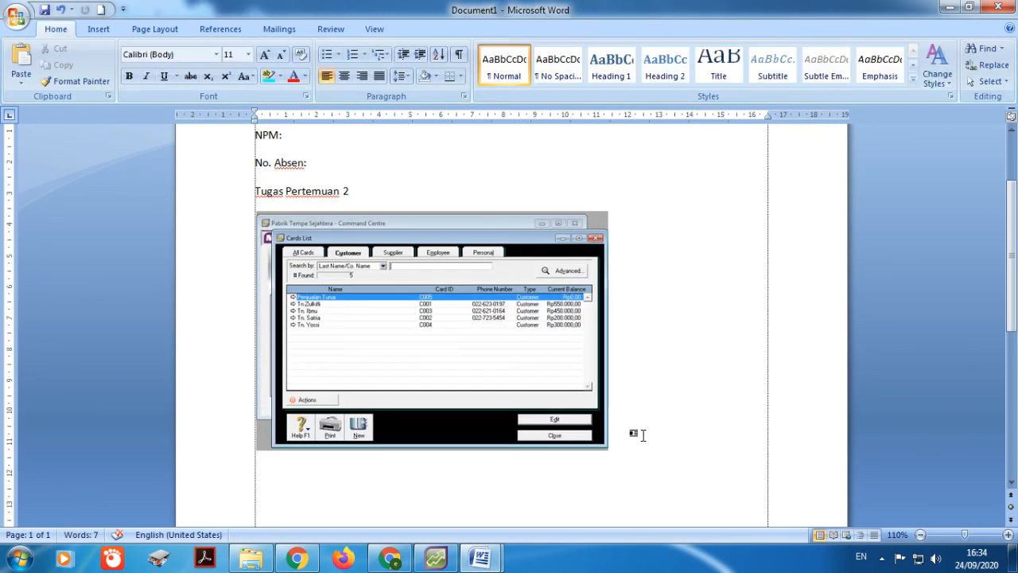
key("Return")
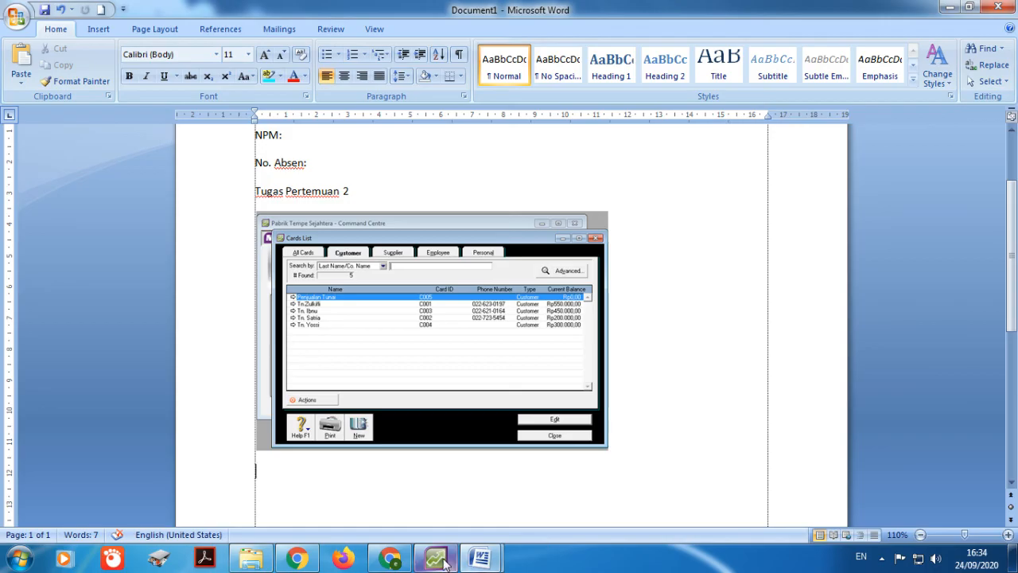
left_click(443, 563)
Step: Paste a screenshot of the supplier Cards List into the Word document
left_click(457, 151)
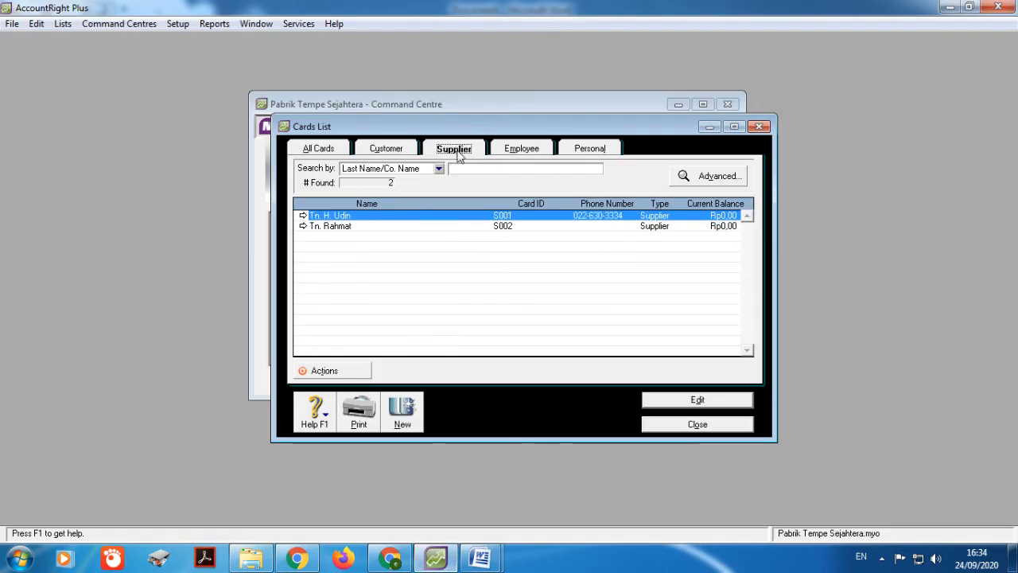
left_click(469, 168)
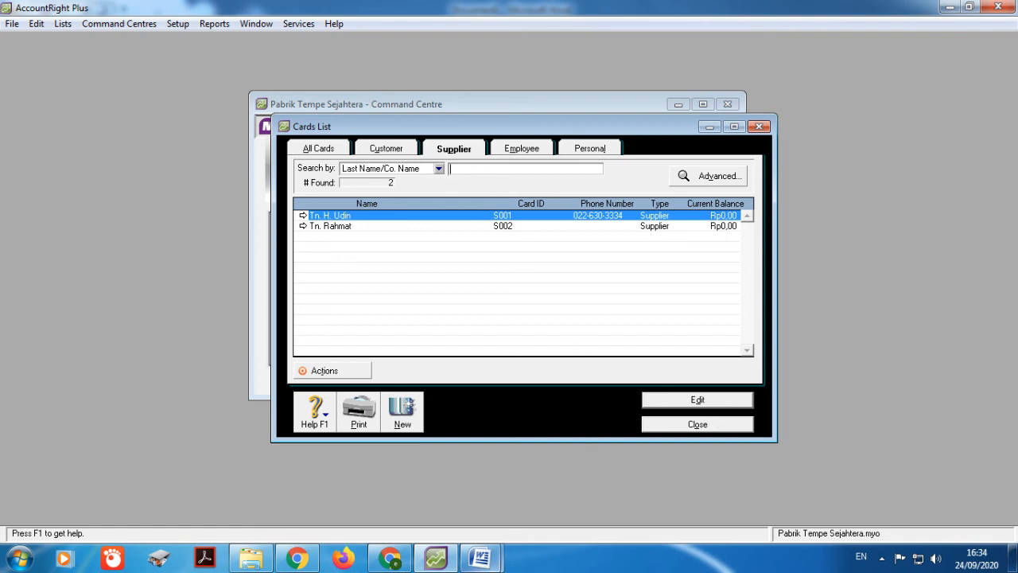
left_click(479, 559)
left_click(602, 516)
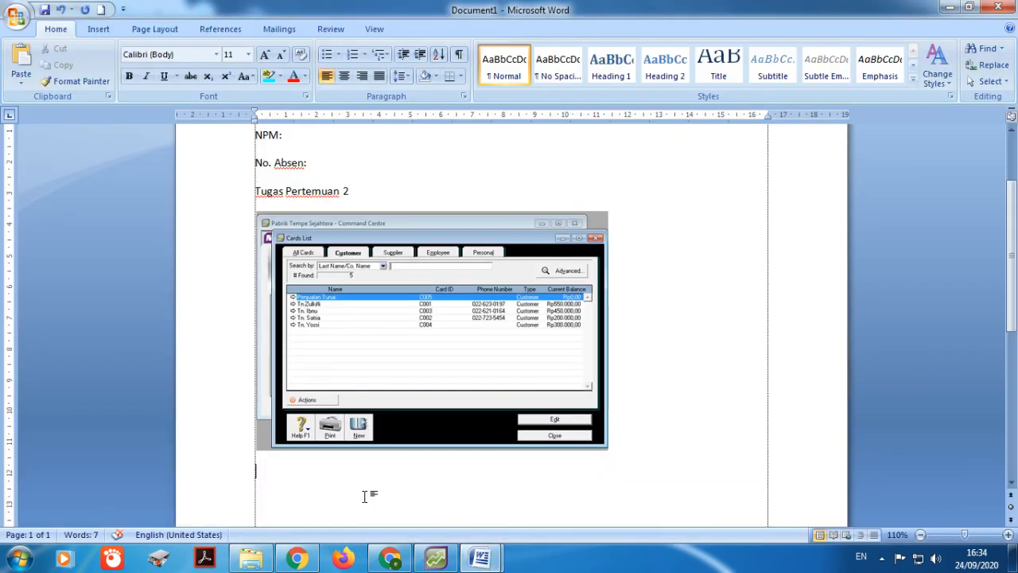
key("ctrl+v")
Step: Crop the supplier screenshot down to just the Cards List window
left_click(466, 427)
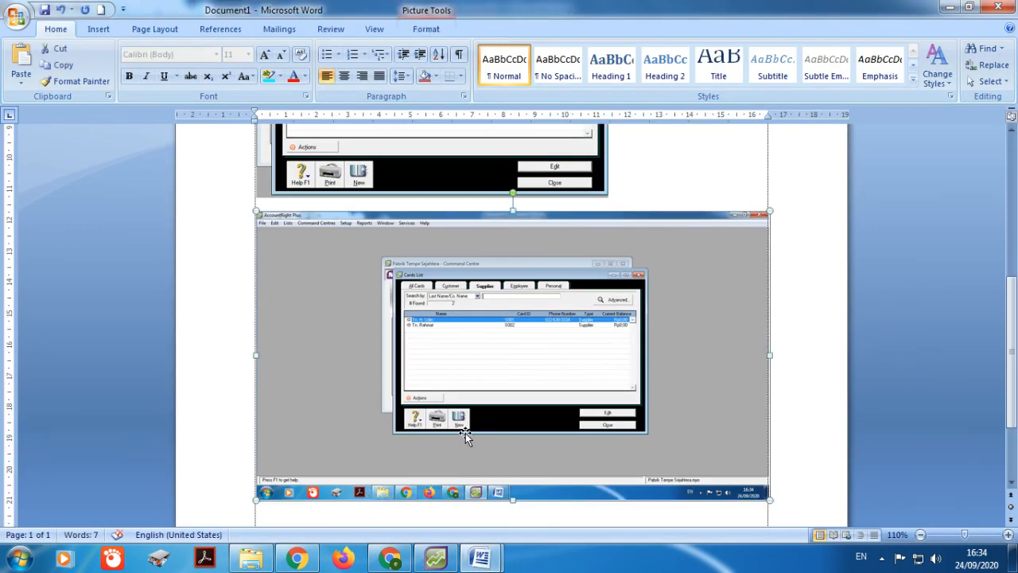
left_click(434, 30)
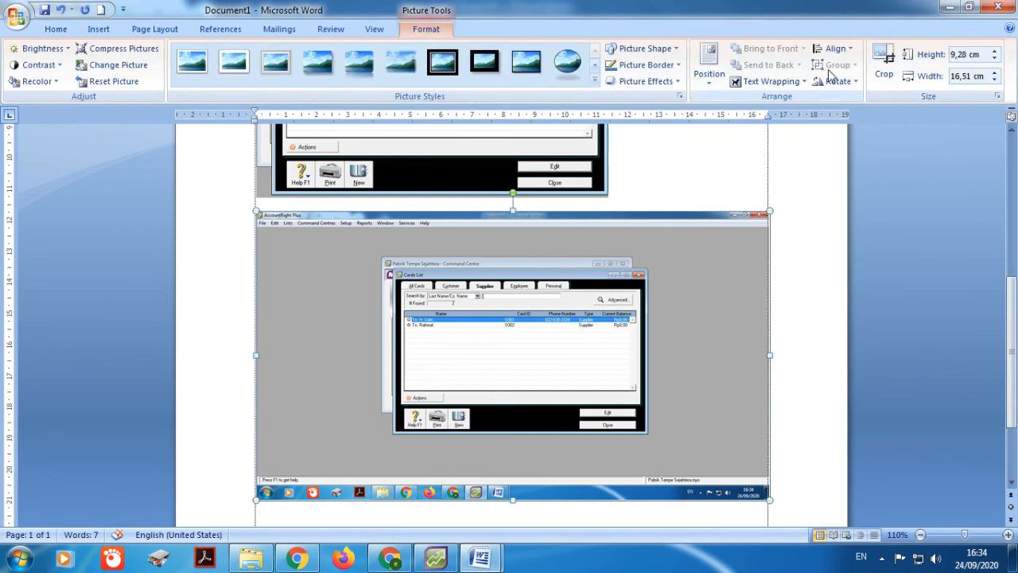
left_click(883, 64)
left_click_drag(765, 499, 649, 436)
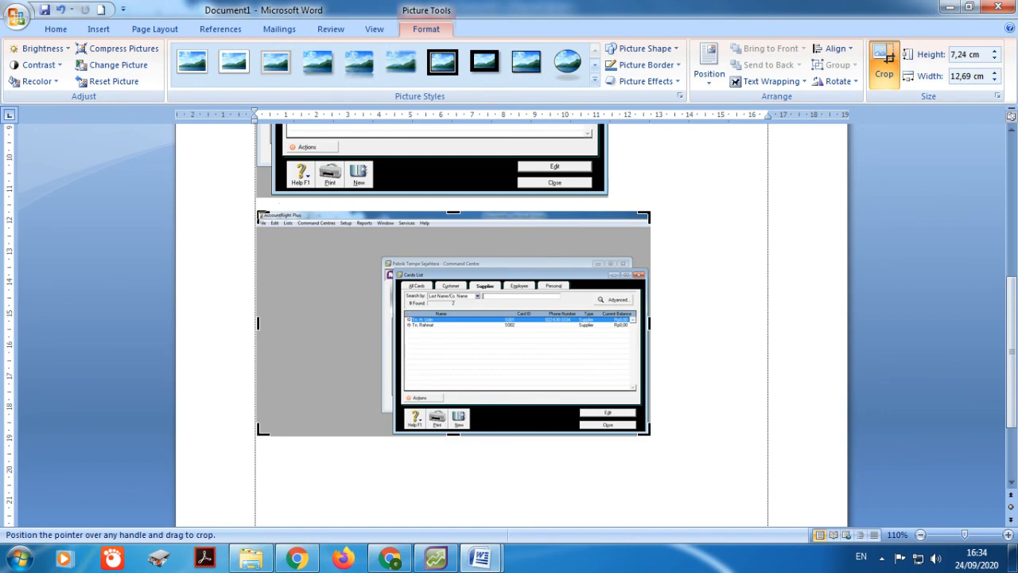
left_click_drag(261, 214, 381, 258)
left_click(639, 427)
Step: Enlarge the supplier screenshot to match the customer one above
left_click(517, 379)
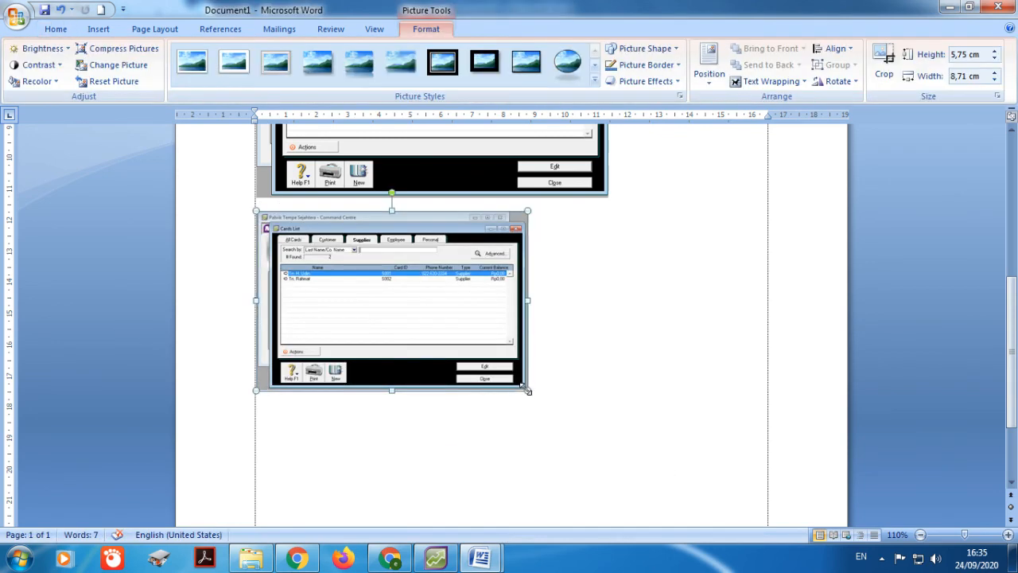
left_click_drag(527, 393, 609, 442)
left_click(683, 436)
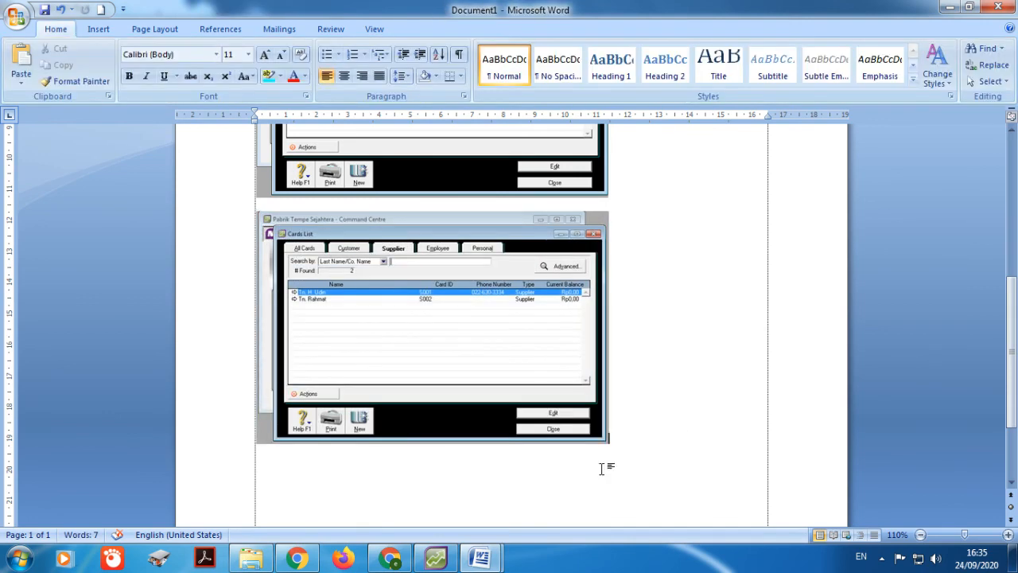
scroll(602, 470, "down", 3)
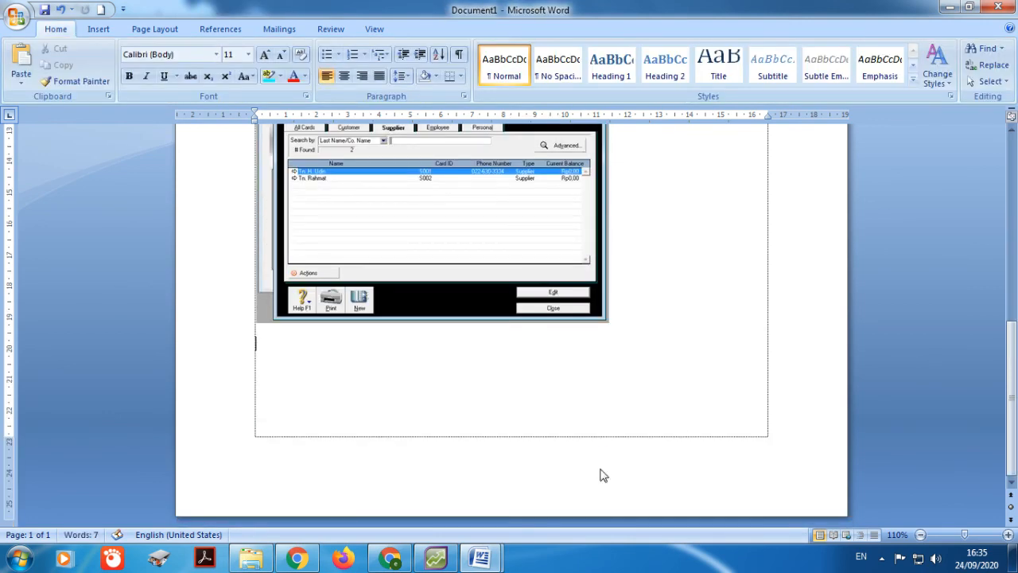
left_click(450, 552)
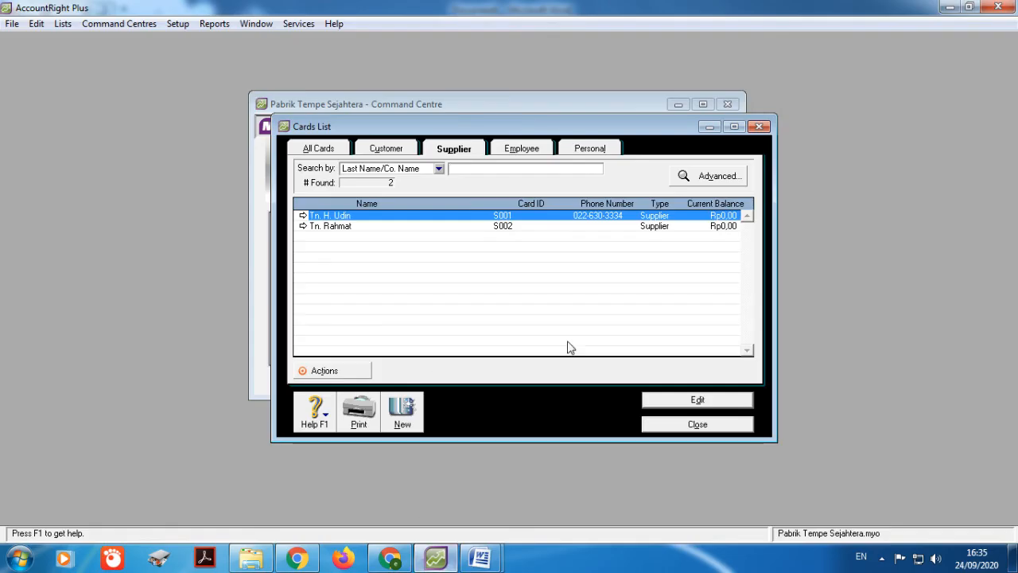
Step: Close the supplier Cards List and show the six-item Inventory Items List
left_click(663, 420)
left_click(637, 199)
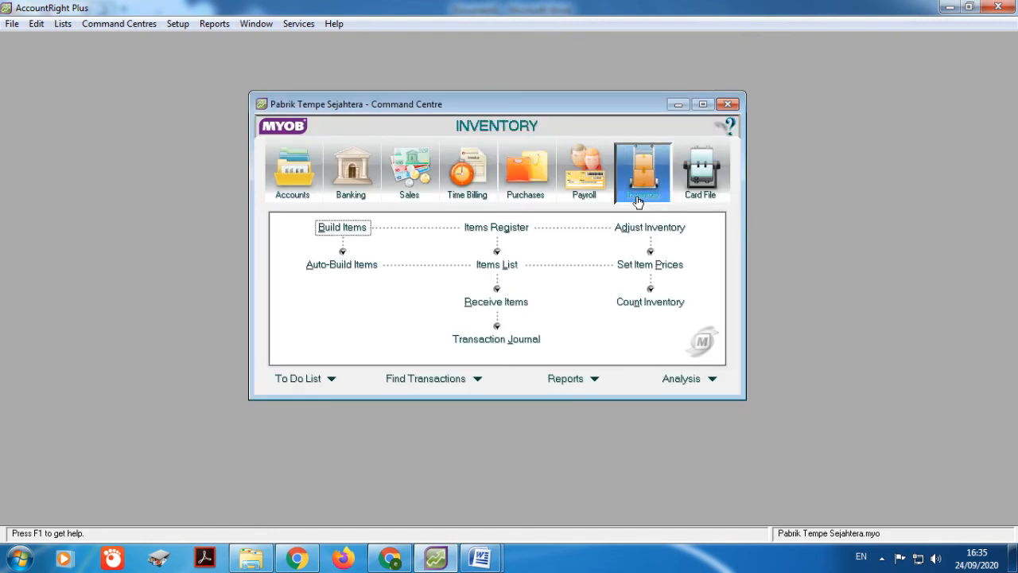
left_click(507, 266)
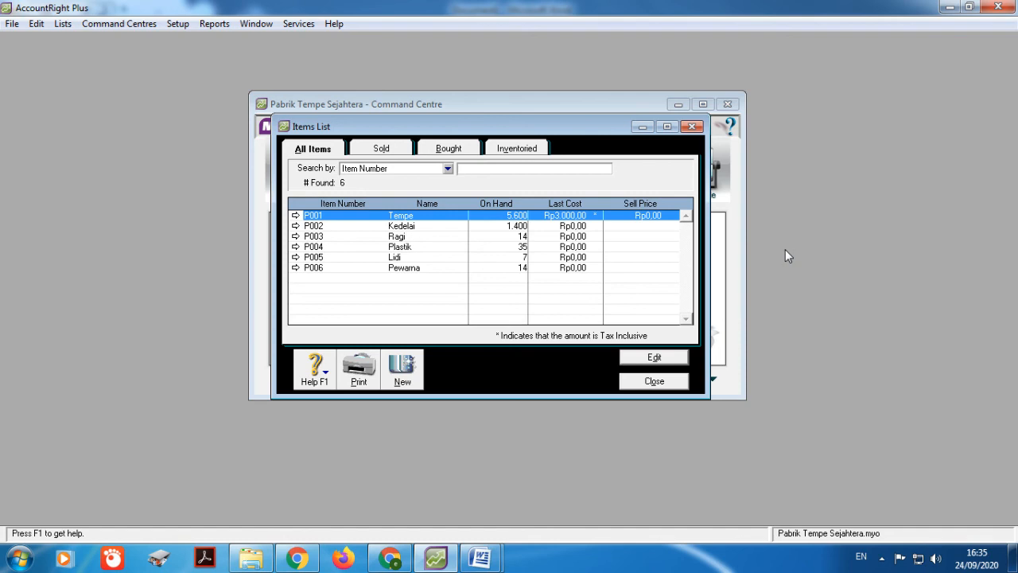
mouse_move(482, 559)
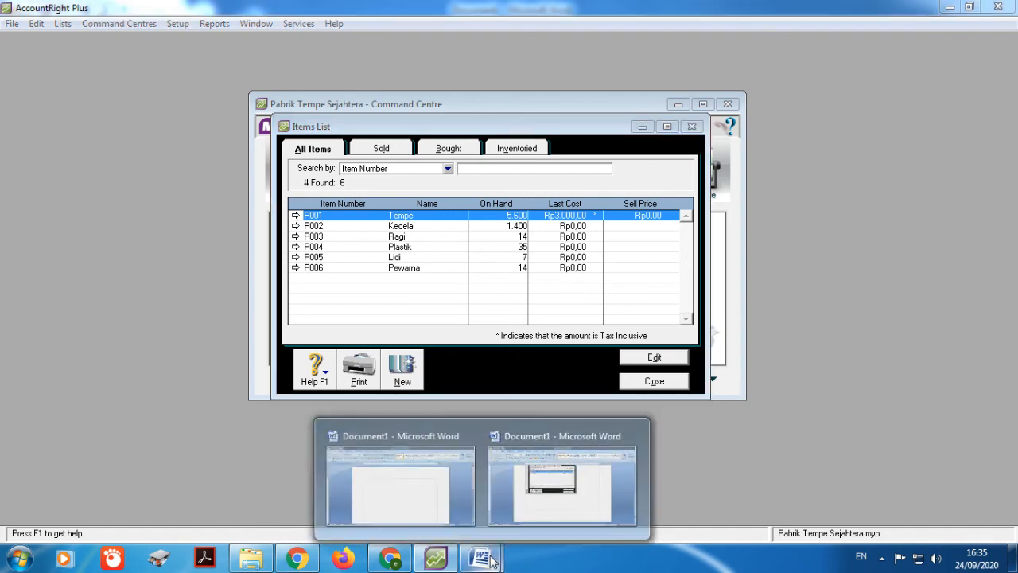
left_click(565, 469)
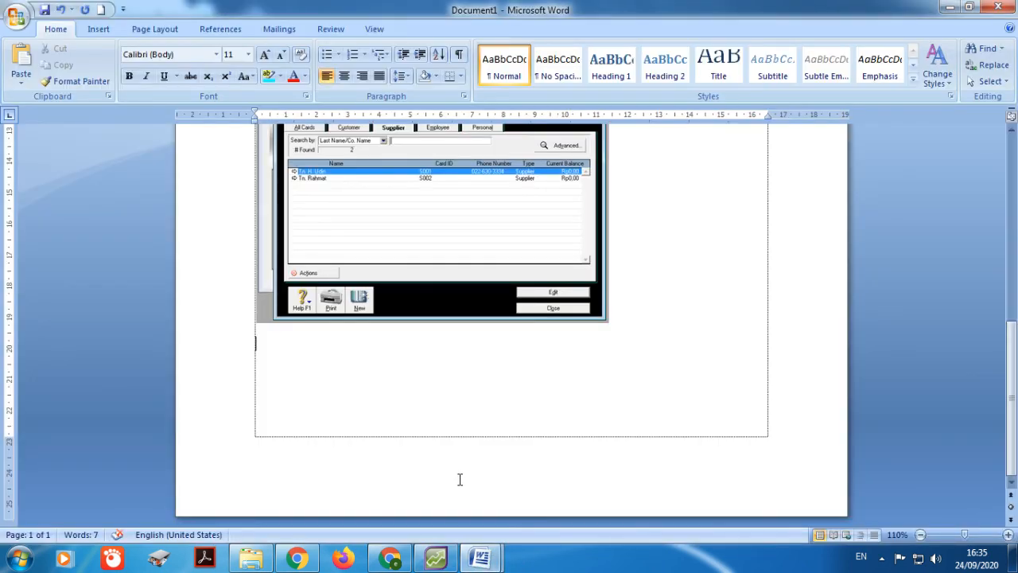
Step: Paste the Items List screenshot on page 2 and crop it to the MYOB window
key("ctrl+v")
left_click(462, 402)
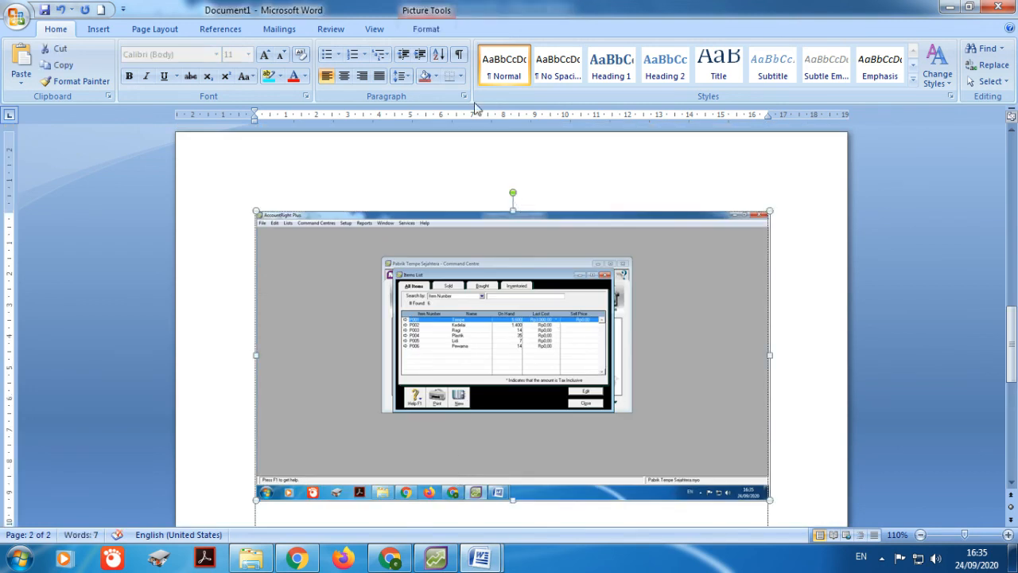
left_click(436, 31)
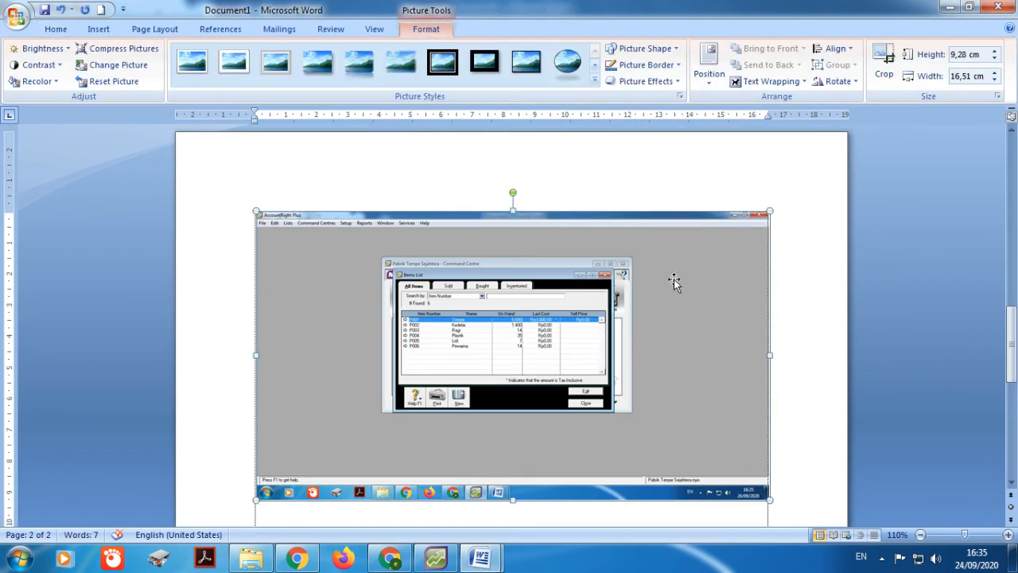
left_click(884, 62)
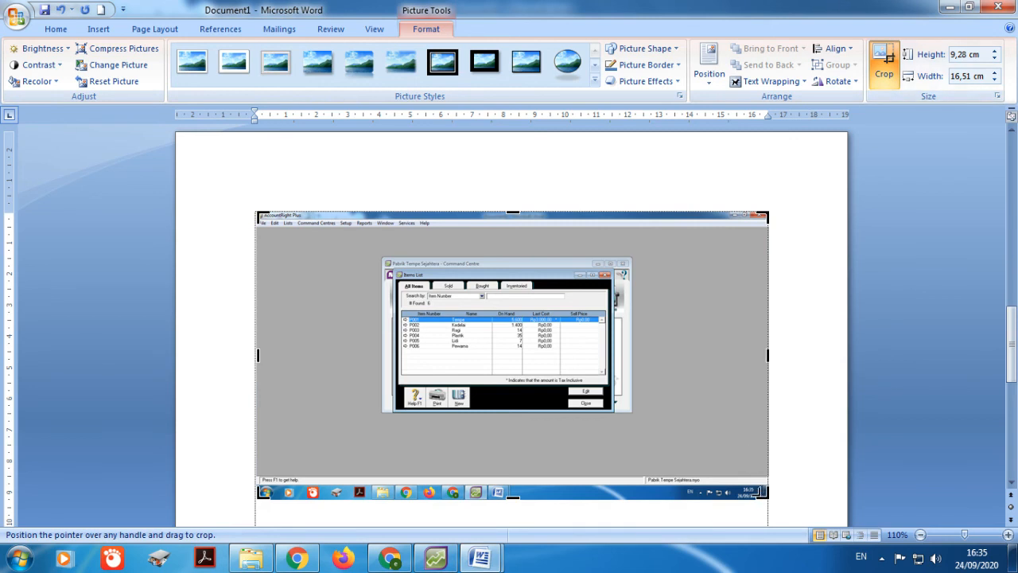
left_click_drag(766, 496, 631, 412)
left_click_drag(259, 214, 380, 254)
left_click(630, 300)
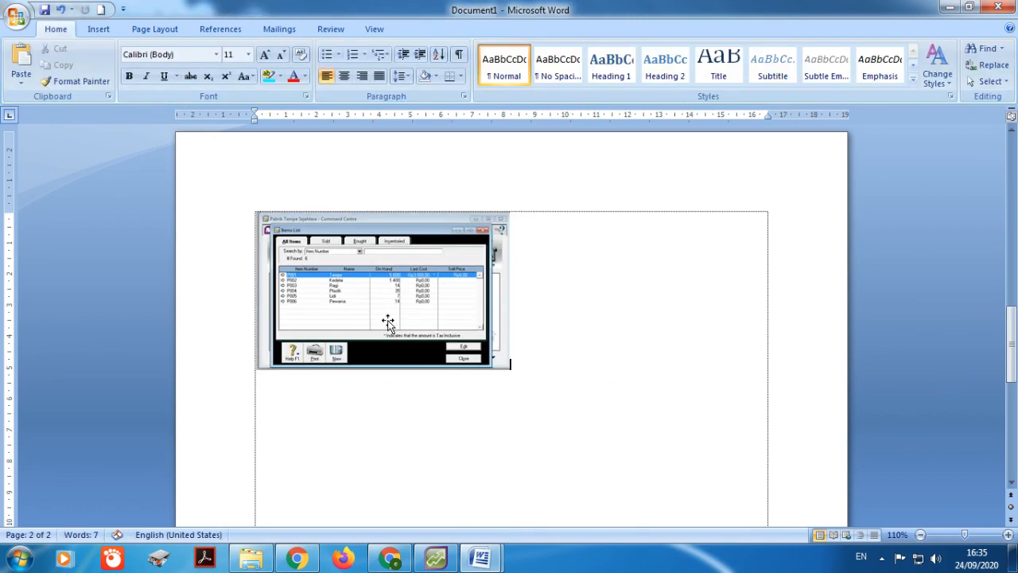
Step: Enlarge the Items List screenshot to about 12.97 cm wide and review the document
left_click(386, 318)
left_click_drag(508, 368, 663, 459)
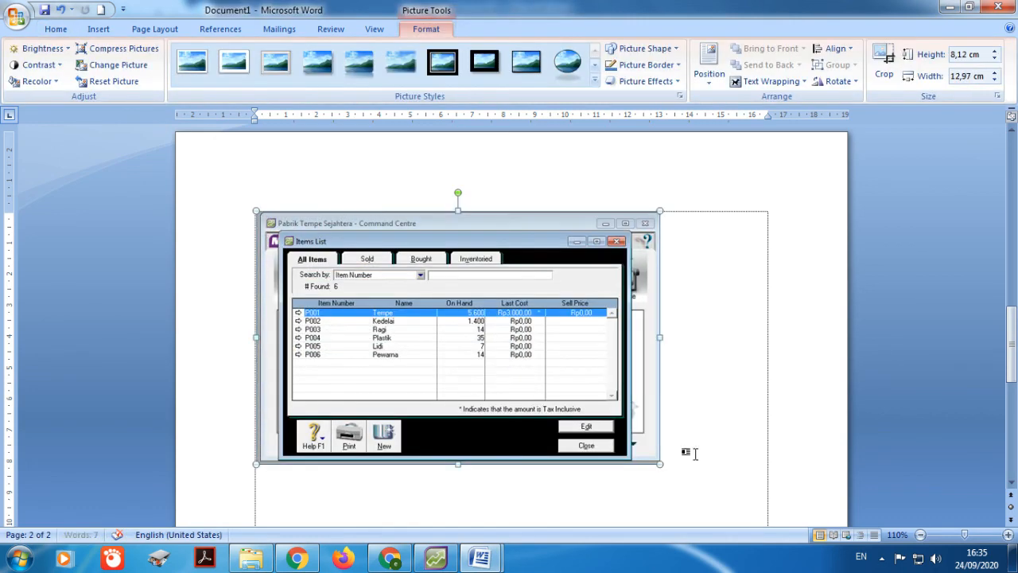
left_click(713, 436)
scroll(643, 427, "up", 15)
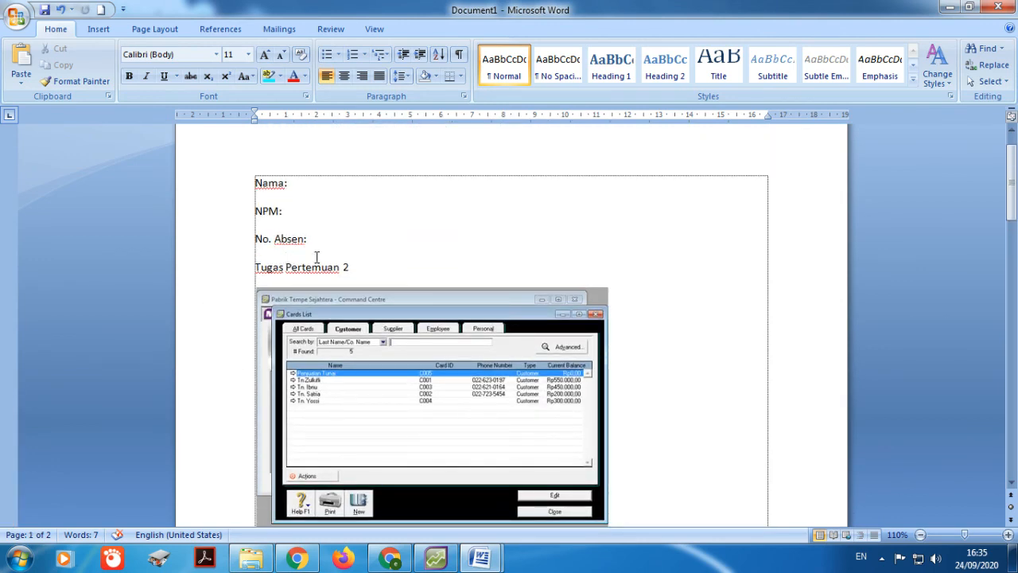
scroll(409, 427, "down", 5)
scroll(400, 416, "up", 3)
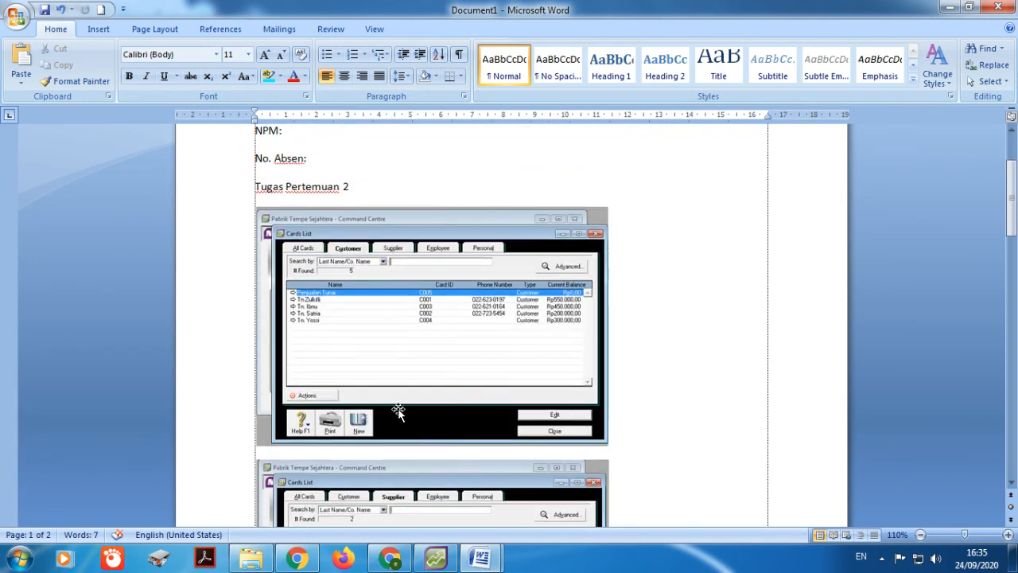
scroll(427, 328, "down", 5)
scroll(404, 379, "down", 5)
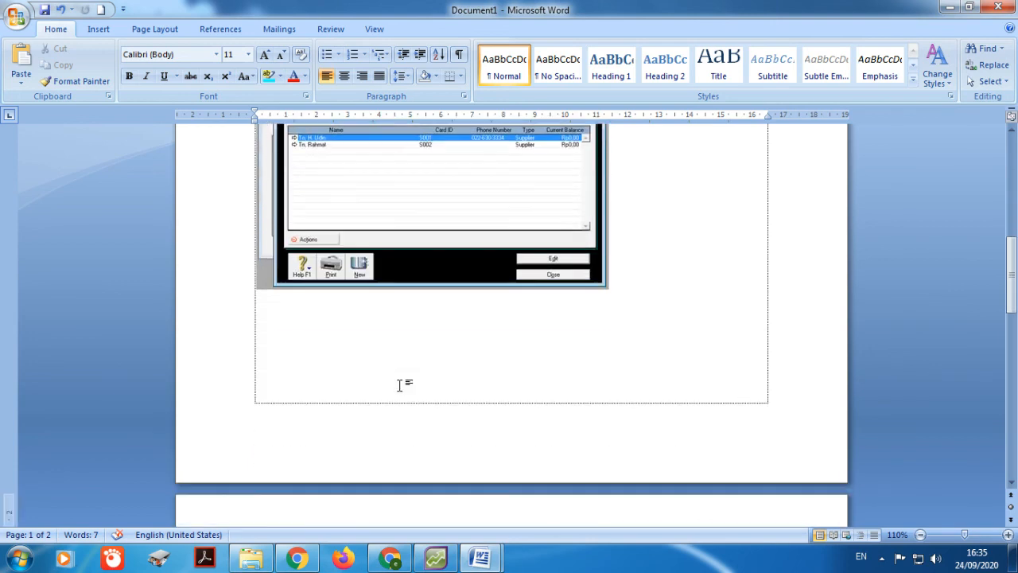
scroll(402, 382, "up", 2)
scroll(402, 386, "down", 9)
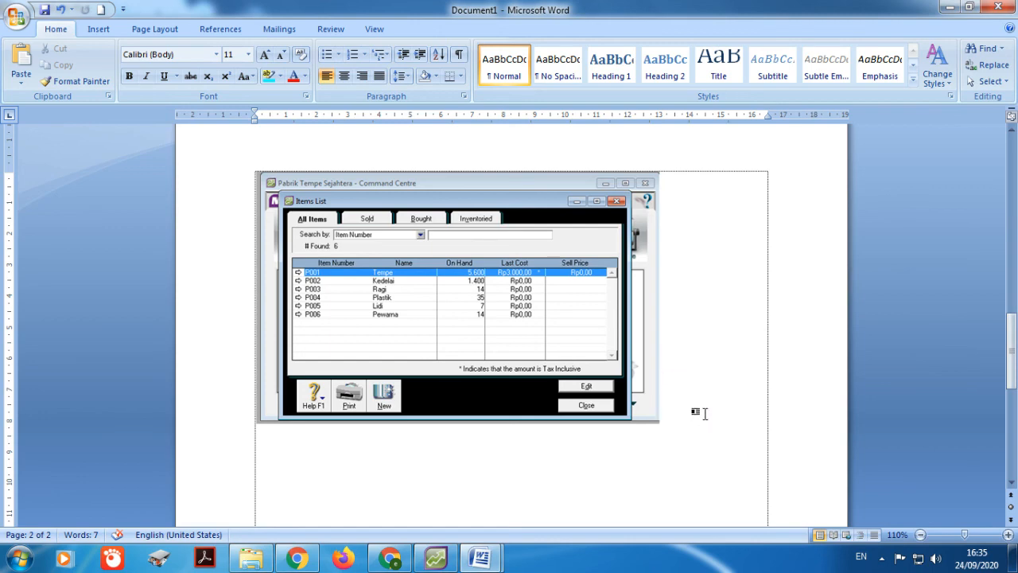
left_click(390, 559)
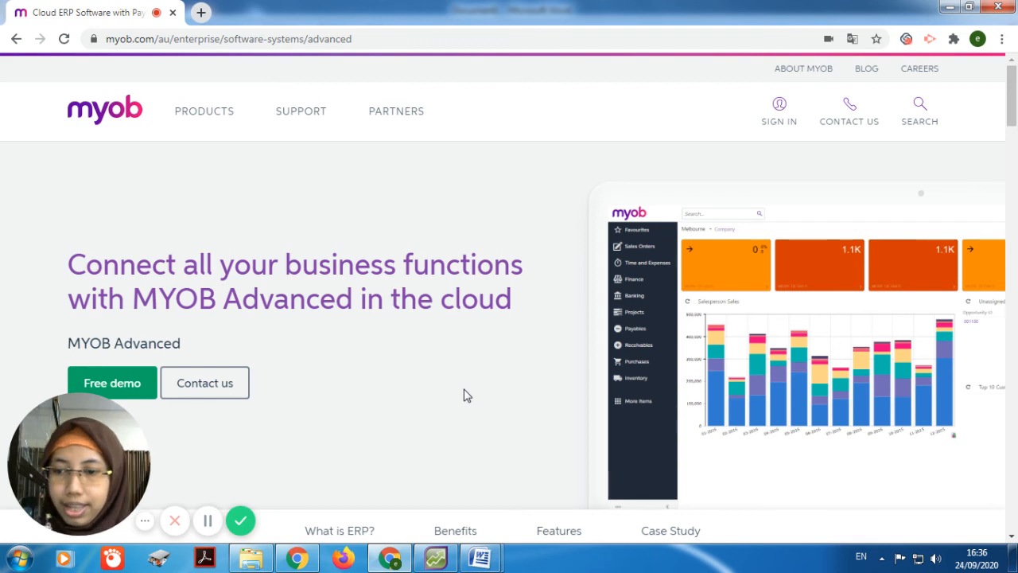